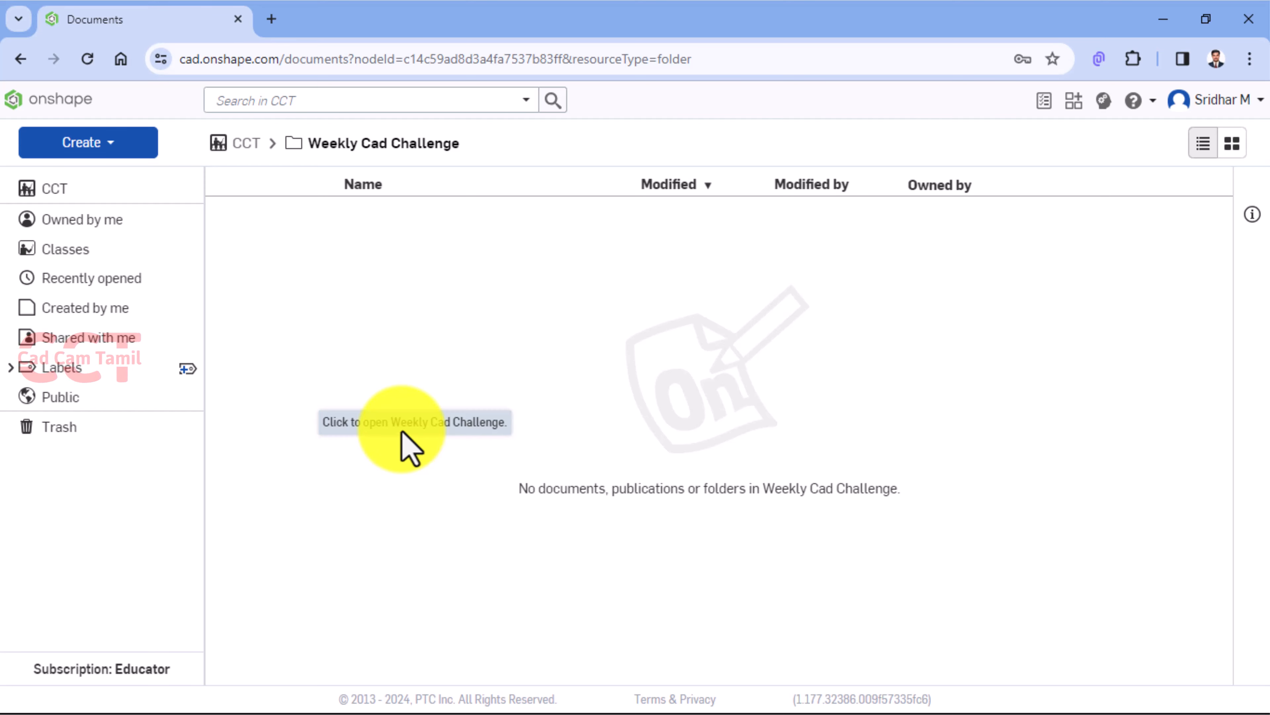
- Create a new document named 1 in the Weekly Cad Challenge folder
left_click(107, 146)
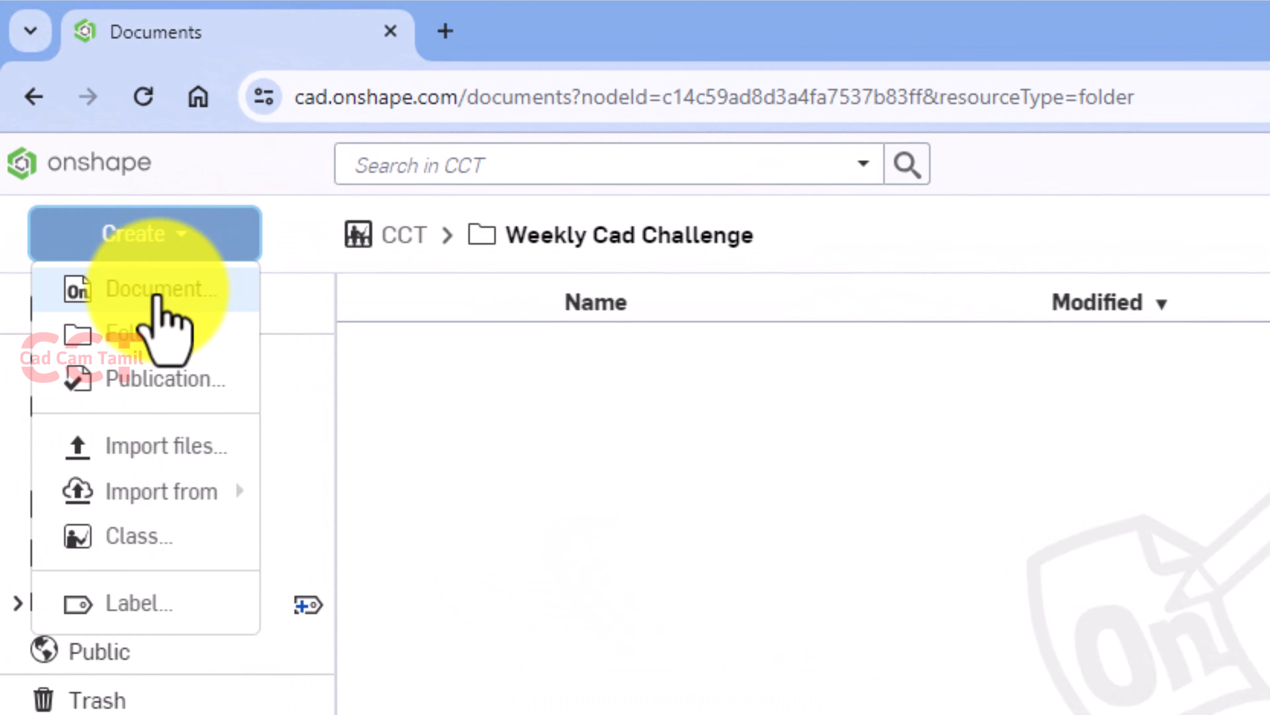
left_click(162, 288)
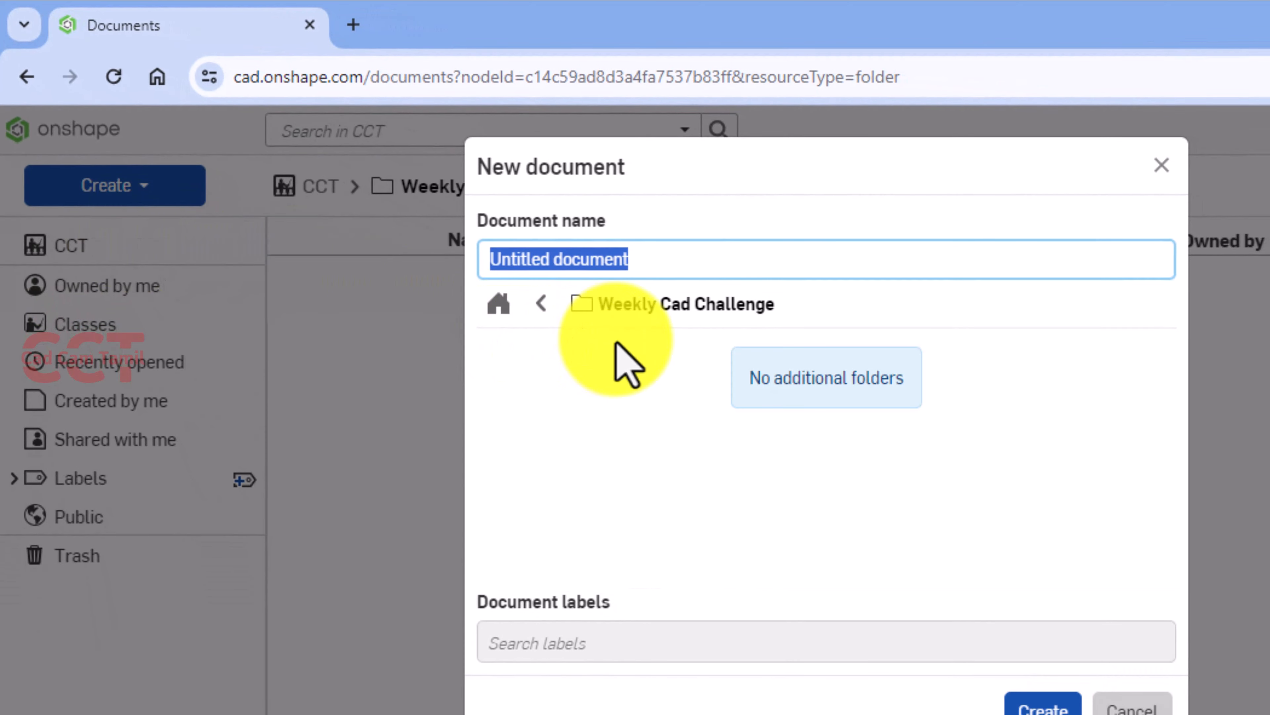
type("1")
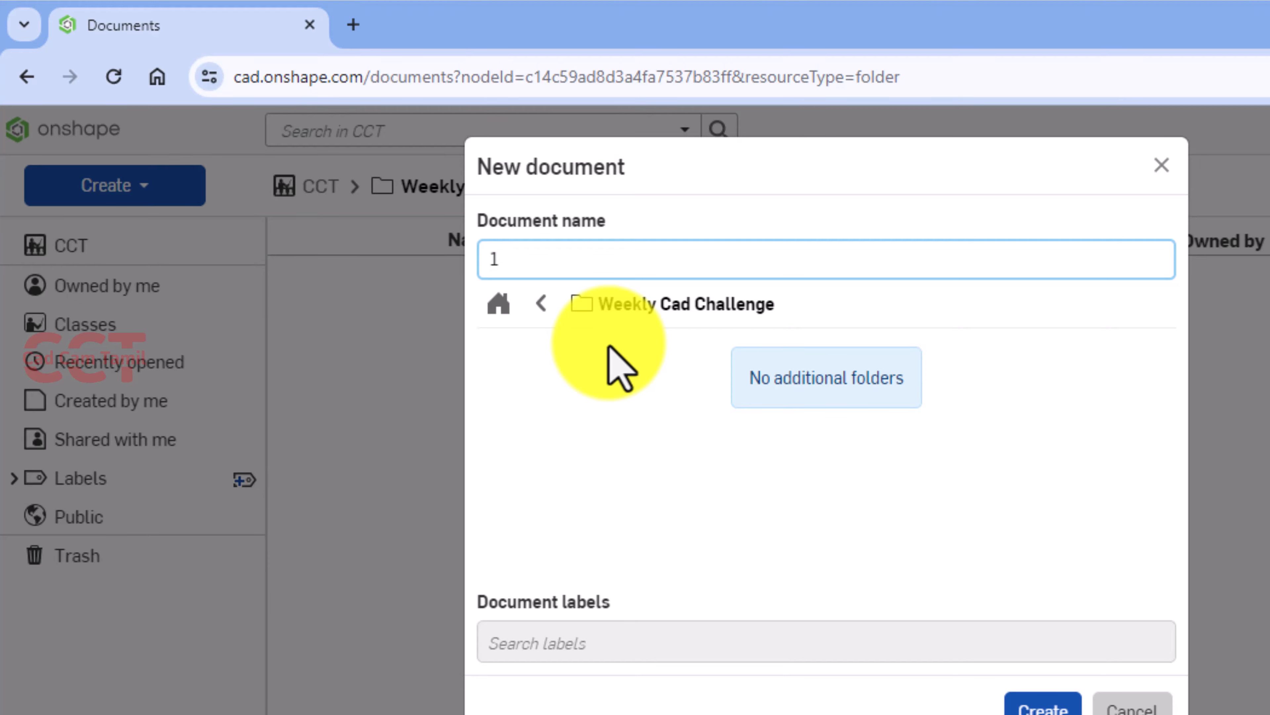
left_click(1038, 708)
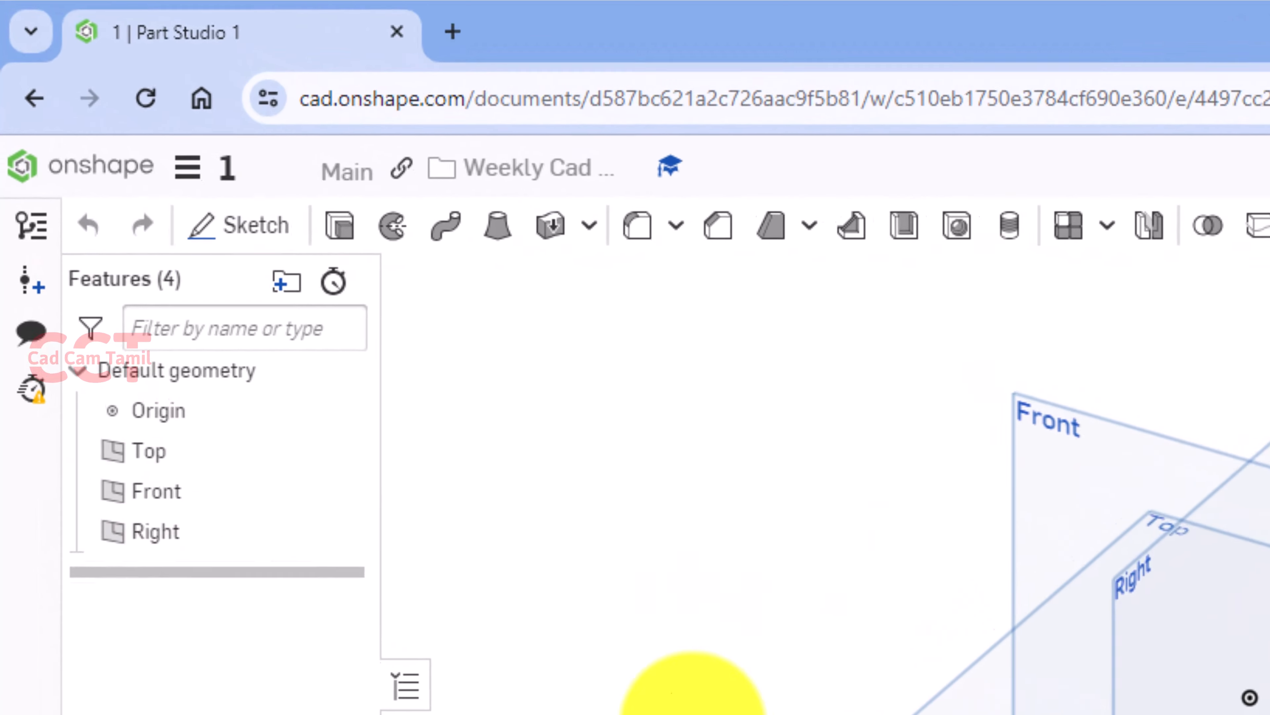
- Start a sketch on the Top plane and view it normal to the sketch plane
key("F11")
left_click(154, 145)
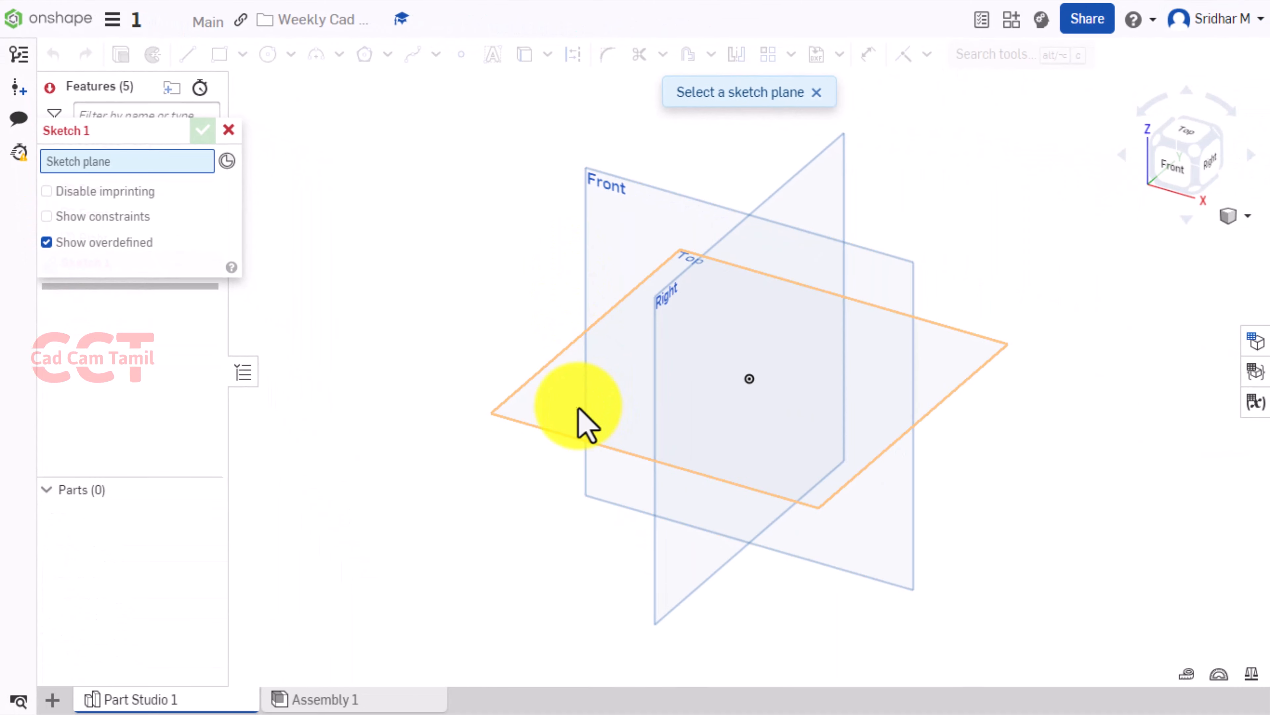
left_click(576, 423)
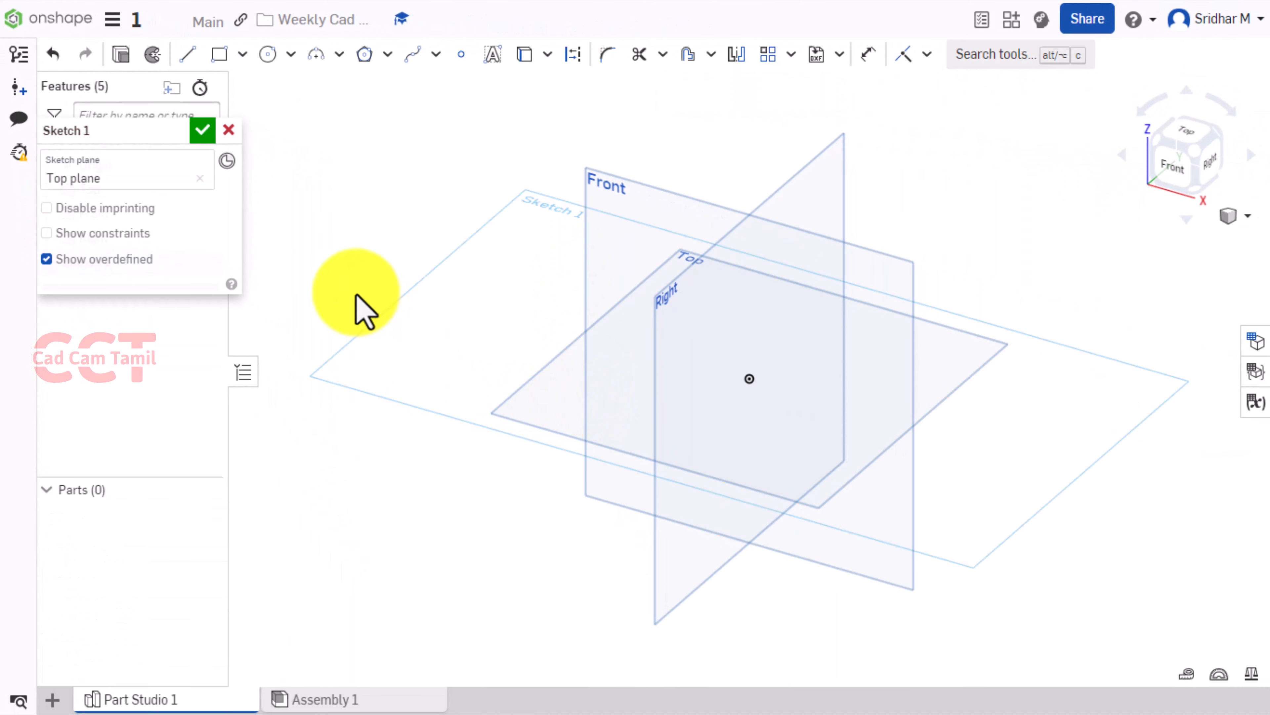
right_click(379, 224)
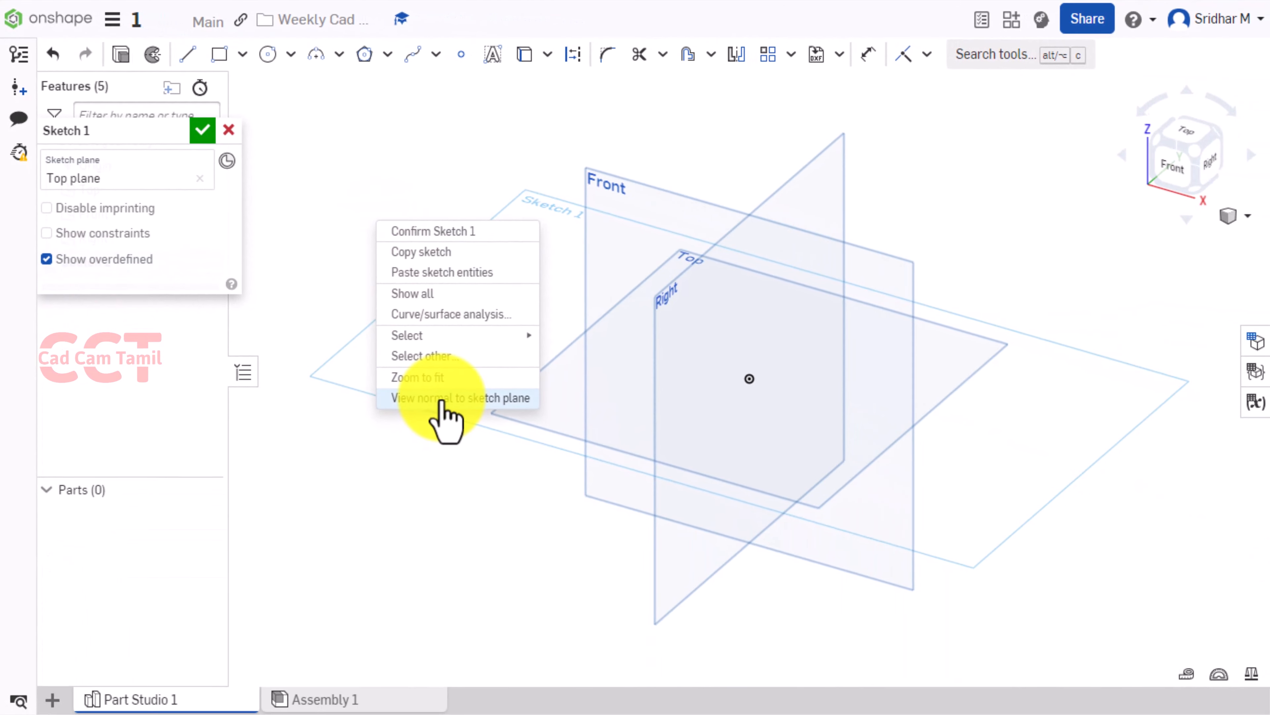
left_click(445, 398)
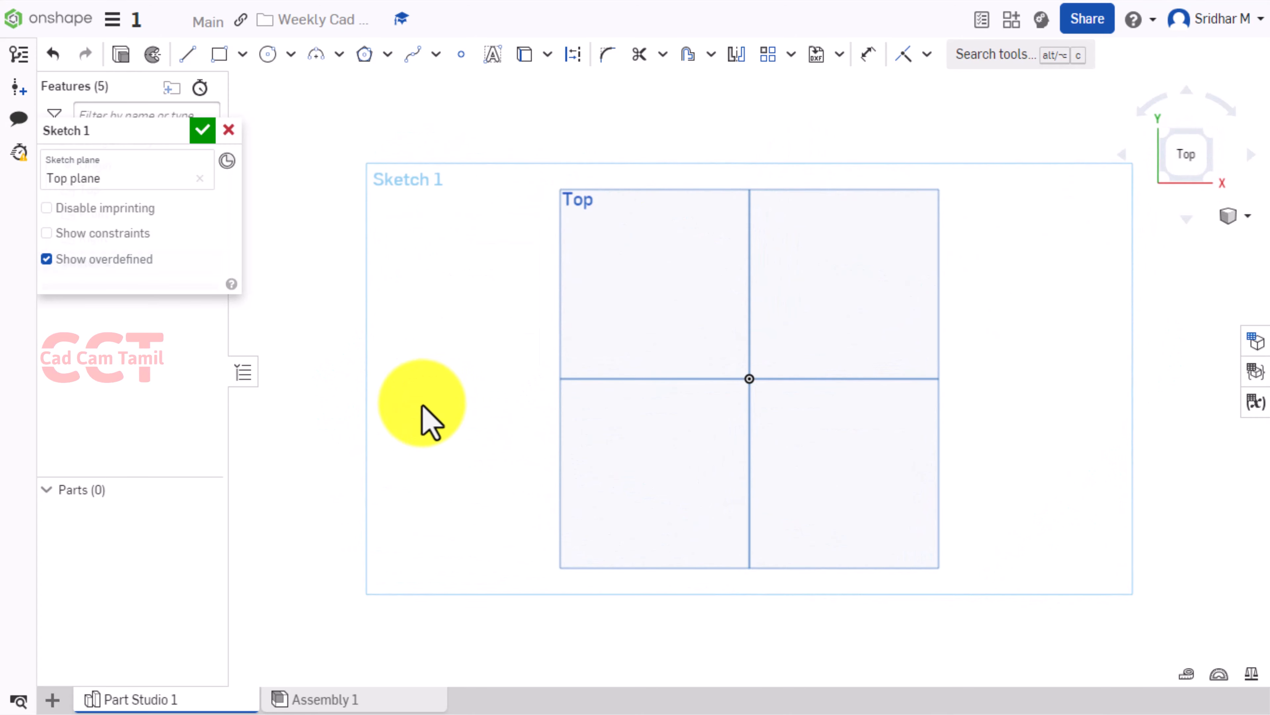
scroll(378, 428, "down", 2)
scroll(704, 449, "up", 1)
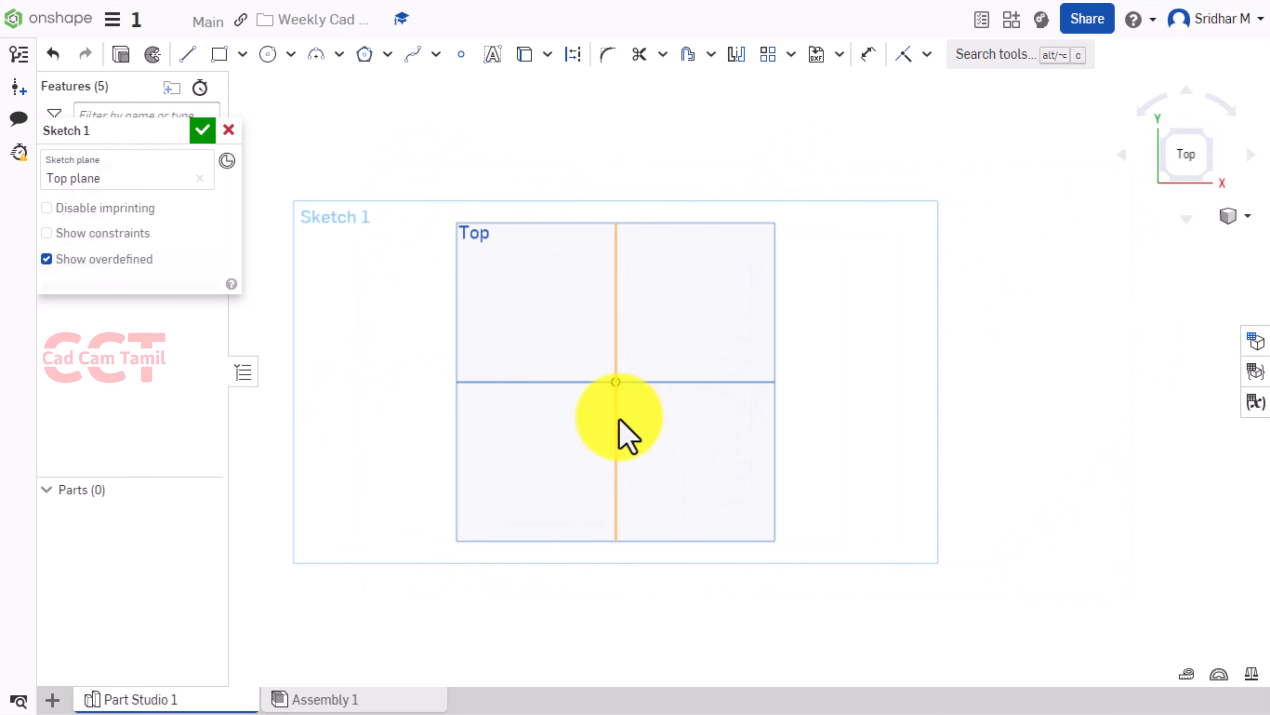
scroll(623, 434, "up", 1)
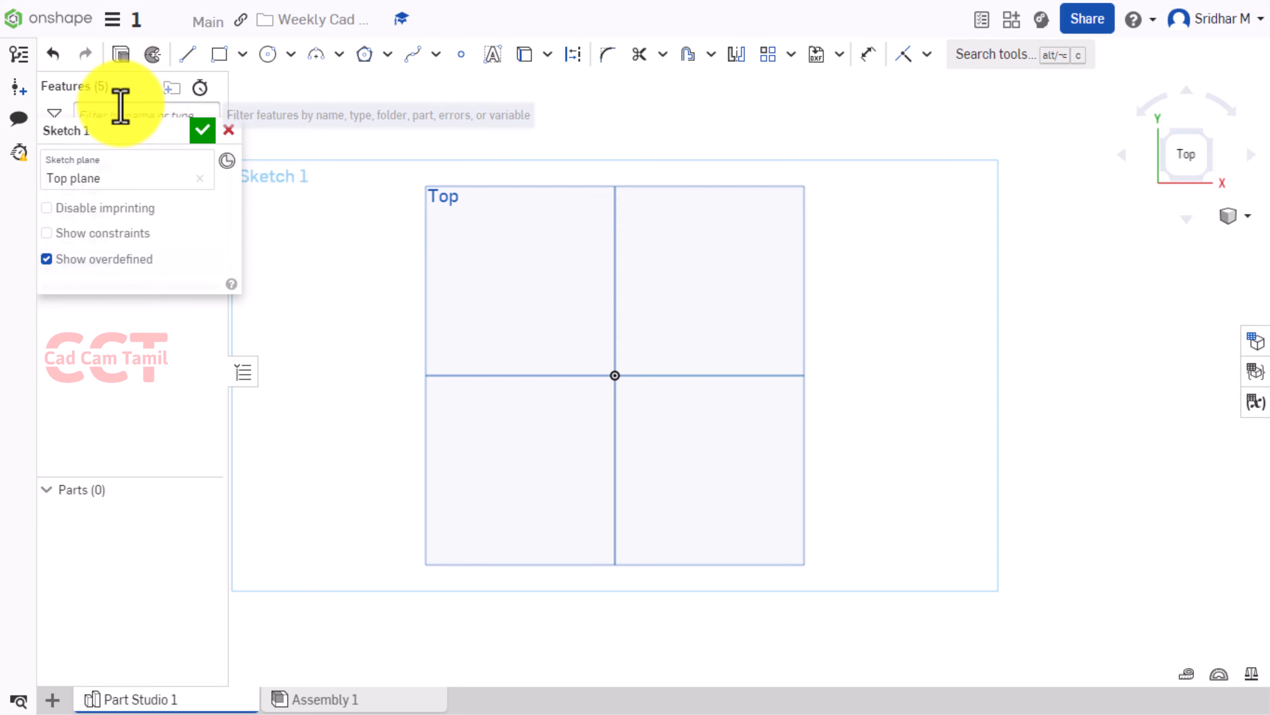
mouse_move(112, 118)
left_mouse_down()
mouse_move(50, 282)
mouse_move(128, 263)
left_mouse_up()
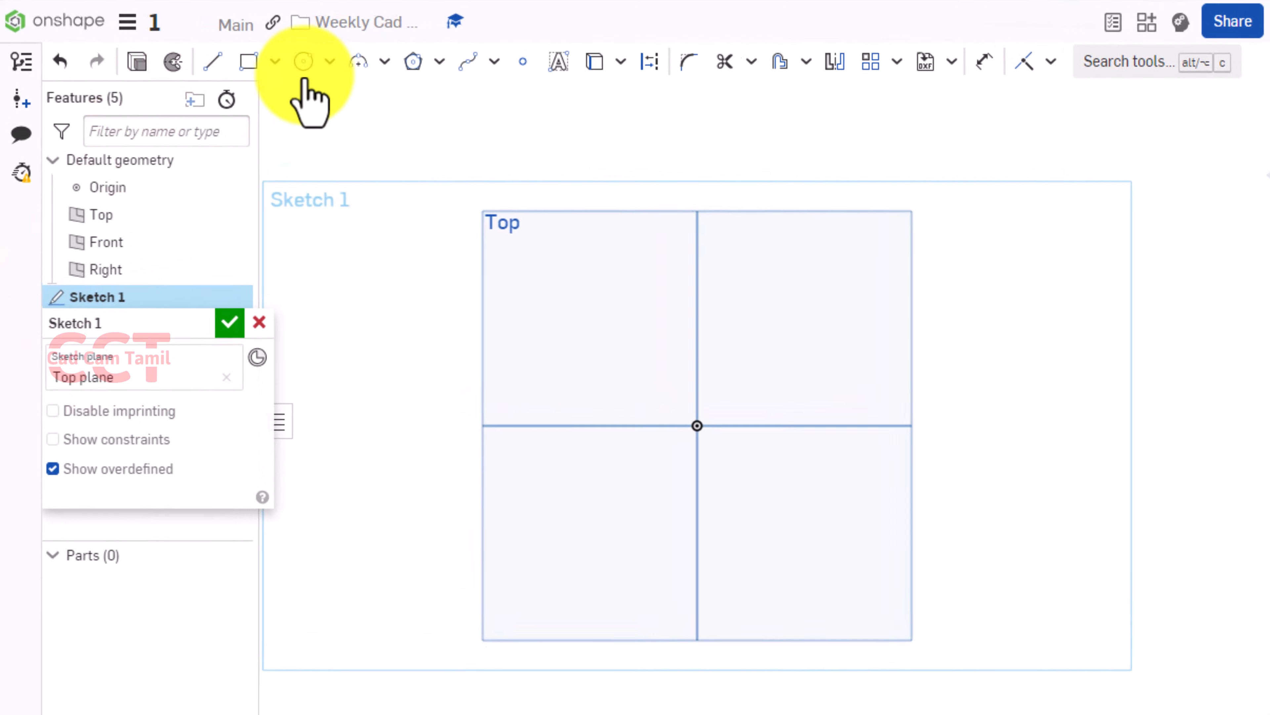
- Draw a circle centred on the origin with a diameter of 15 mm
left_click(303, 62)
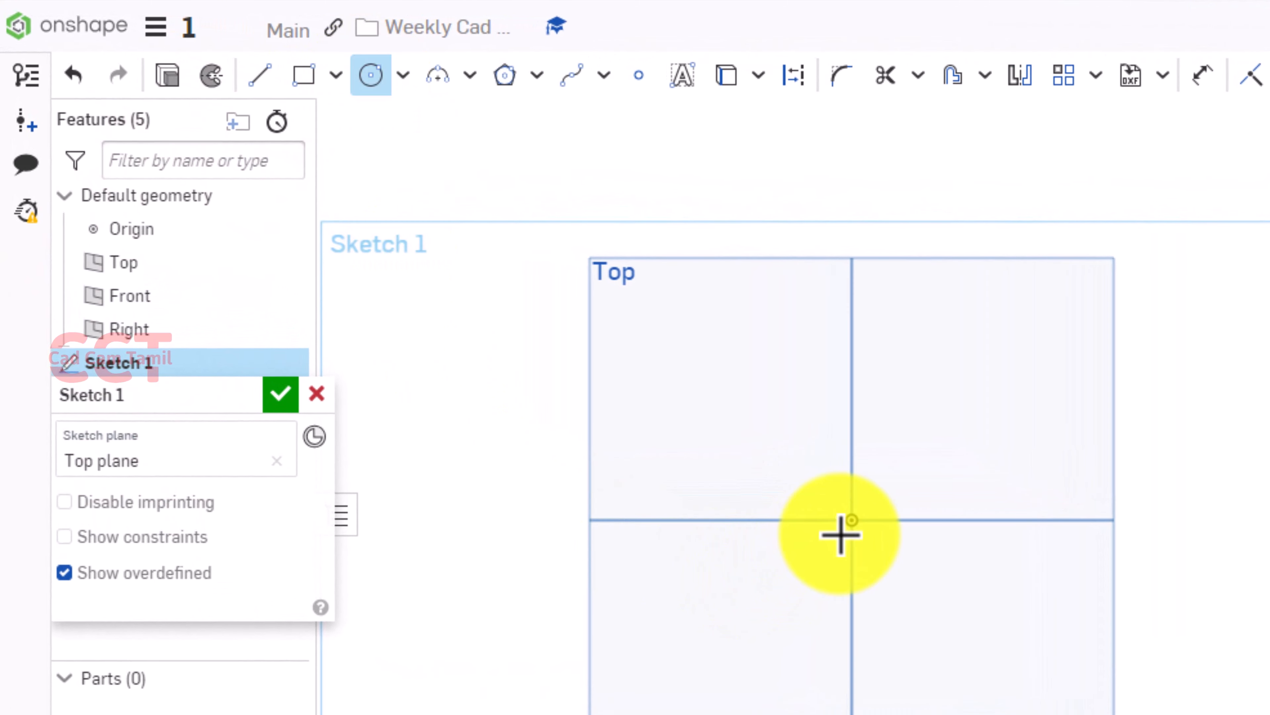
left_click(851, 523)
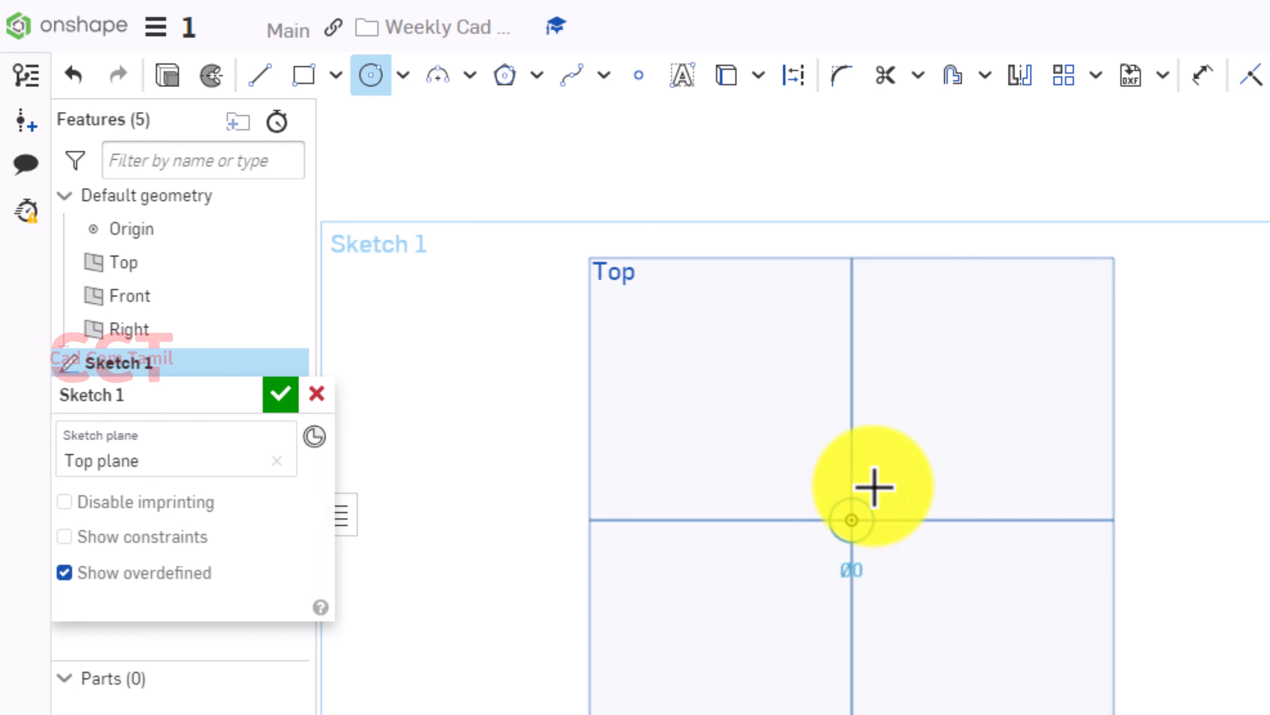
left_click(894, 440)
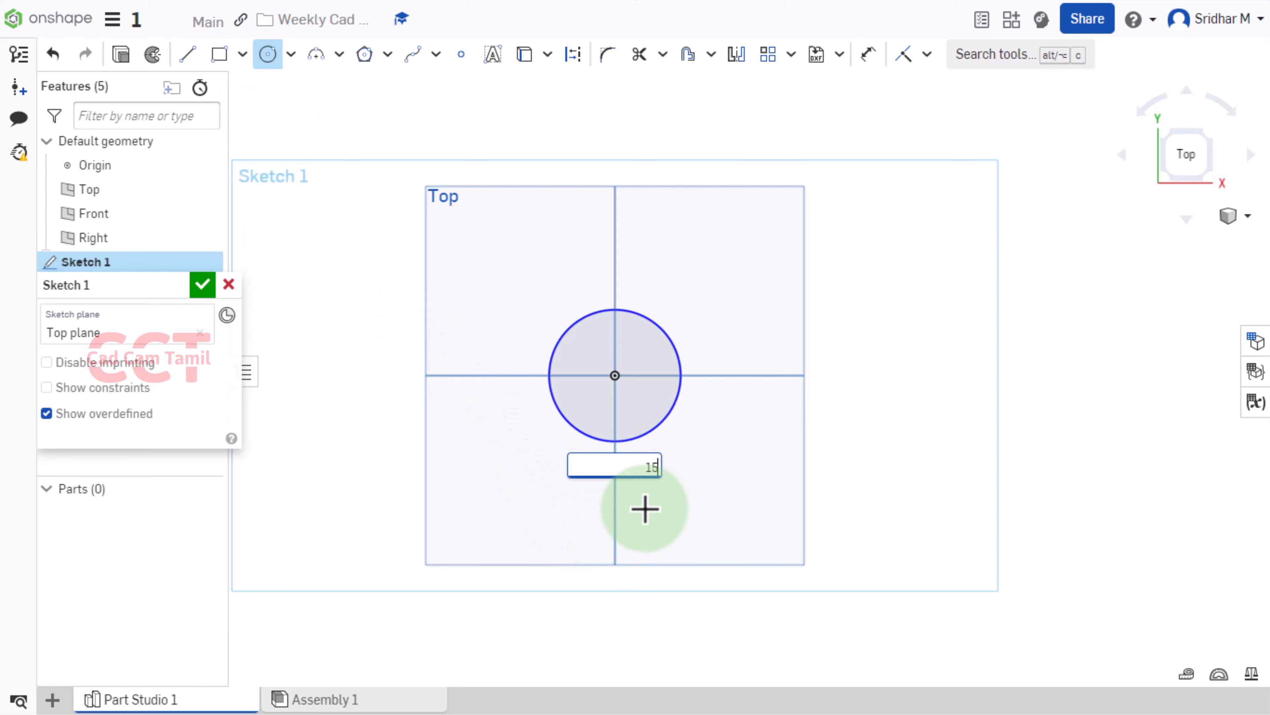
key("Return")
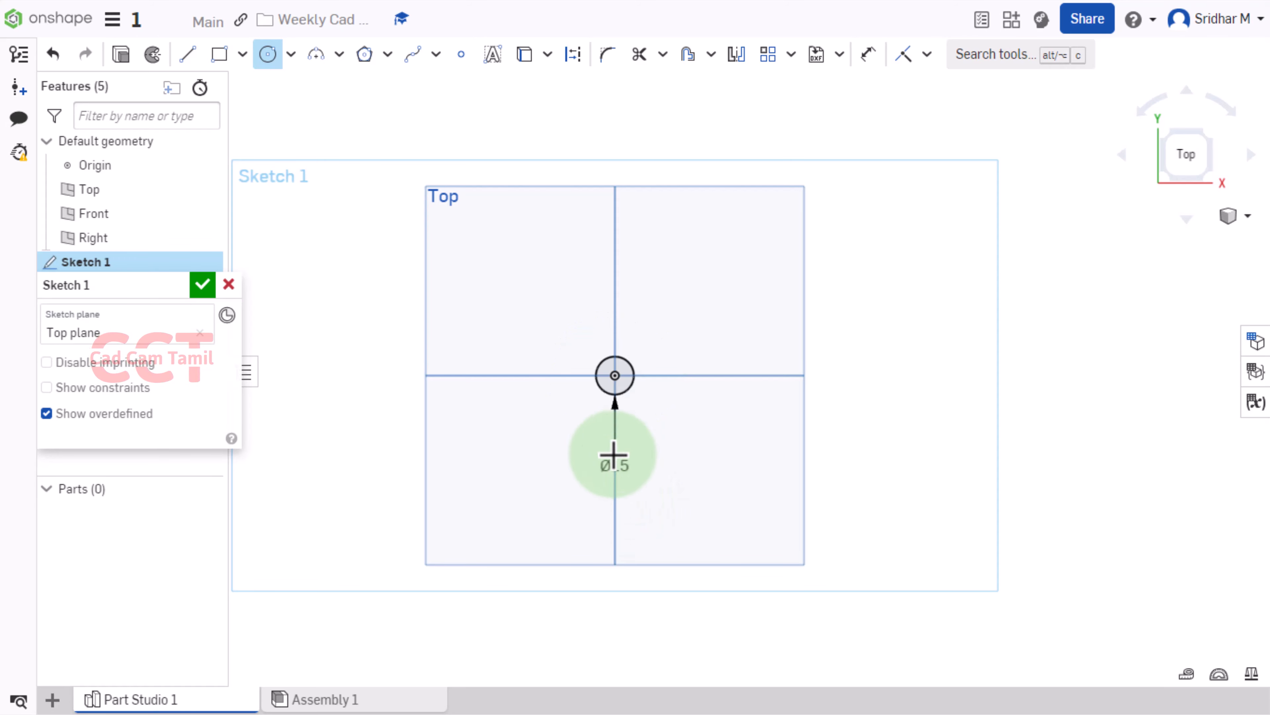
- Draw a second, concentric circle on the origin with a diameter of 30 mm
scroll(608, 431, "up", 3)
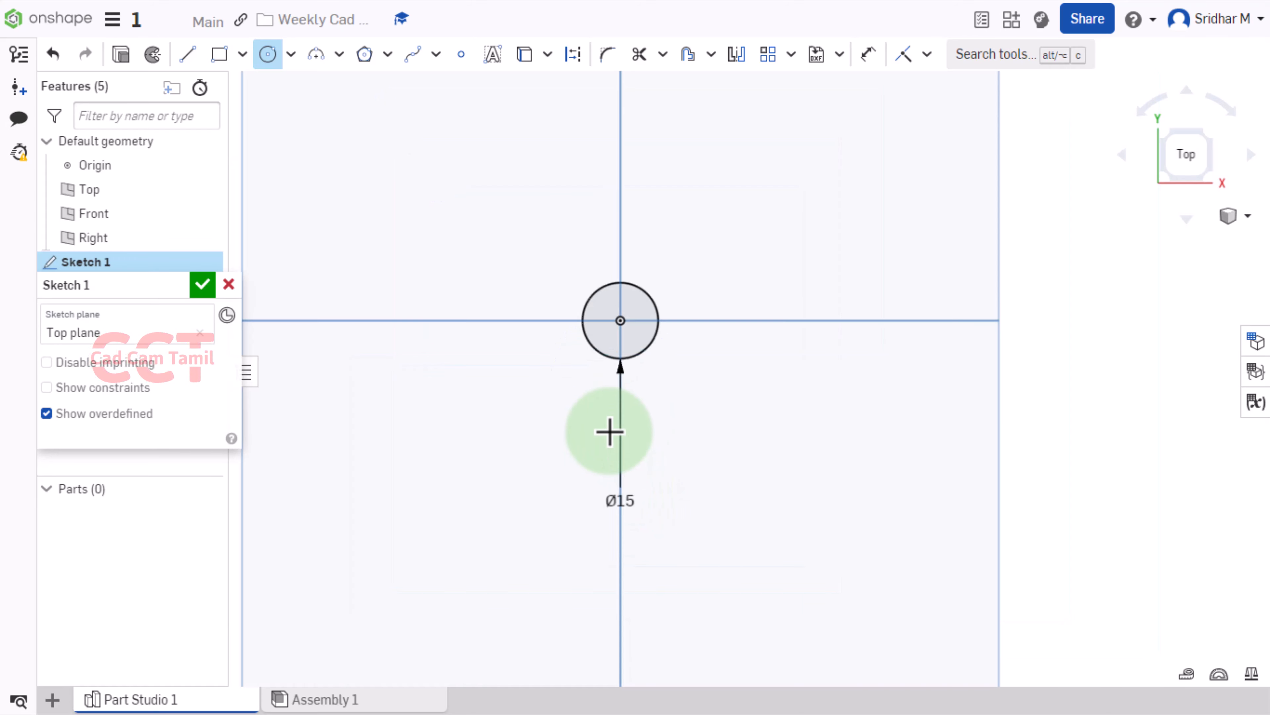
left_click(621, 319)
left_click(710, 243)
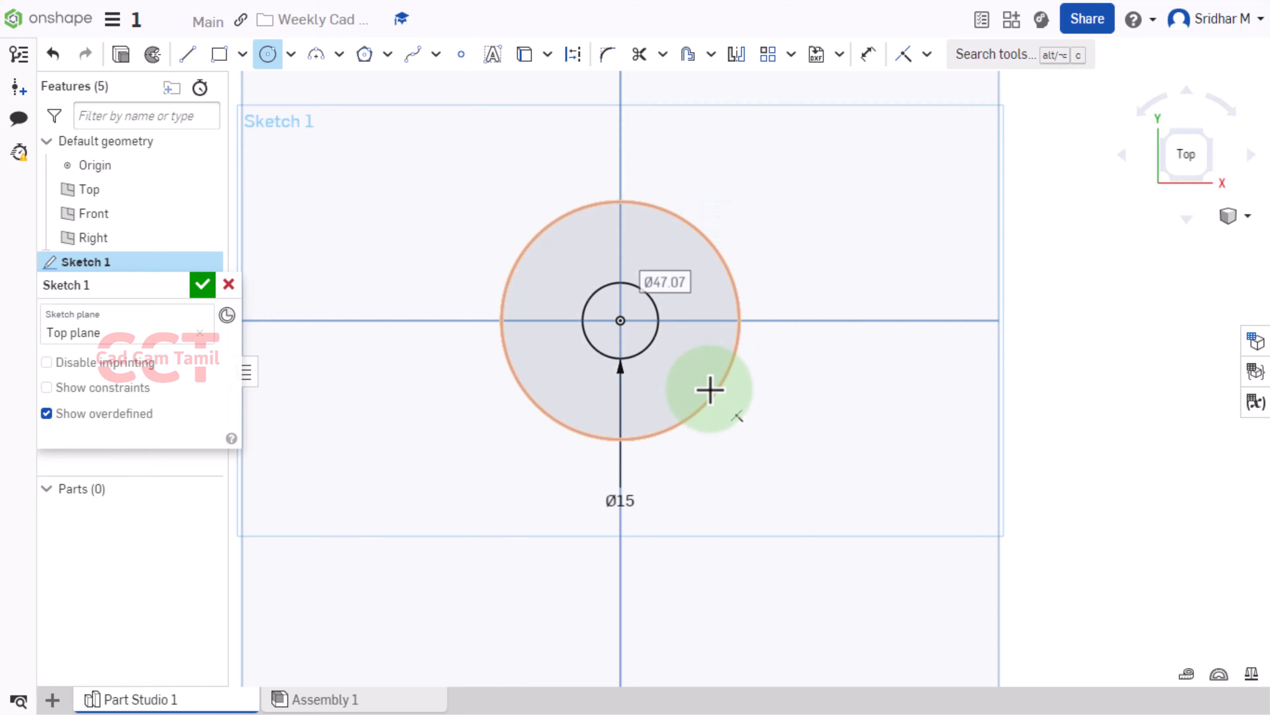
type("30")
key("Return")
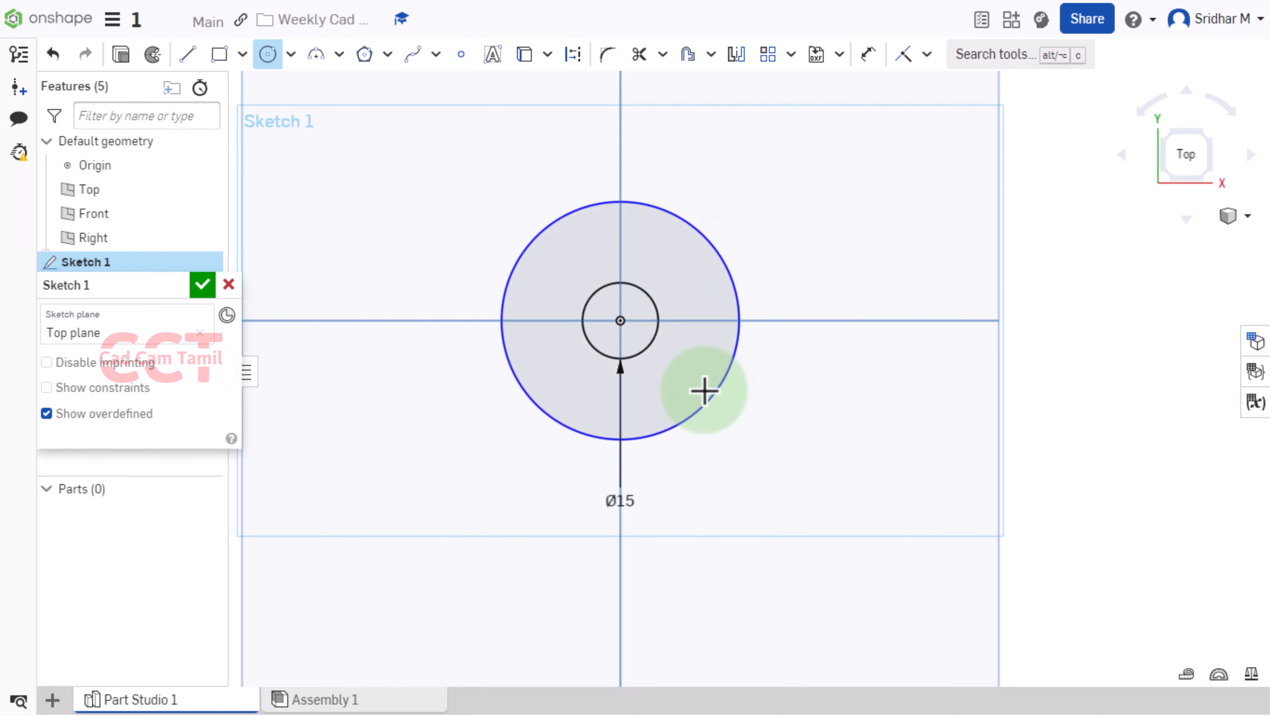
- Draw connected lines from the outer circle's top point, 60 mm horizontally right and 30 mm down, closing back at the circle's bottom point
scroll(425, 440, "down", 2)
scroll(732, 365, "up", 1)
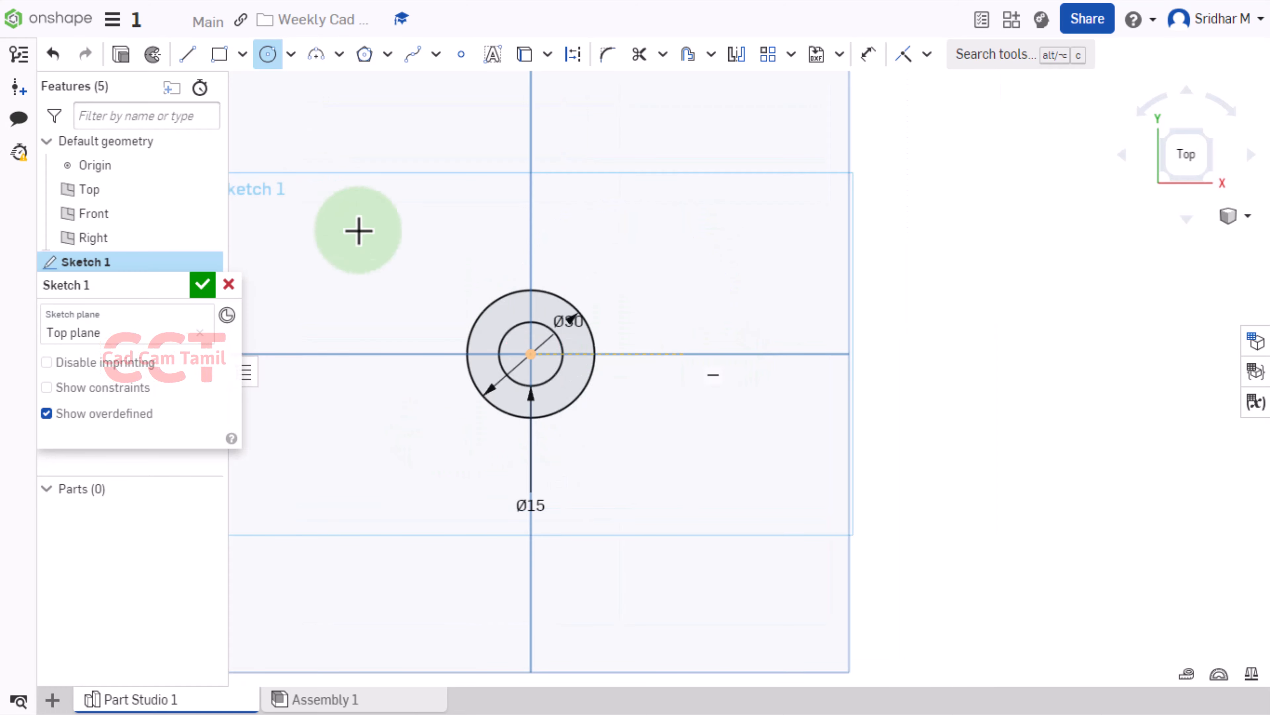
left_click(187, 54)
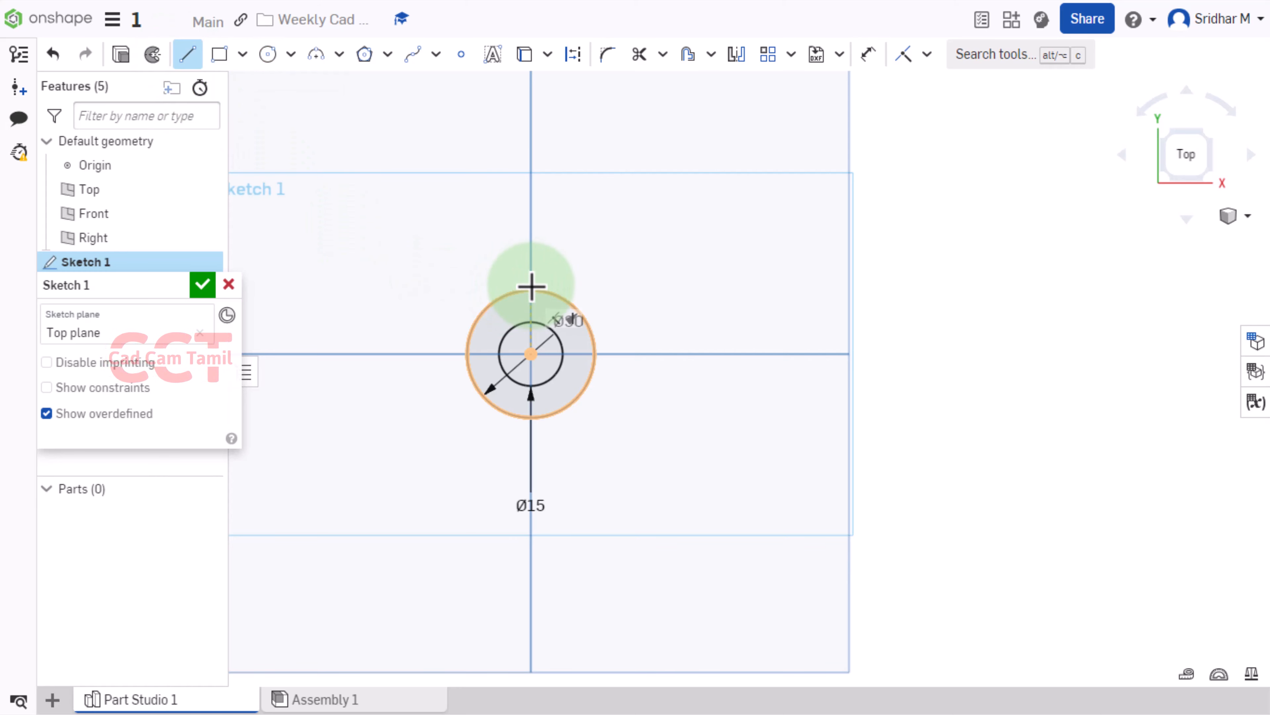
left_click(532, 289)
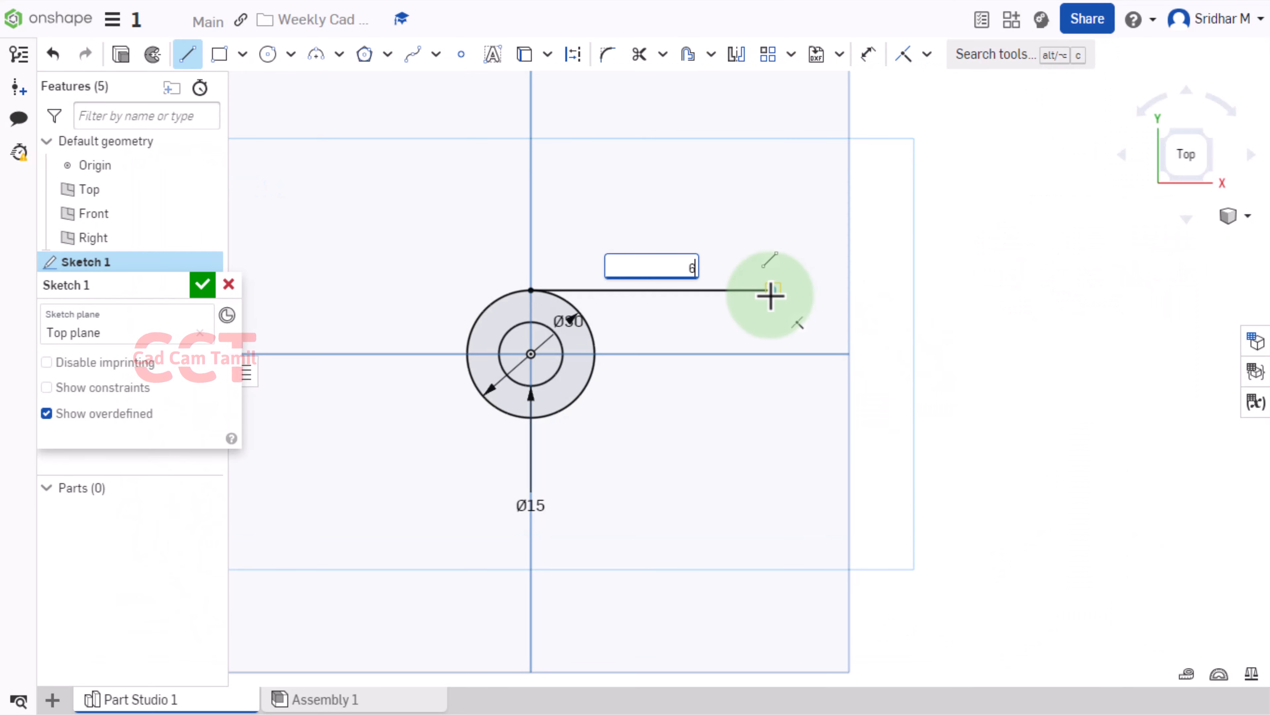
left_click(773, 295)
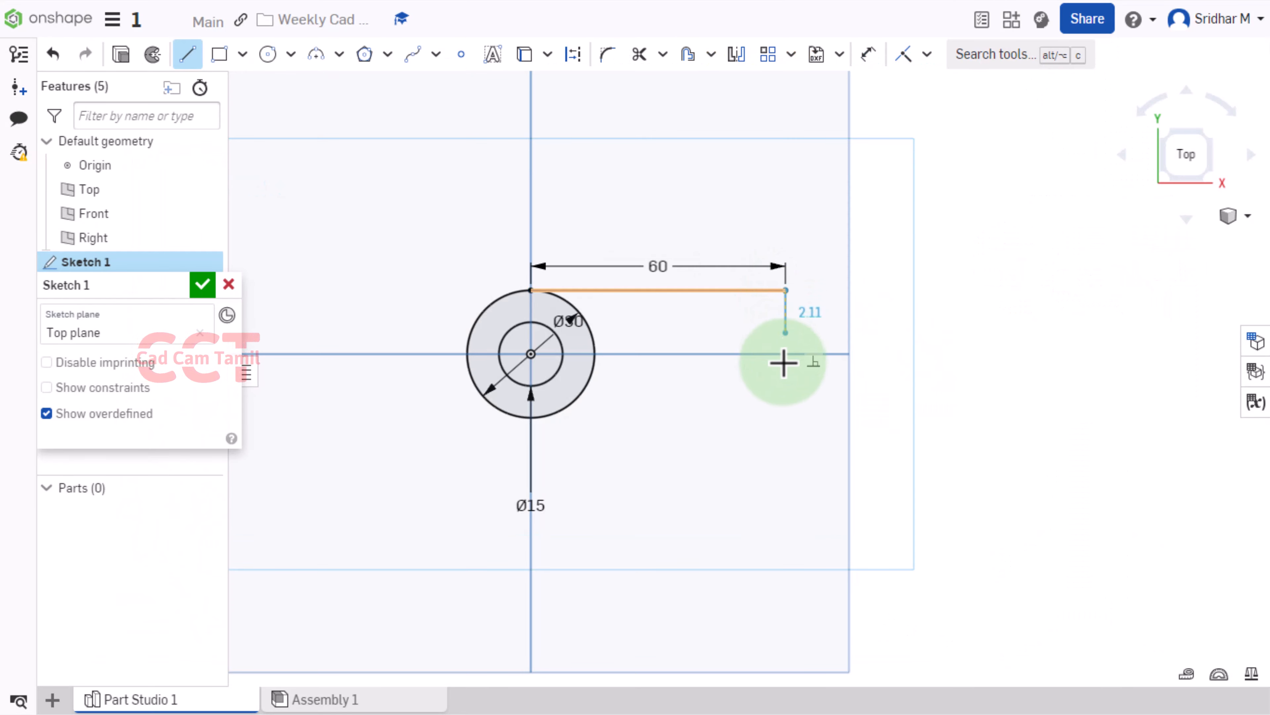
left_click(777, 393)
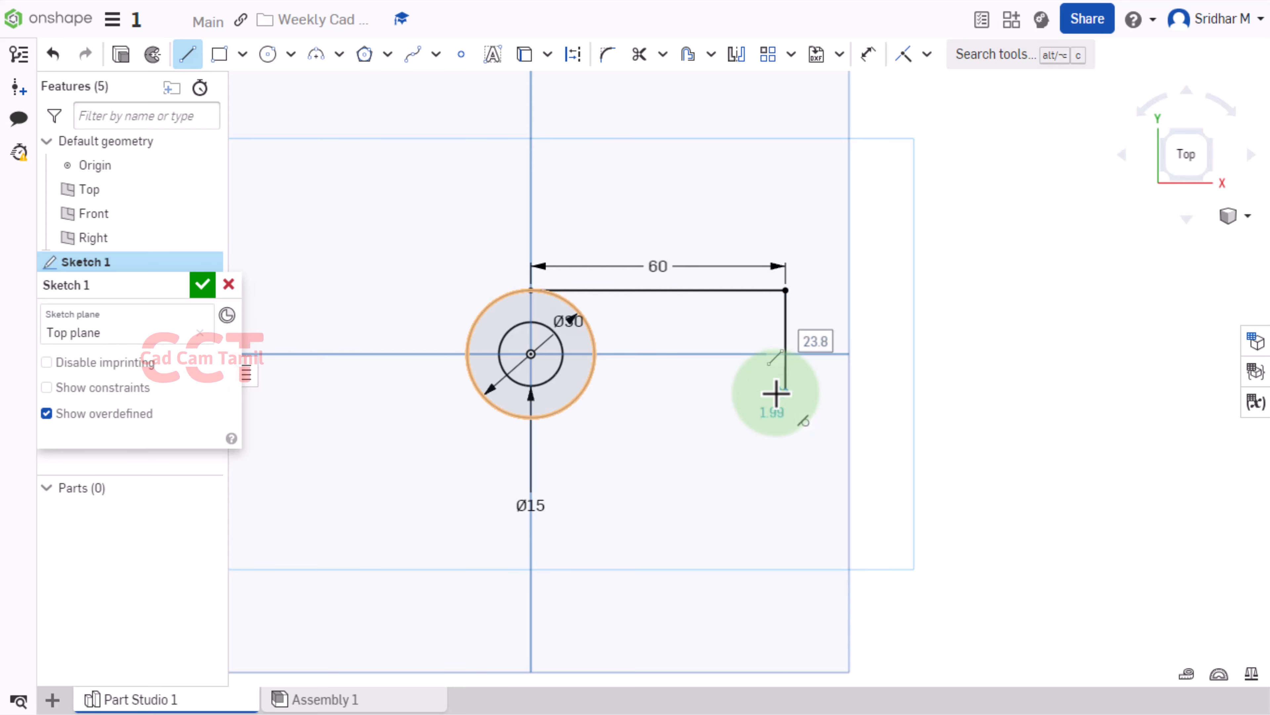
type("30")
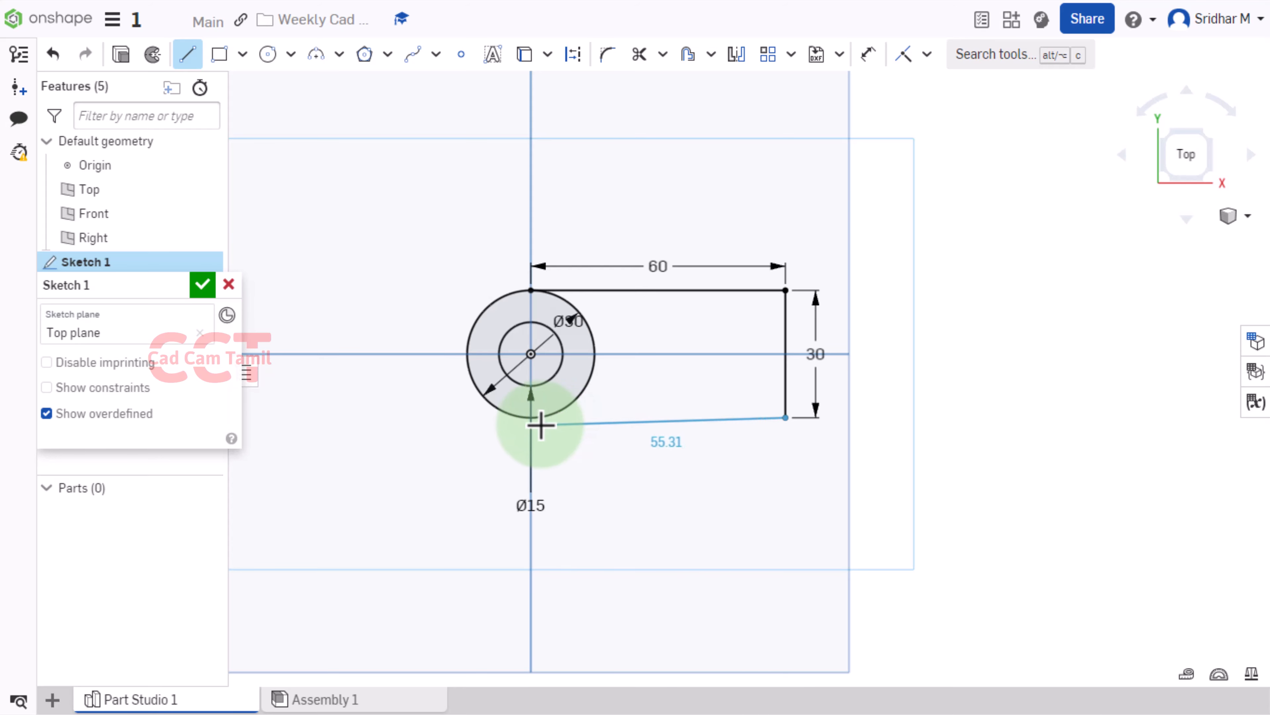
left_click(531, 418)
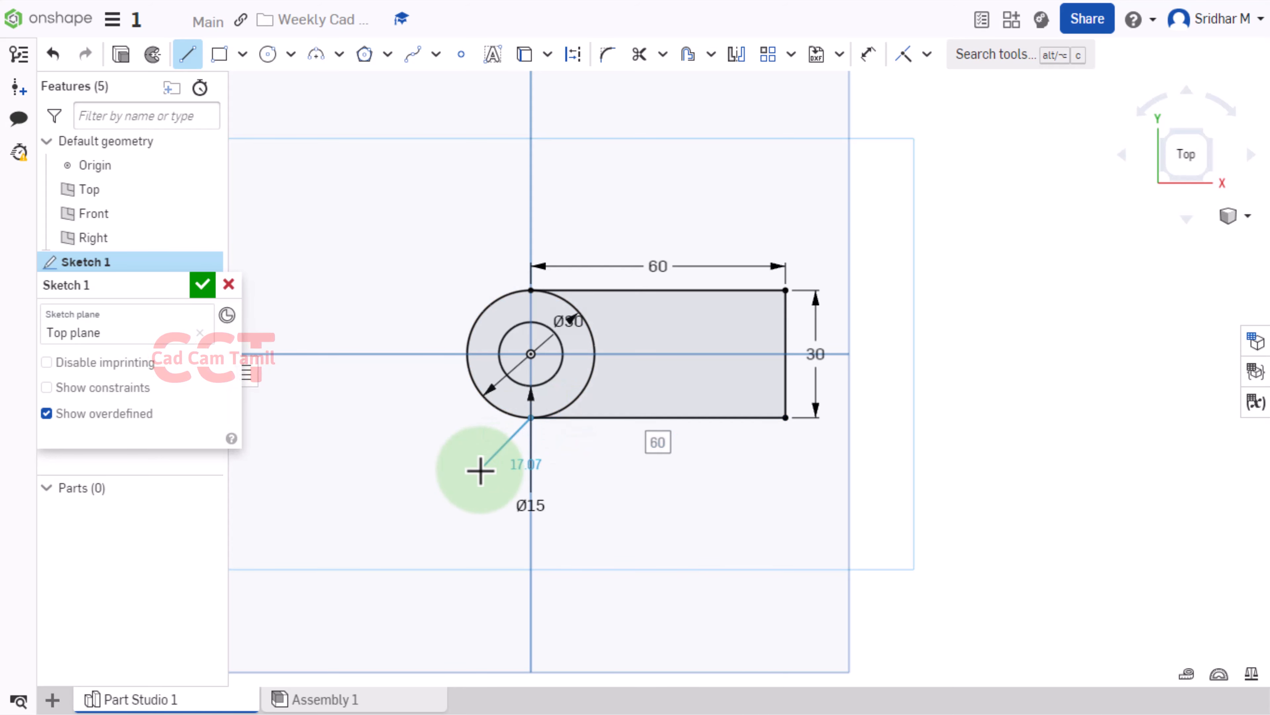
key("Escape")
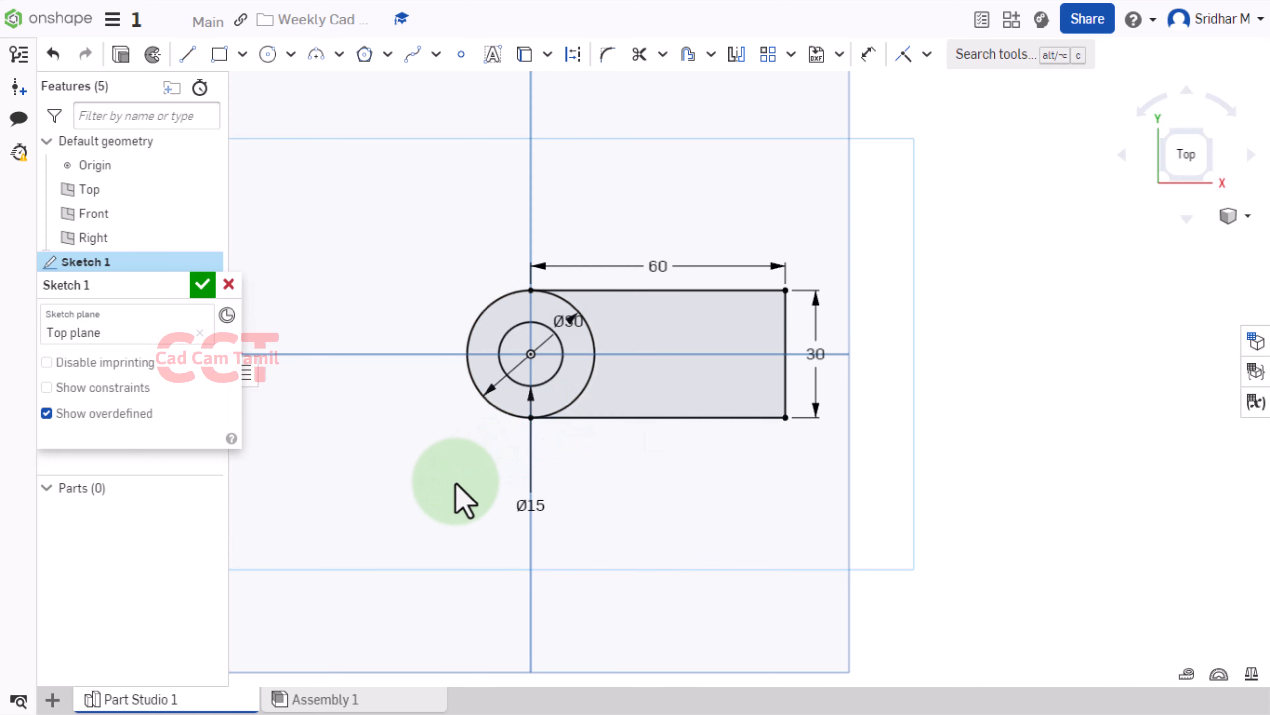
- Draw a diagonal line across the profile's upper right corner, meeting the vertical edge about 9 mm below the corner
scroll(815, 395, "up", 3)
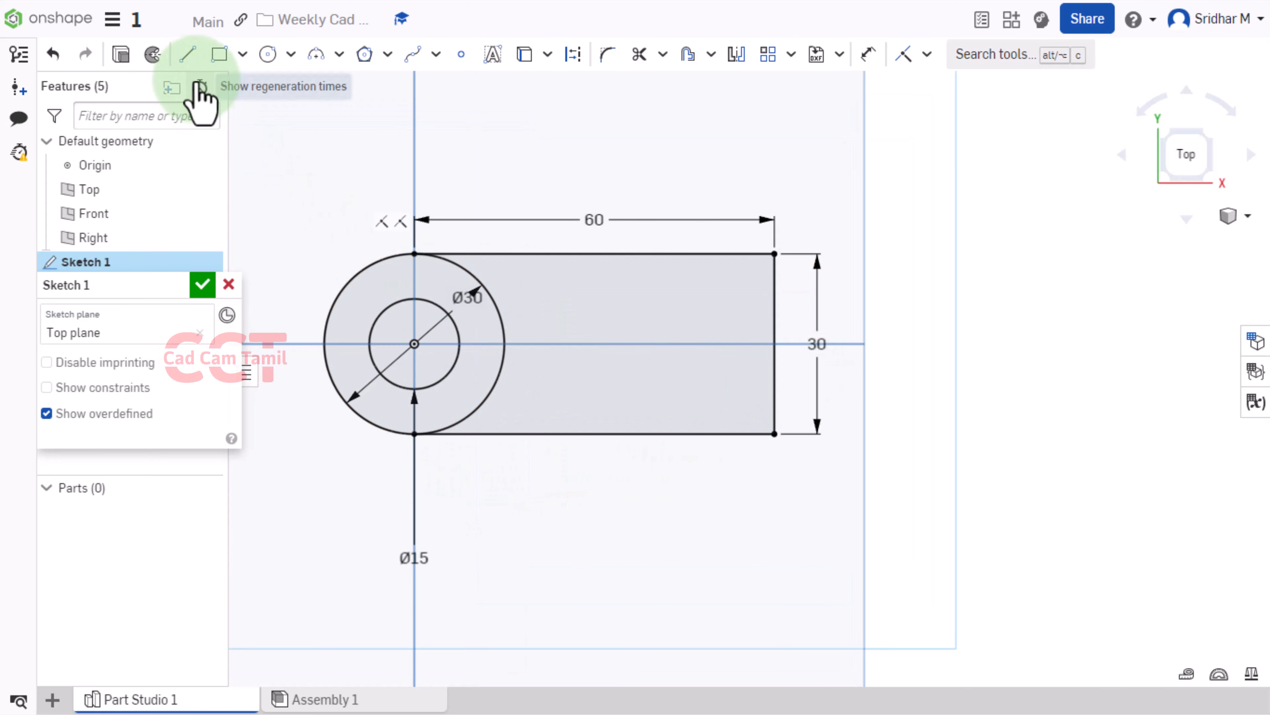
left_click(188, 55)
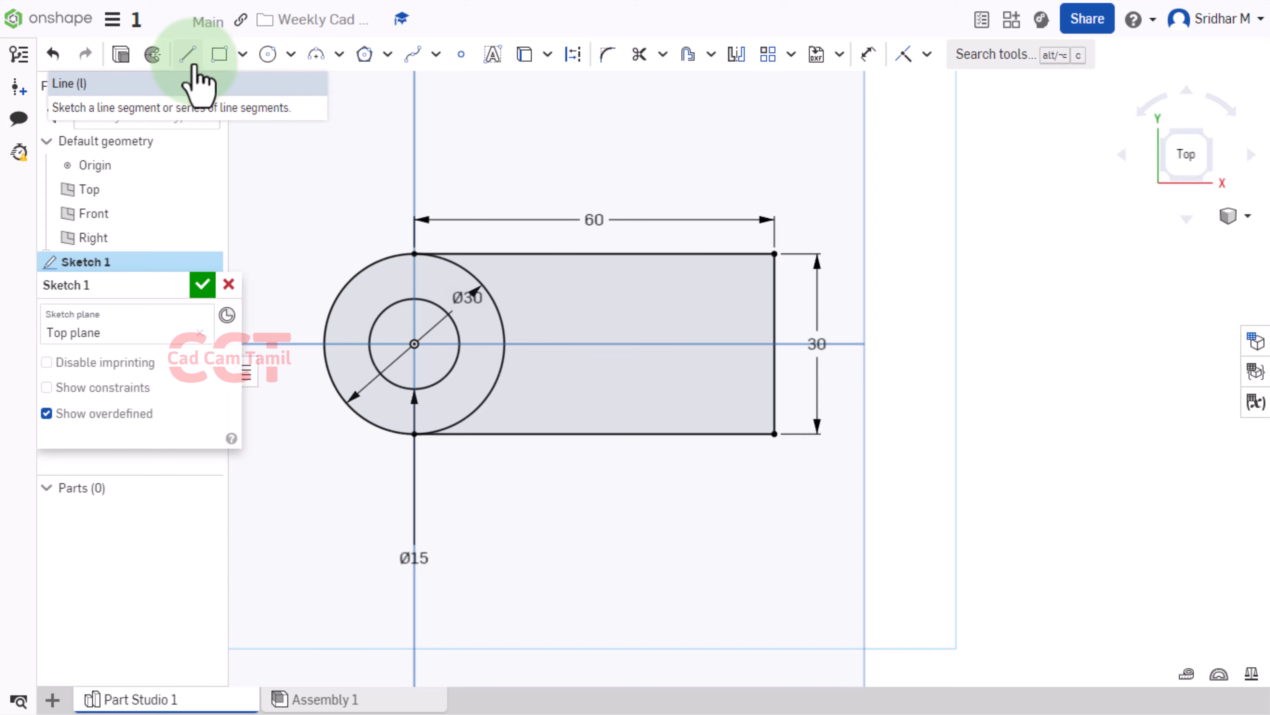
left_click(728, 254)
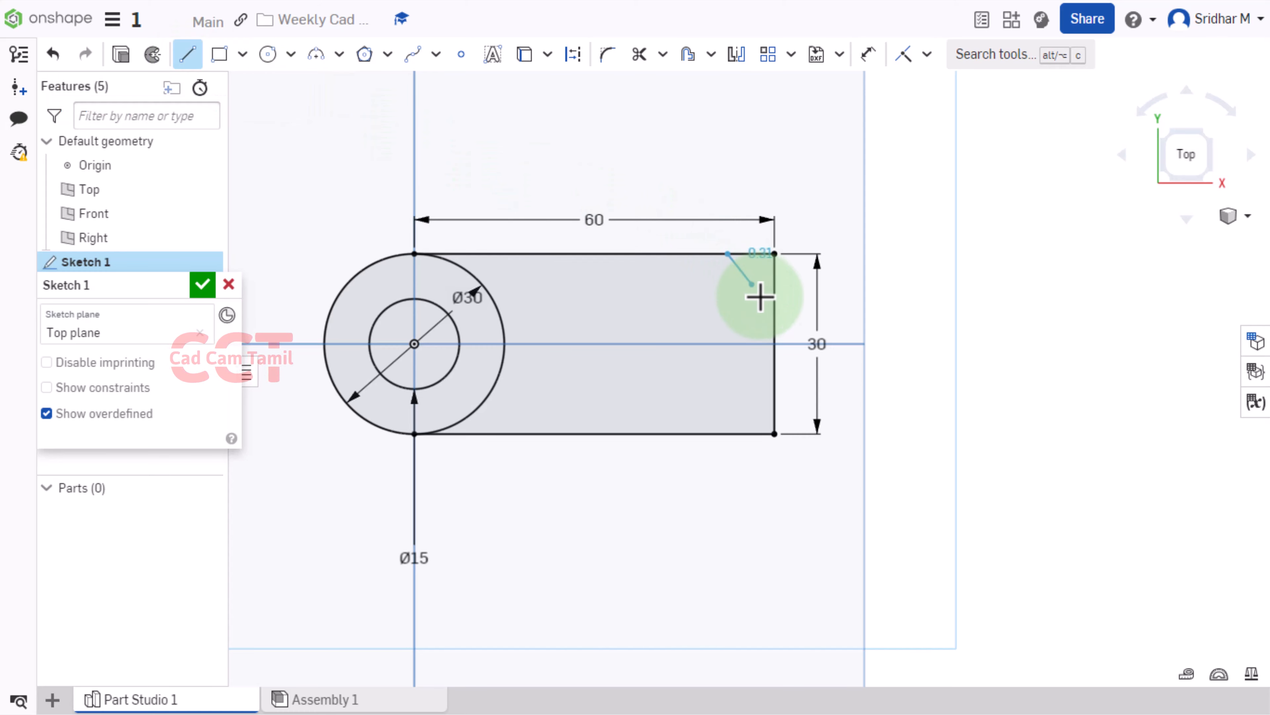
left_click(774, 309)
key("Escape")
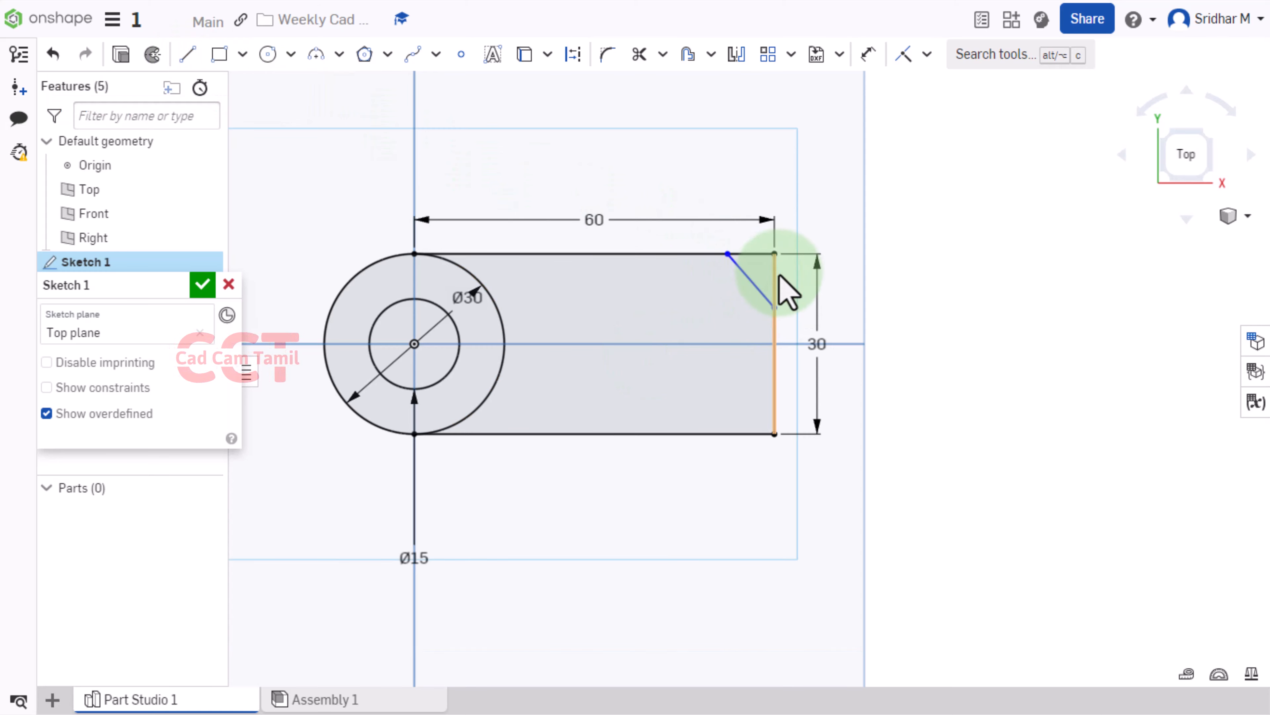
- Dimension the vertical distance from the upper right corner to the diagonal line's lower endpoint as 9 mm
scroll(786, 283, "up", 3)
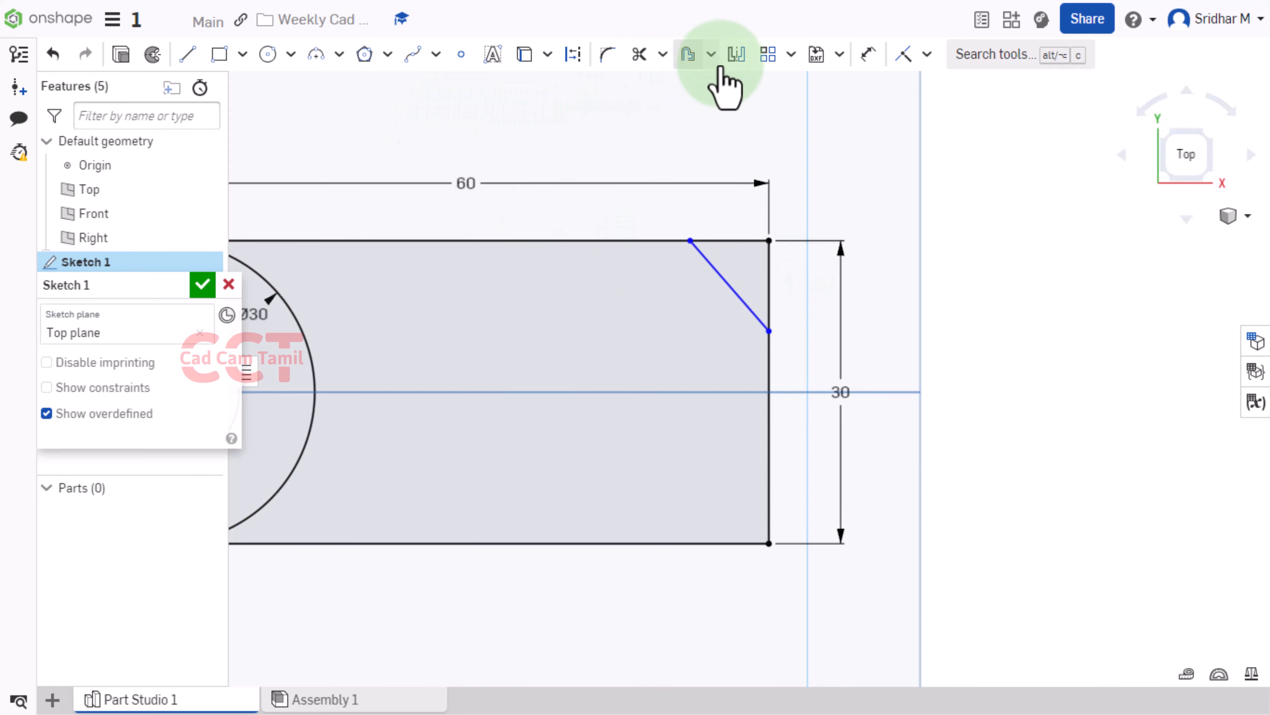
left_click(876, 64)
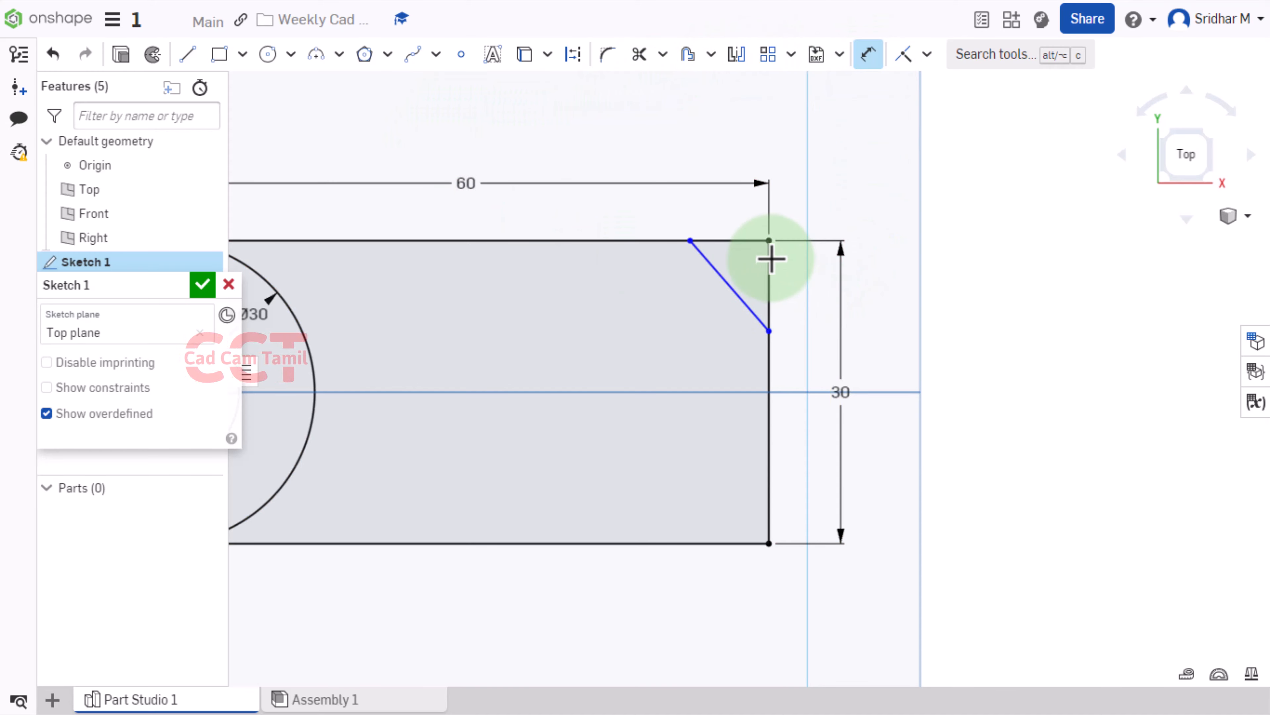
left_click(770, 329)
left_click(796, 292)
type("9")
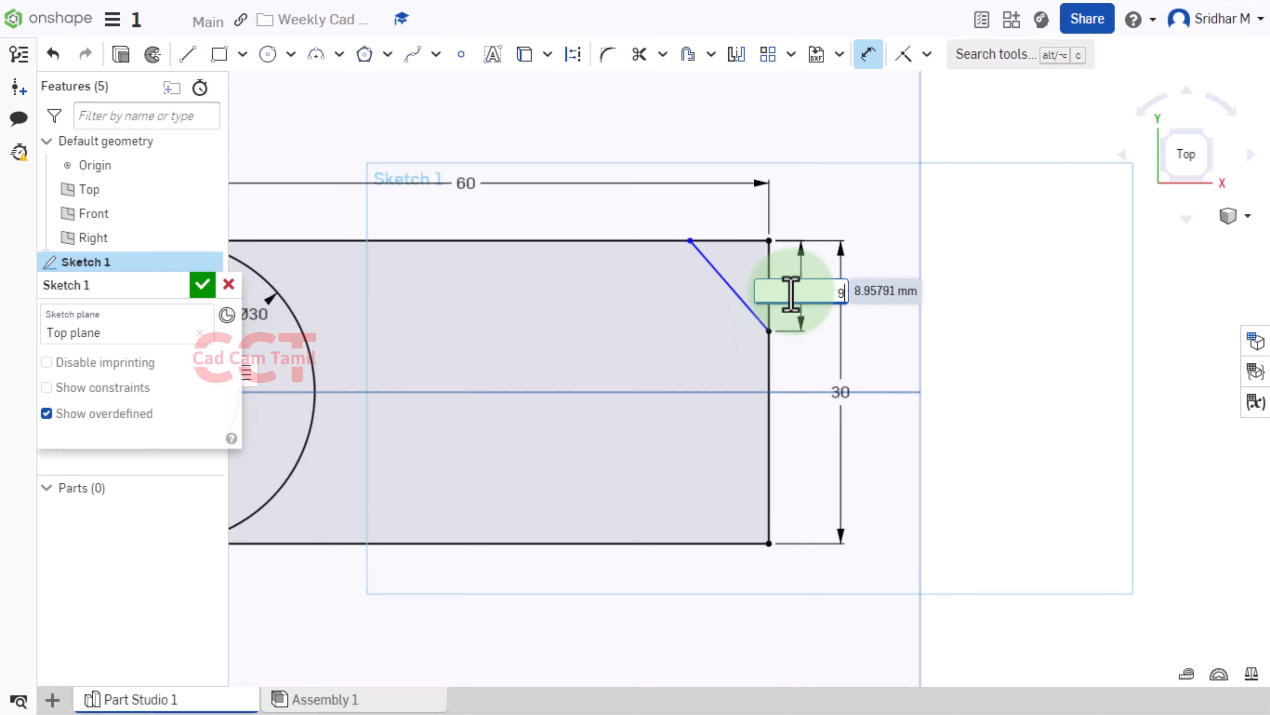
key("Return")
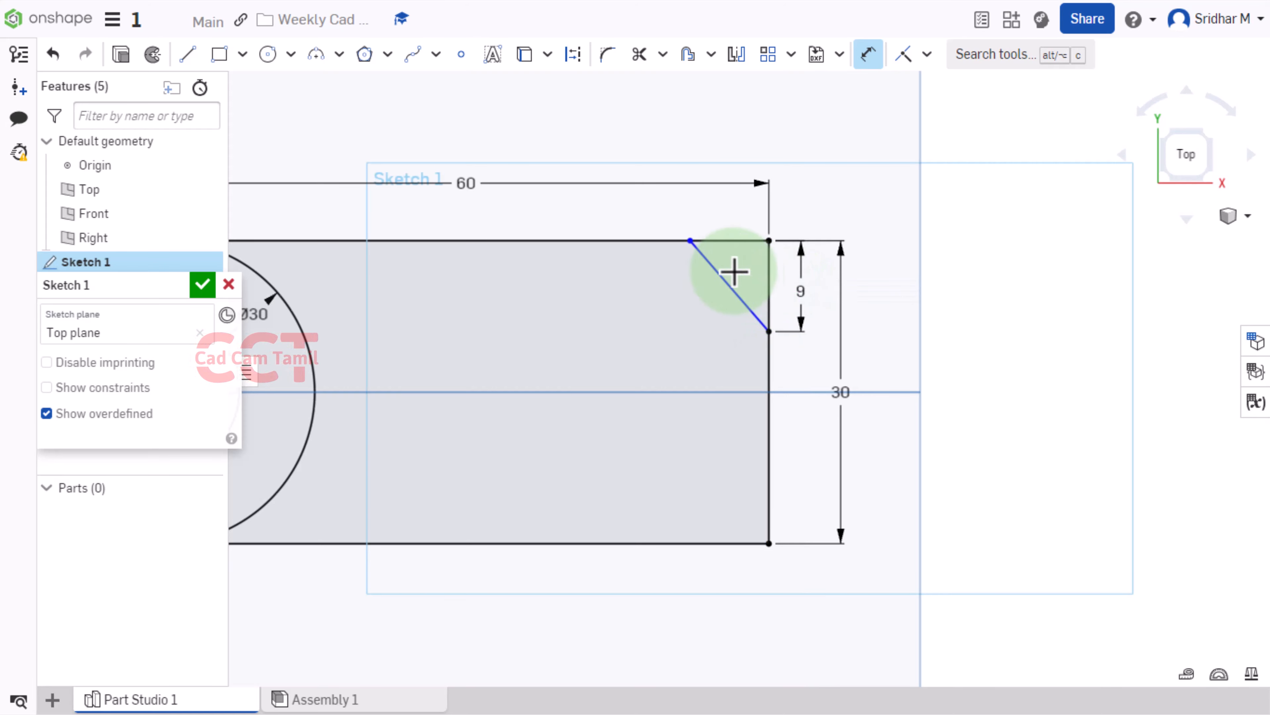
- Dimension the horizontal distance from the upper right corner to the diagonal line's upper endpoint as 9 mm
left_click(690, 239)
left_click(768, 240)
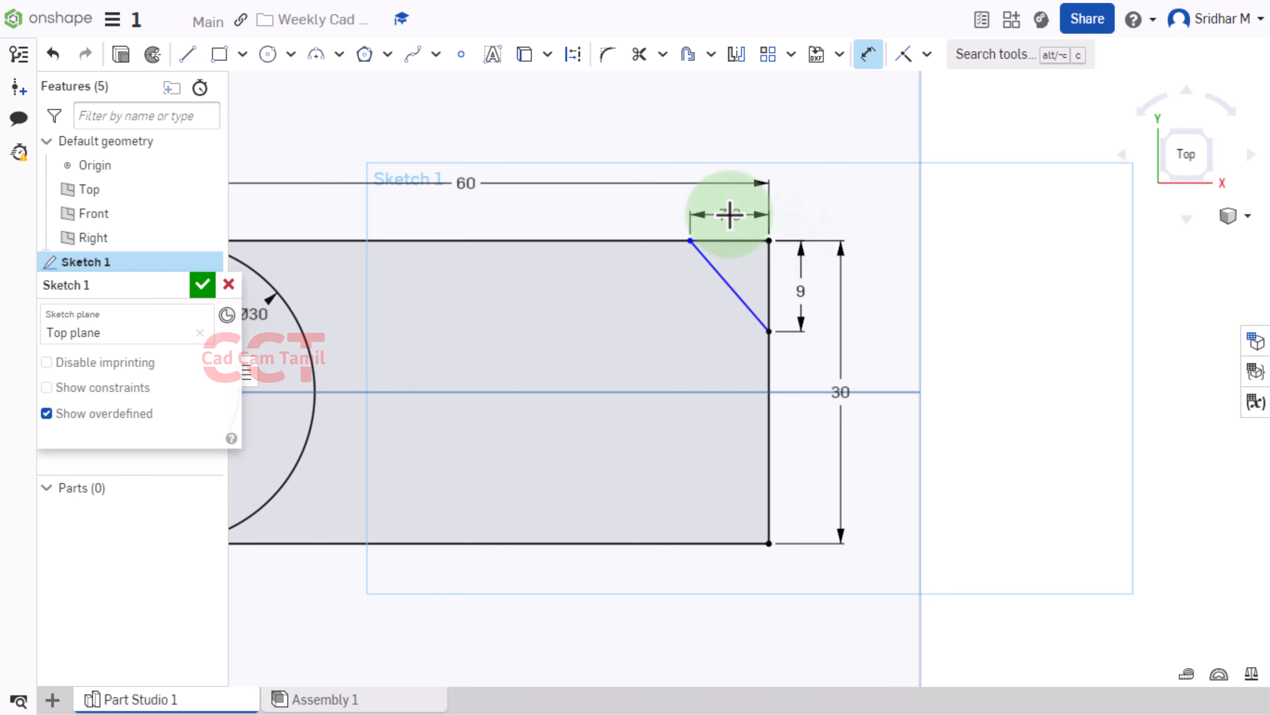
left_click(729, 214)
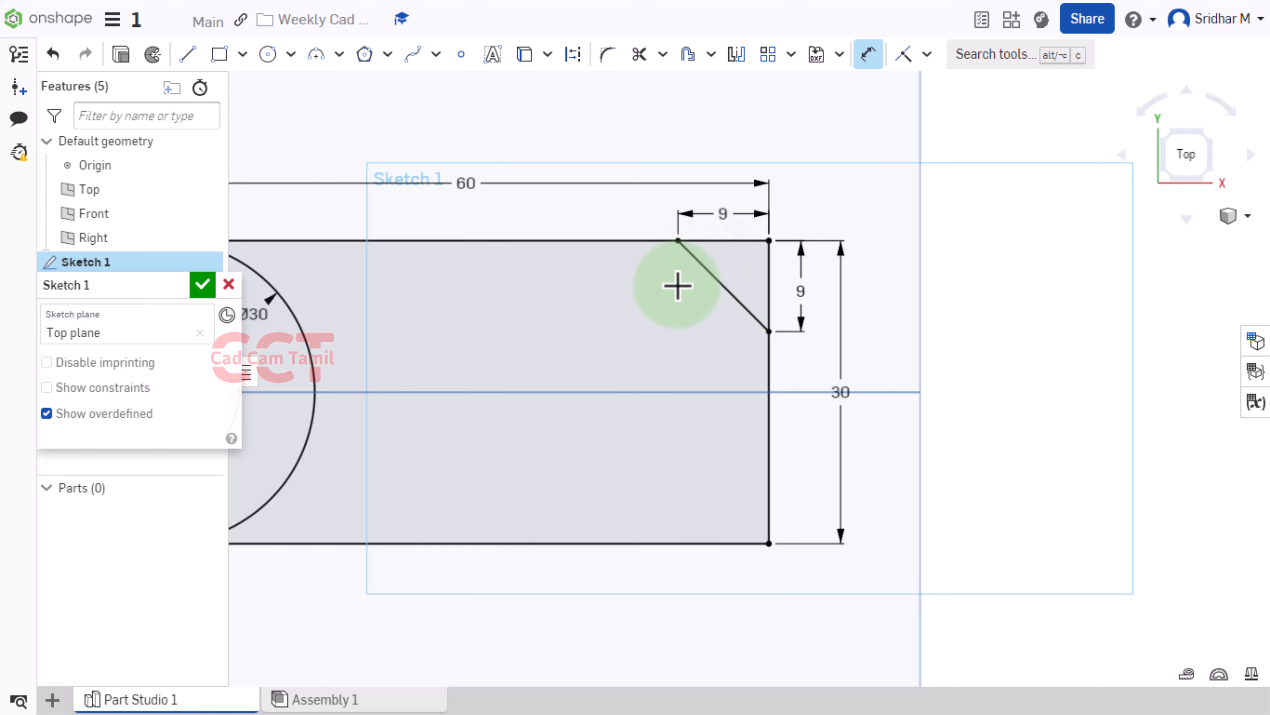
- Draw a diagonal line about 11.55 mm long across the profile's lower right corner, from the bottom edge to the vertical edge
scroll(678, 285, "down", 2)
left_click(187, 71)
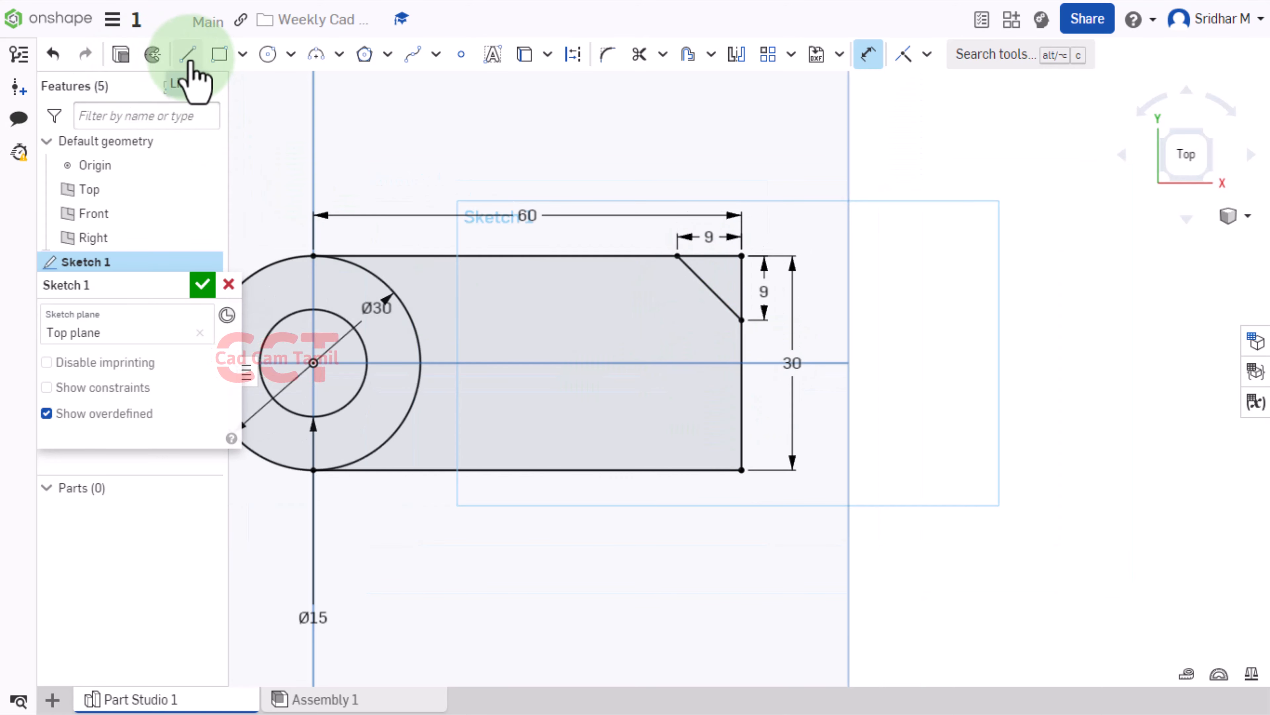
left_click_drag(671, 470, 695, 435)
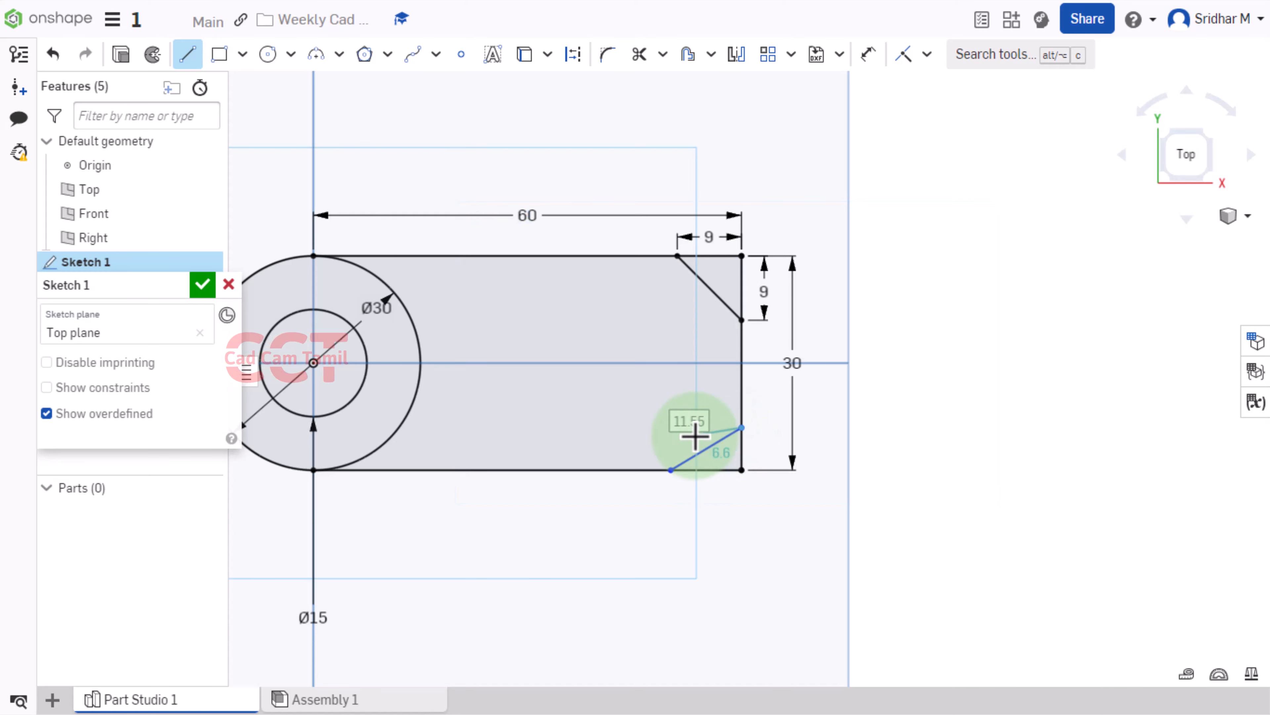
key("Escape")
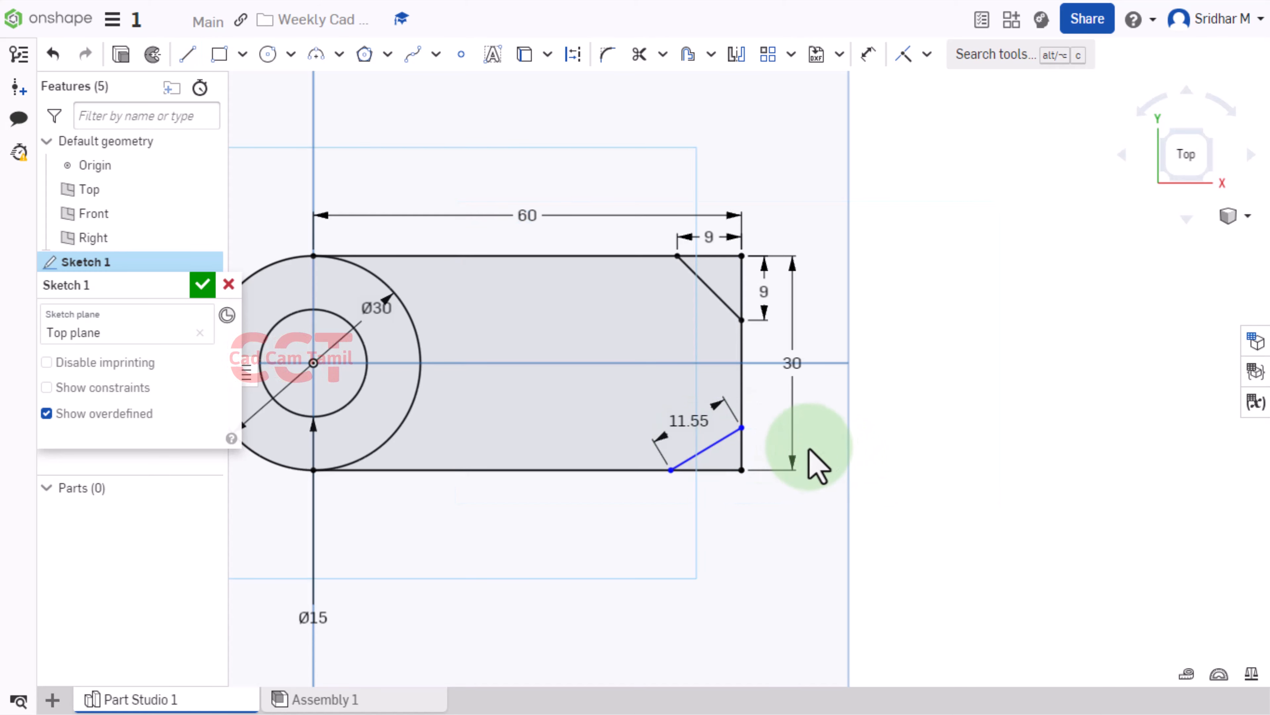
- Dimension the vertical distance from the lower right corner to the new diagonal line's upper endpoint as 9 mm
scroll(772, 430, "up", 2)
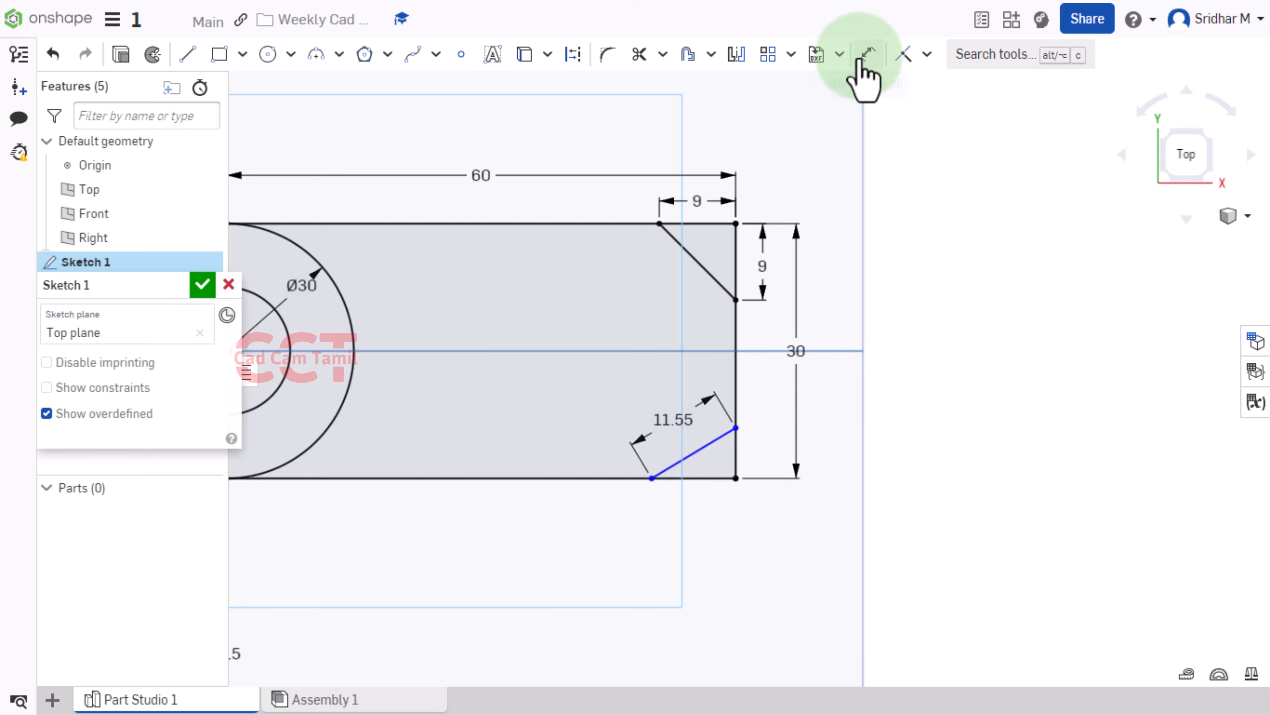
left_click(868, 54)
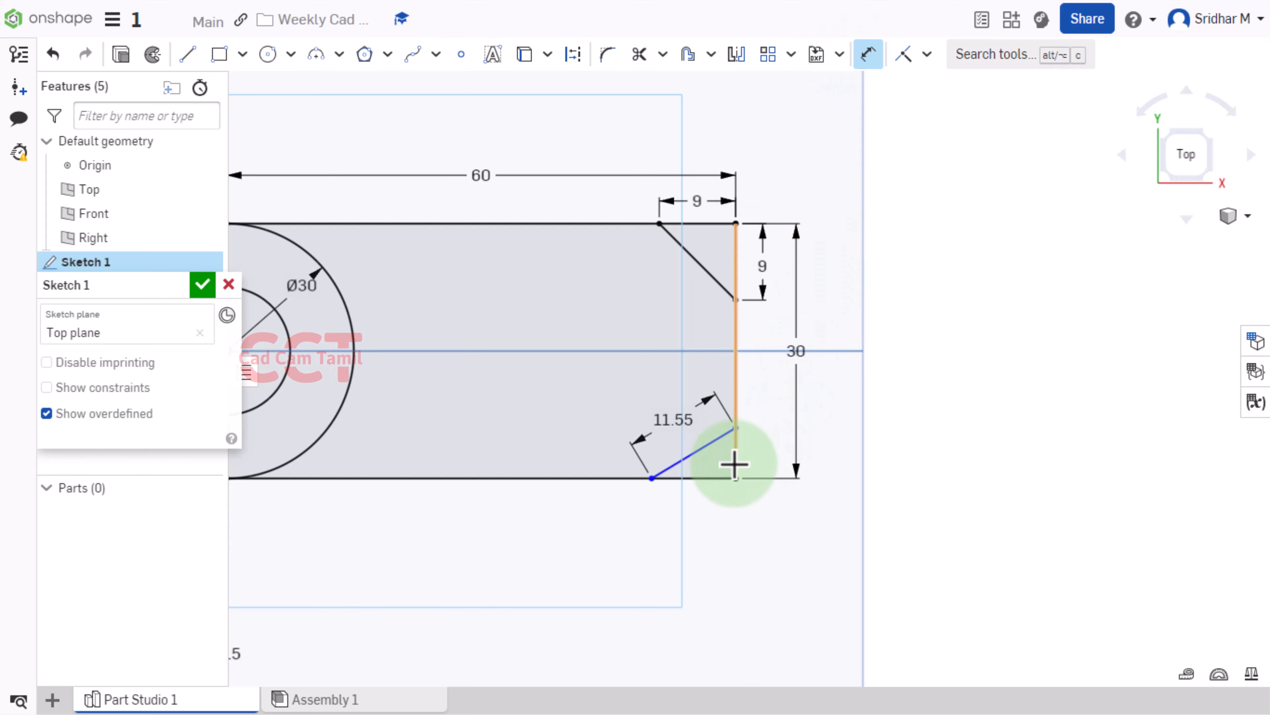
left_click(734, 479)
left_click(760, 459)
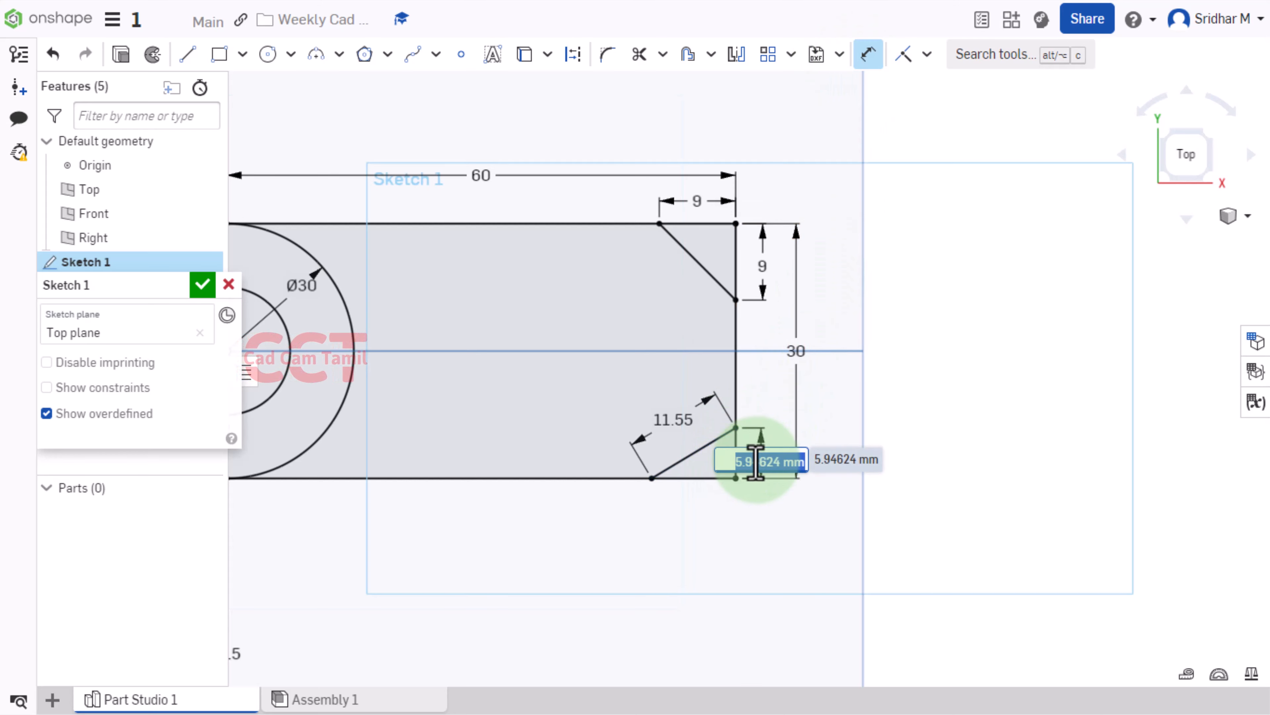
type("9")
key("Return")
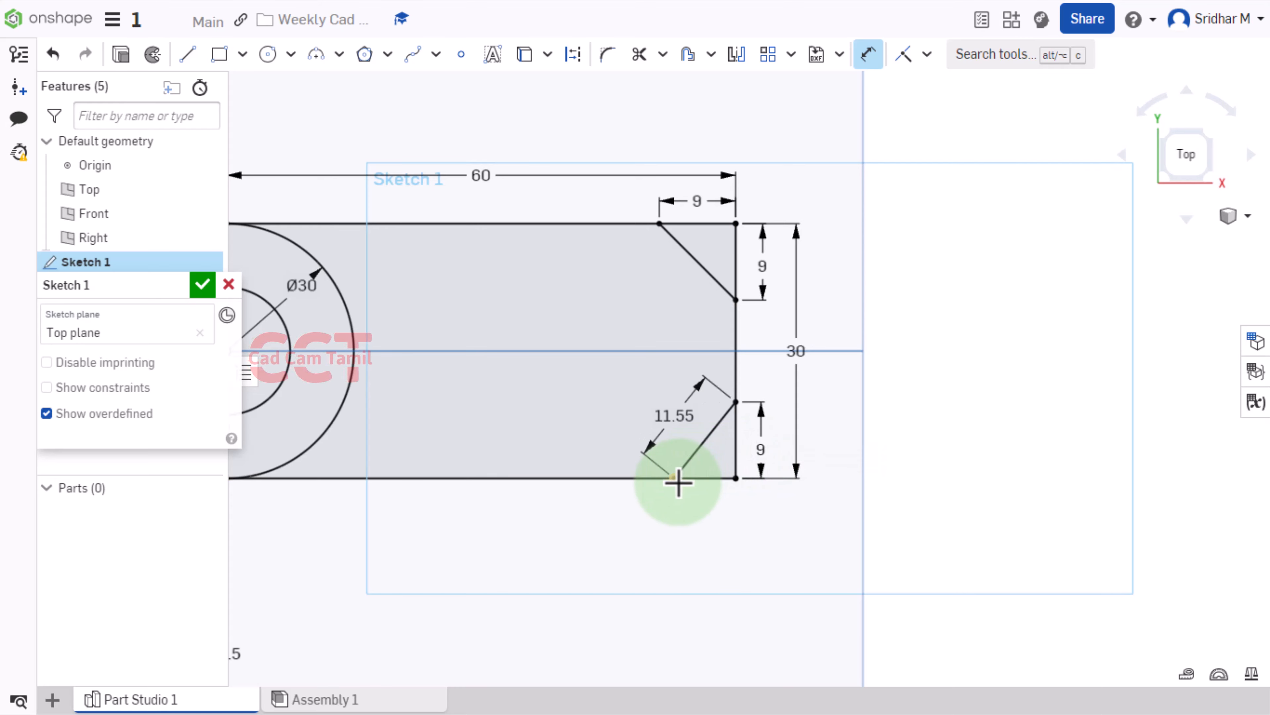
- Dimension the horizontal distance from the lower right corner to the diagonal's lower endpoint as 9 mm and delete the conflicting 11.55 length dimension
left_click(742, 481)
left_click(740, 479)
left_click(710, 513)
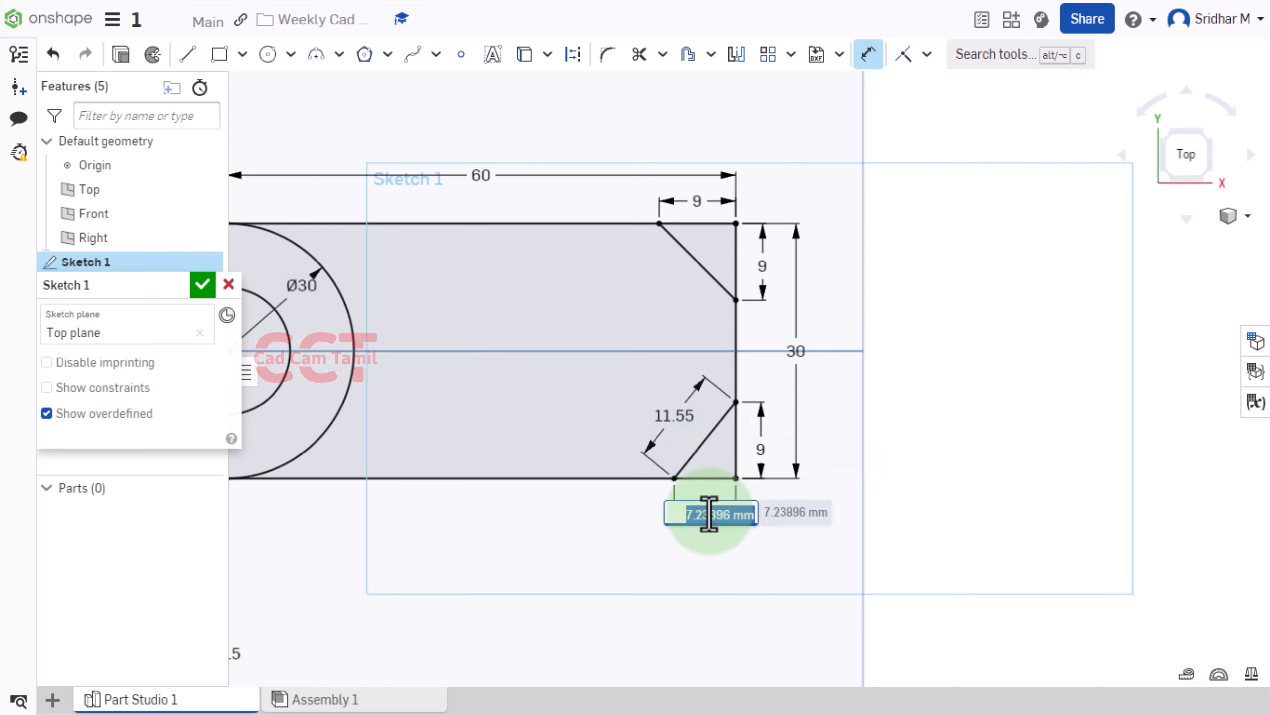
type("9")
key("Return")
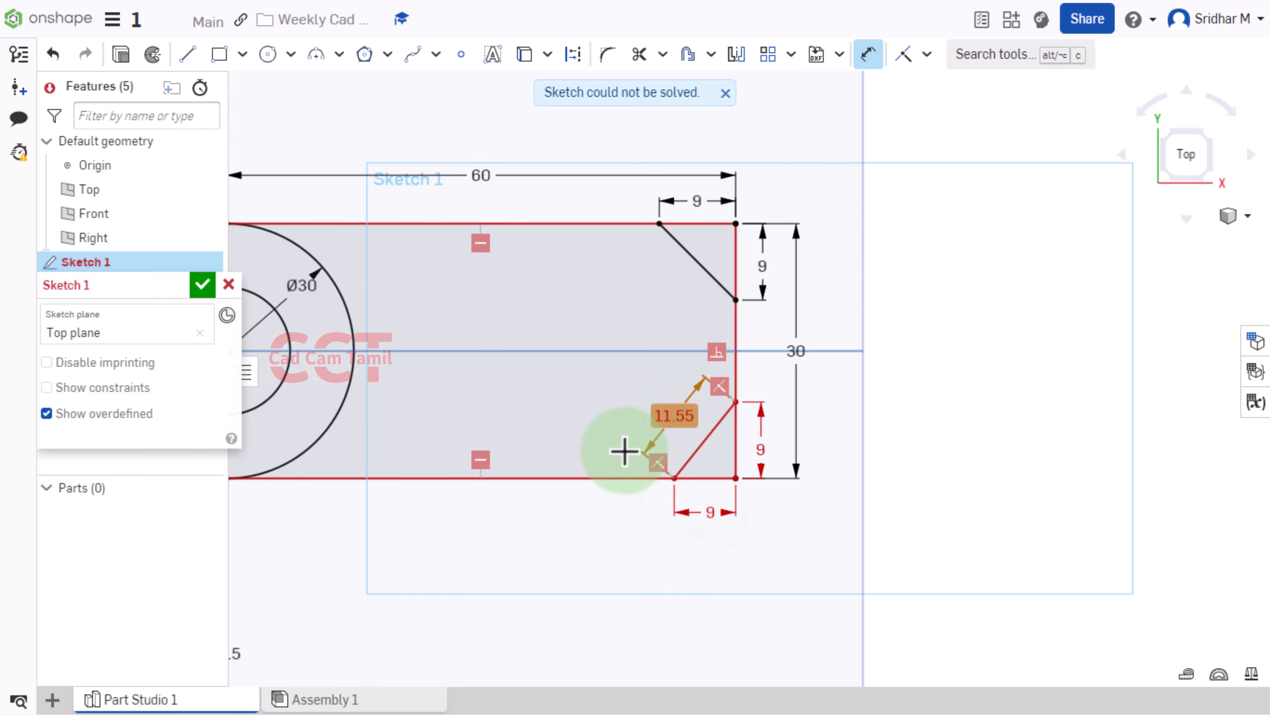
key("Delete")
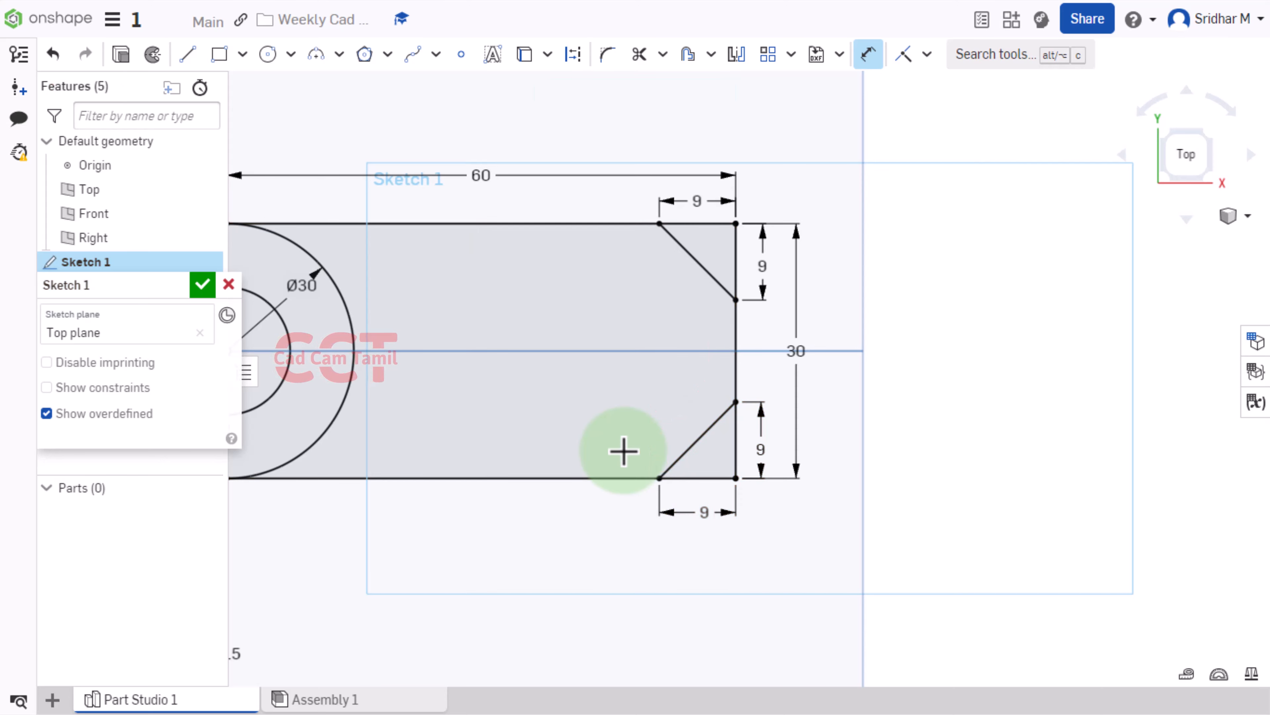
- Trim the edge segments outside both corner diagonals and the outer circle's right half inside the profile
scroll(792, 538, "down", 3)
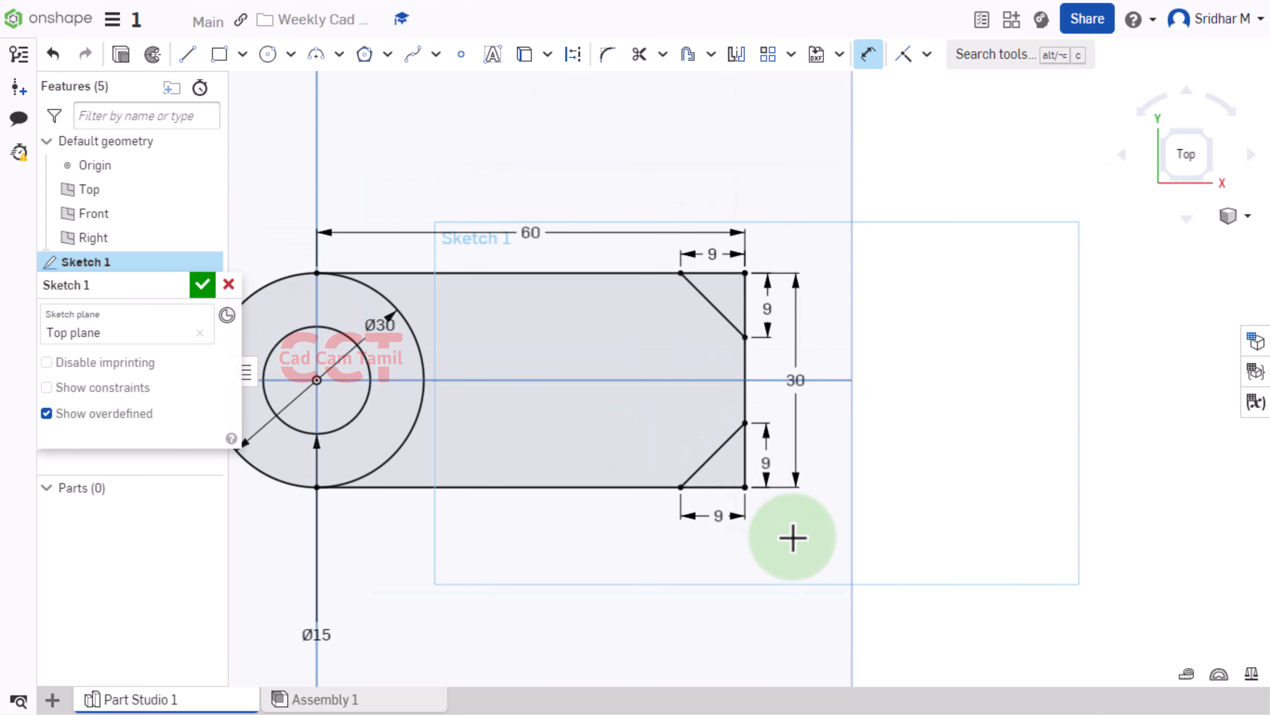
scroll(580, 465, "up", 1)
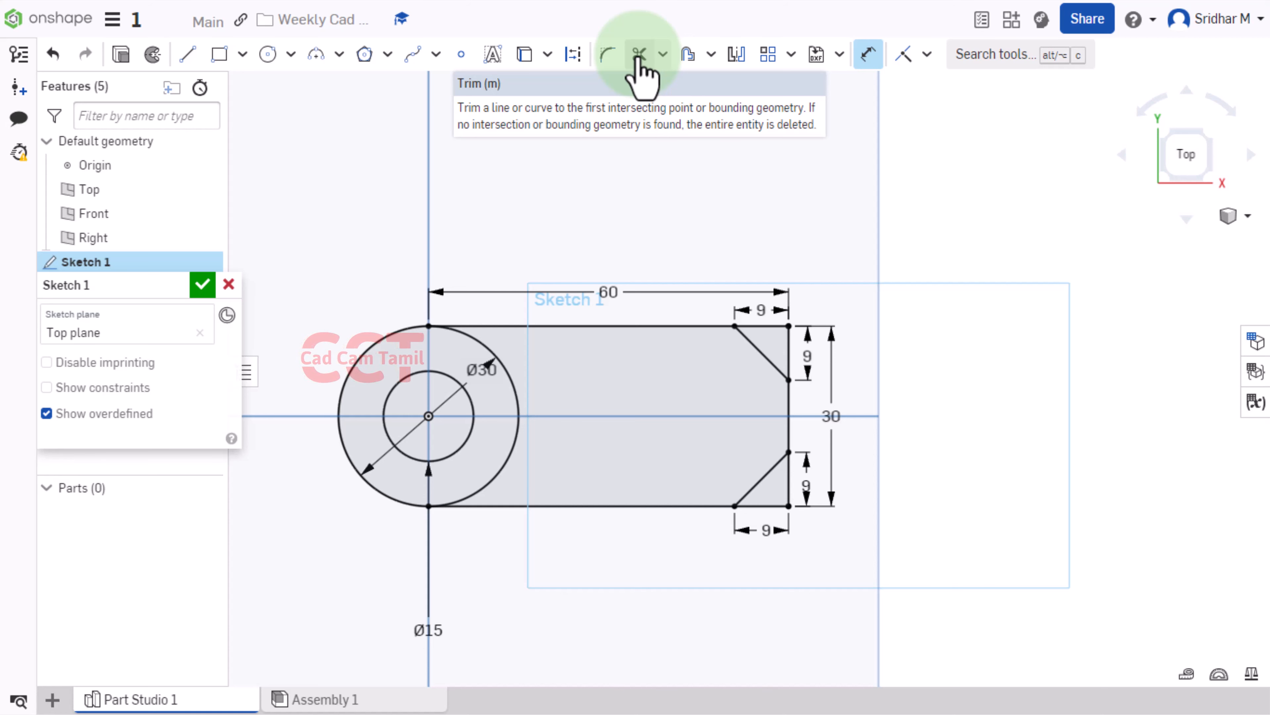
left_click(640, 54)
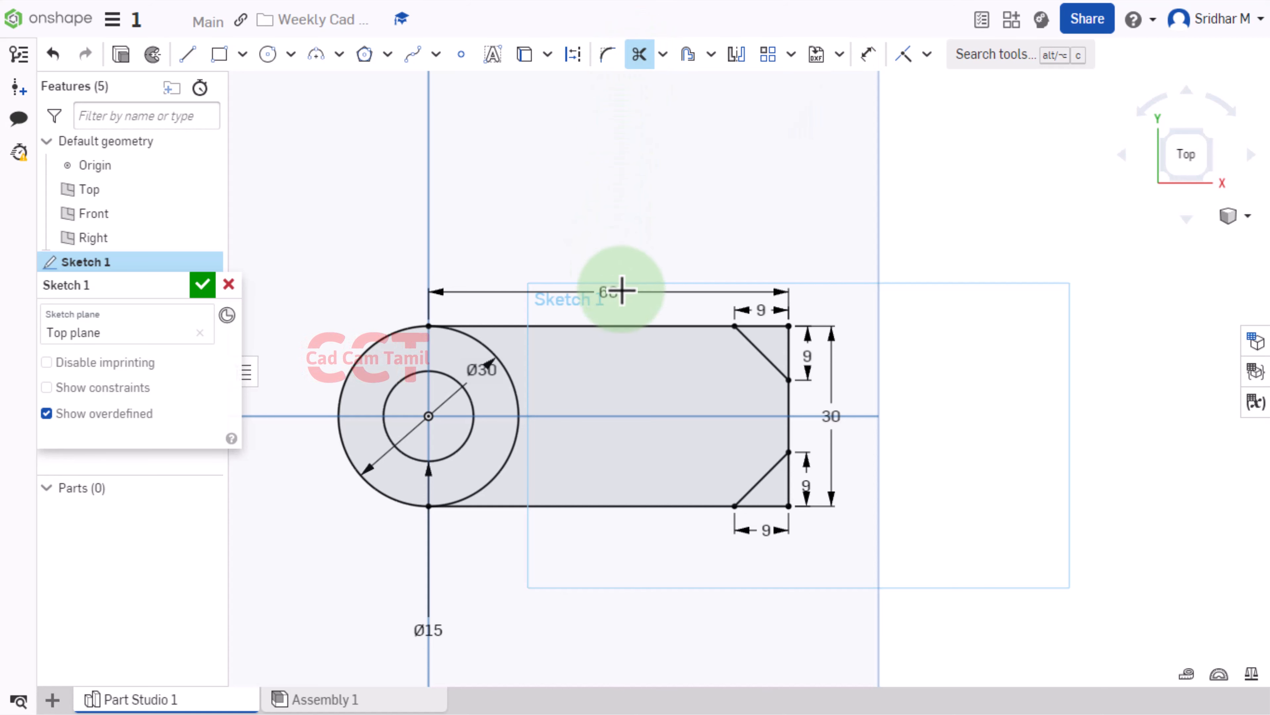
mouse_move(769, 314)
left_mouse_down()
mouse_move(822, 383)
mouse_move(814, 483)
mouse_move(772, 491)
mouse_move(751, 530)
left_mouse_up()
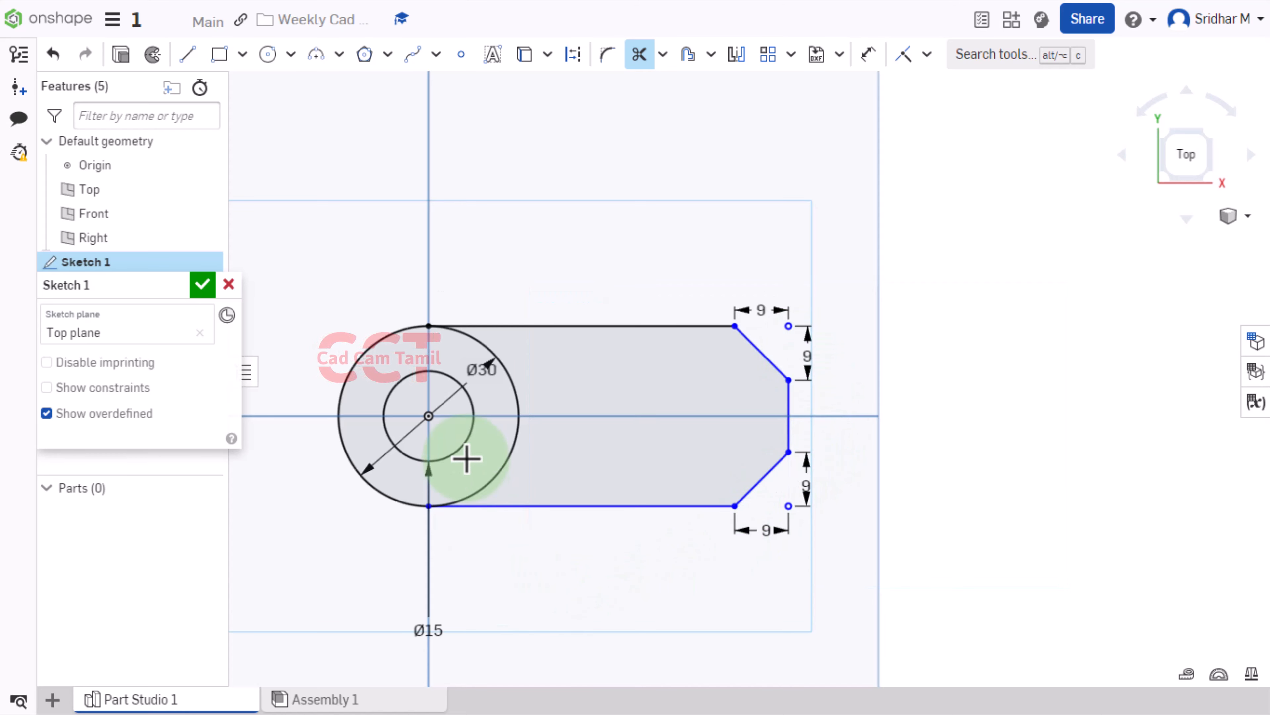
left_click_drag(531, 390, 516, 447)
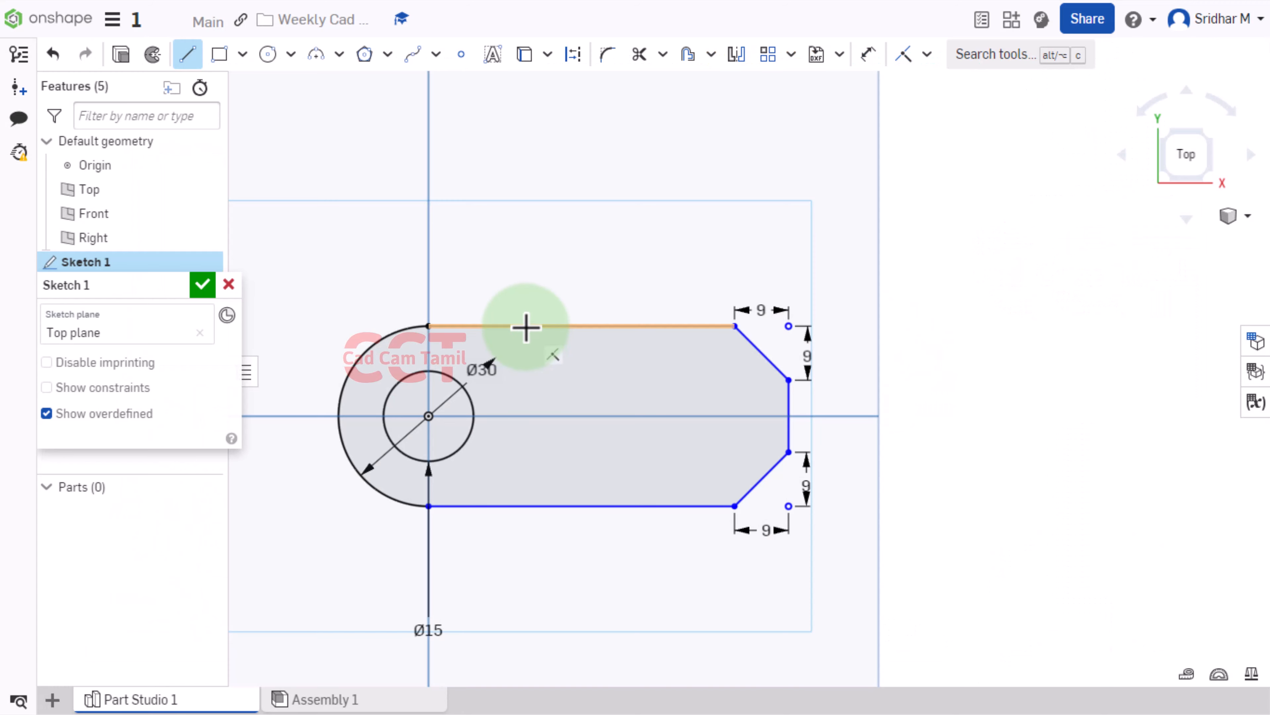
- Draw a vertical line across the profile just right of the circles, from the top edge to the bottom edge
left_click(525, 328)
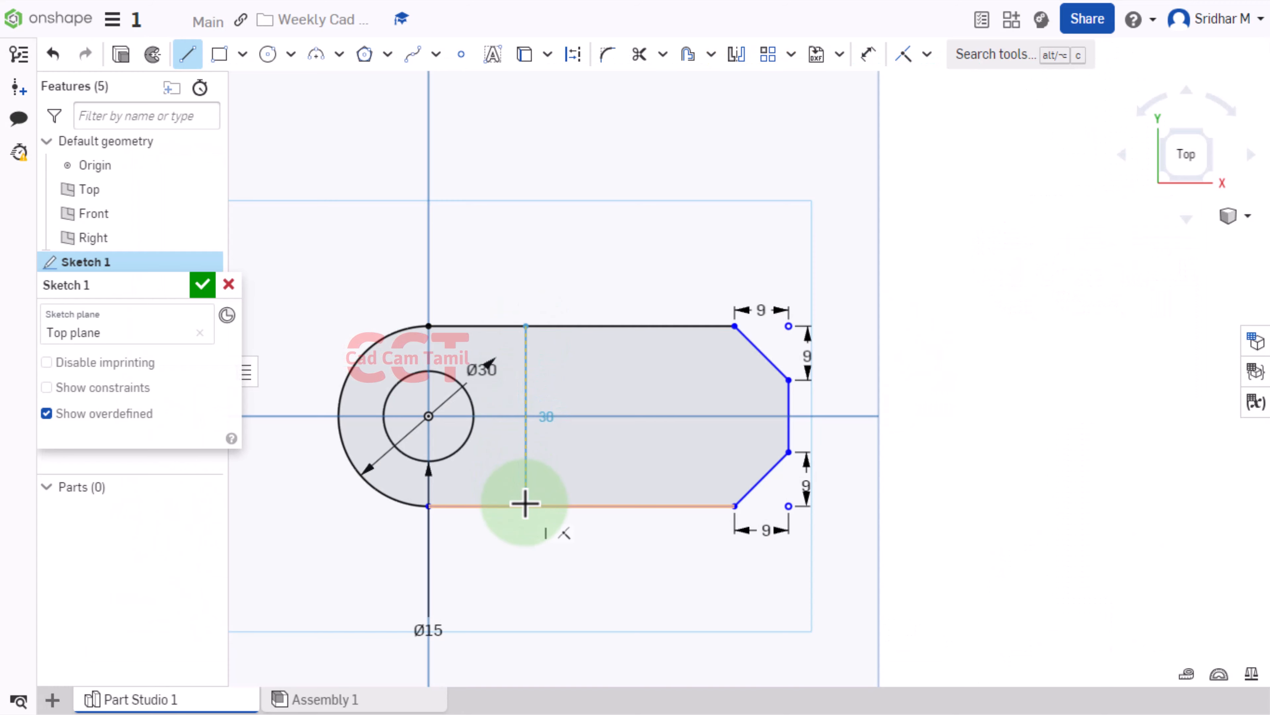
left_click(526, 506)
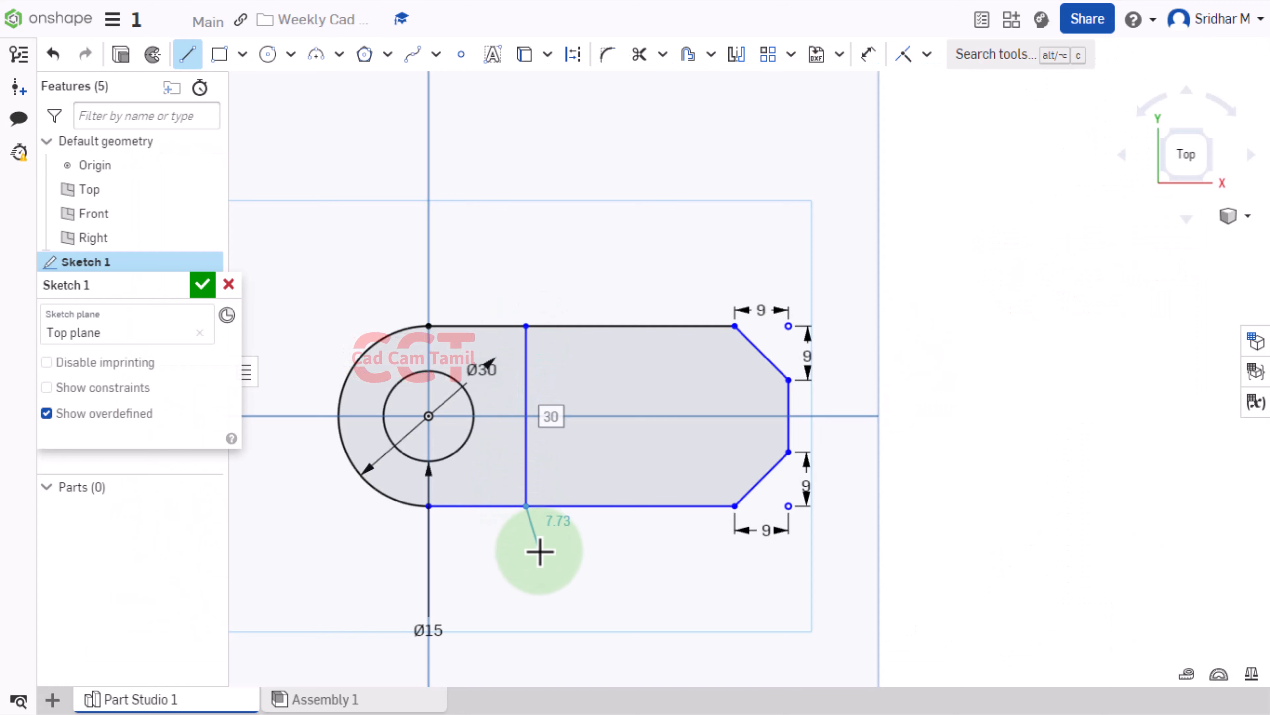
key("Escape")
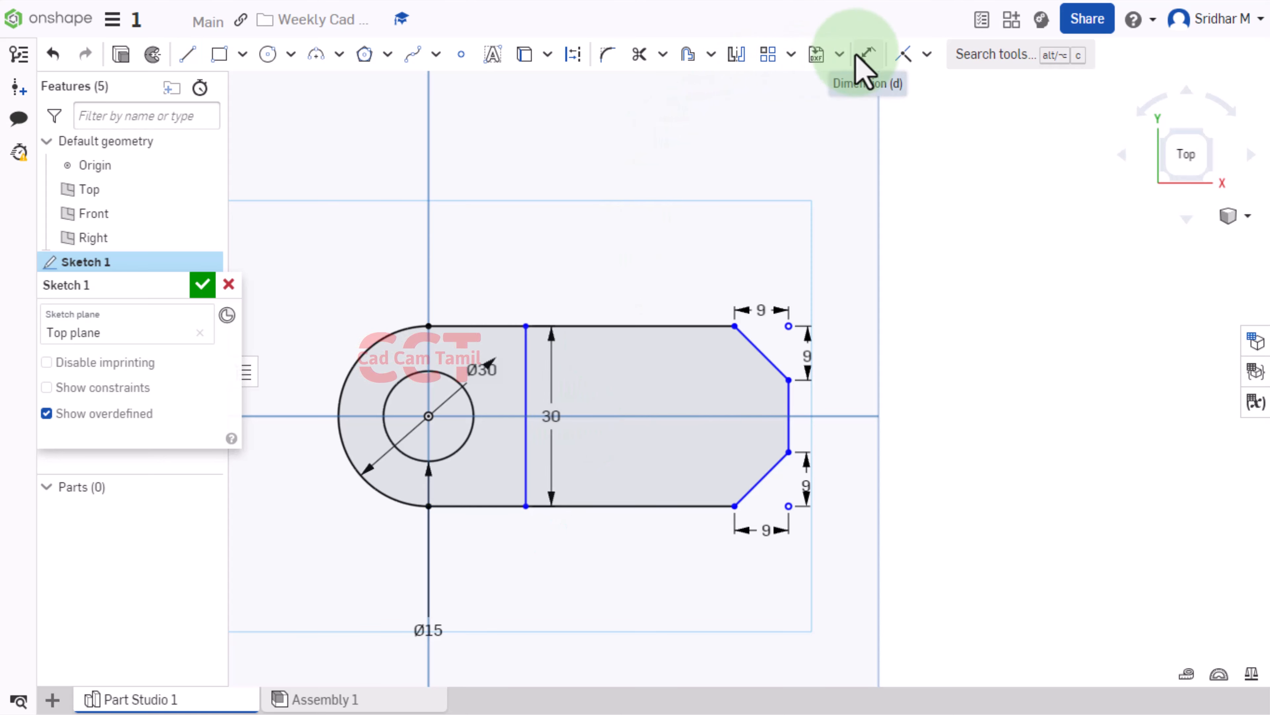
- Dimension the vertical dividing line 18 mm from the origin and finish the sketch
left_click(868, 54)
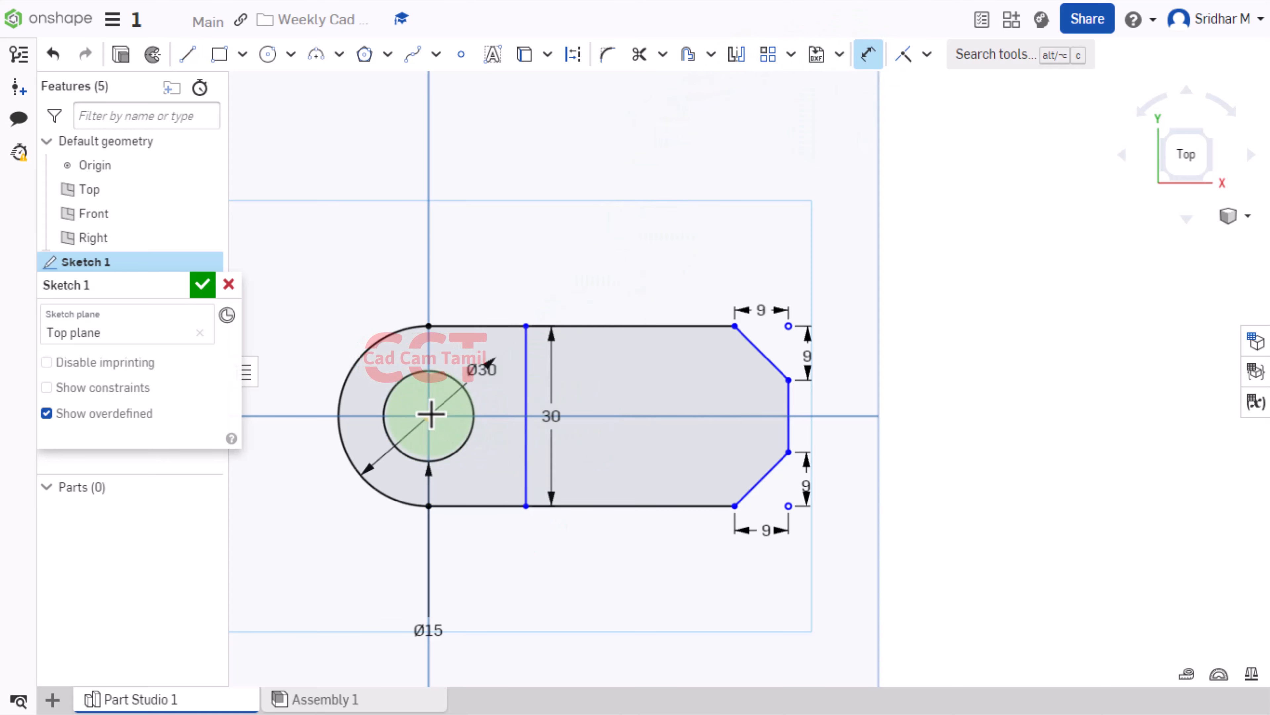
left_click(429, 416)
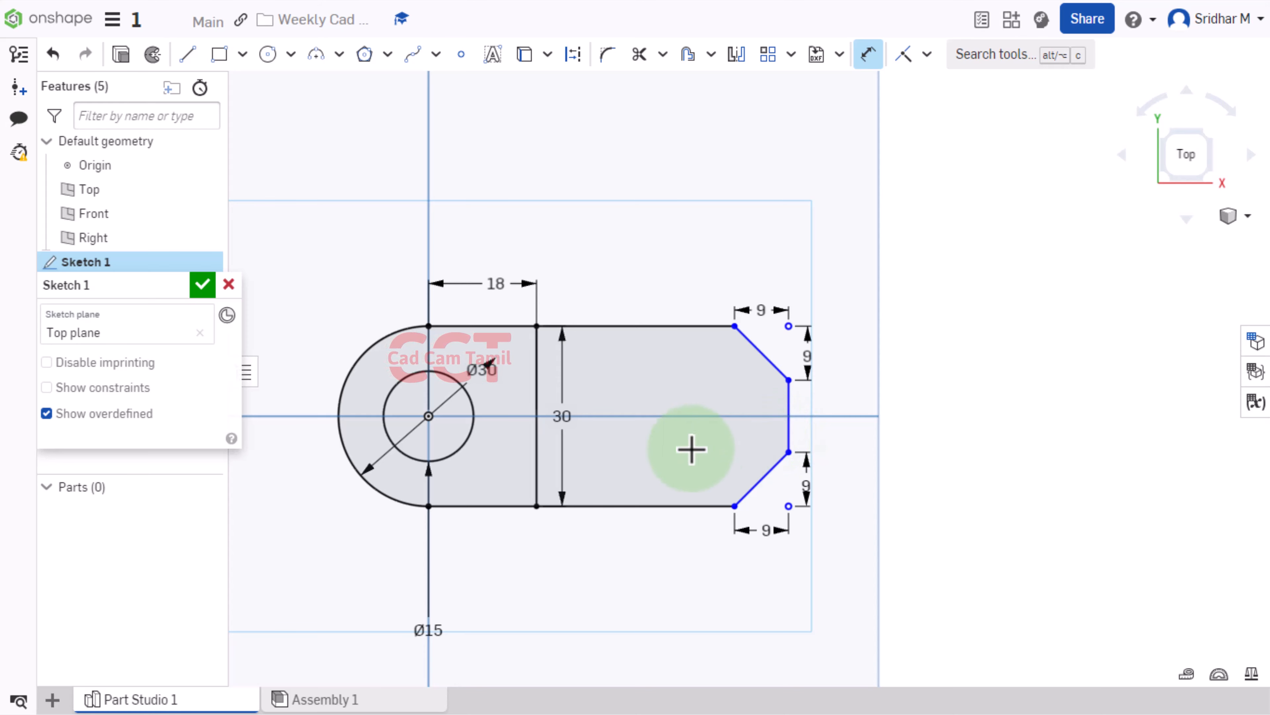
left_click(201, 287)
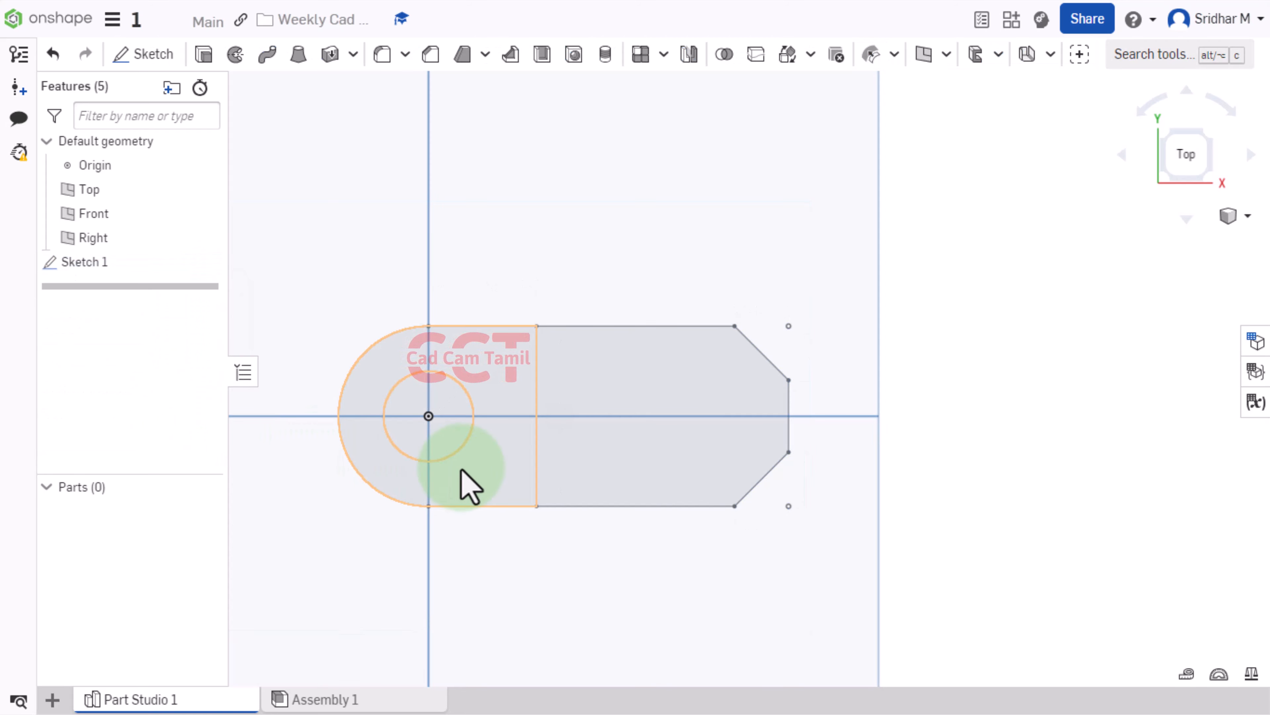
- Extrude the rounded sketch region around the hole as a new solid with a blind depth of 30 mm
mouse_move(646, 541)
right_mouse_down()
mouse_move(653, 502)
mouse_move(630, 476)
mouse_move(689, 501)
mouse_move(651, 471)
right_mouse_up()
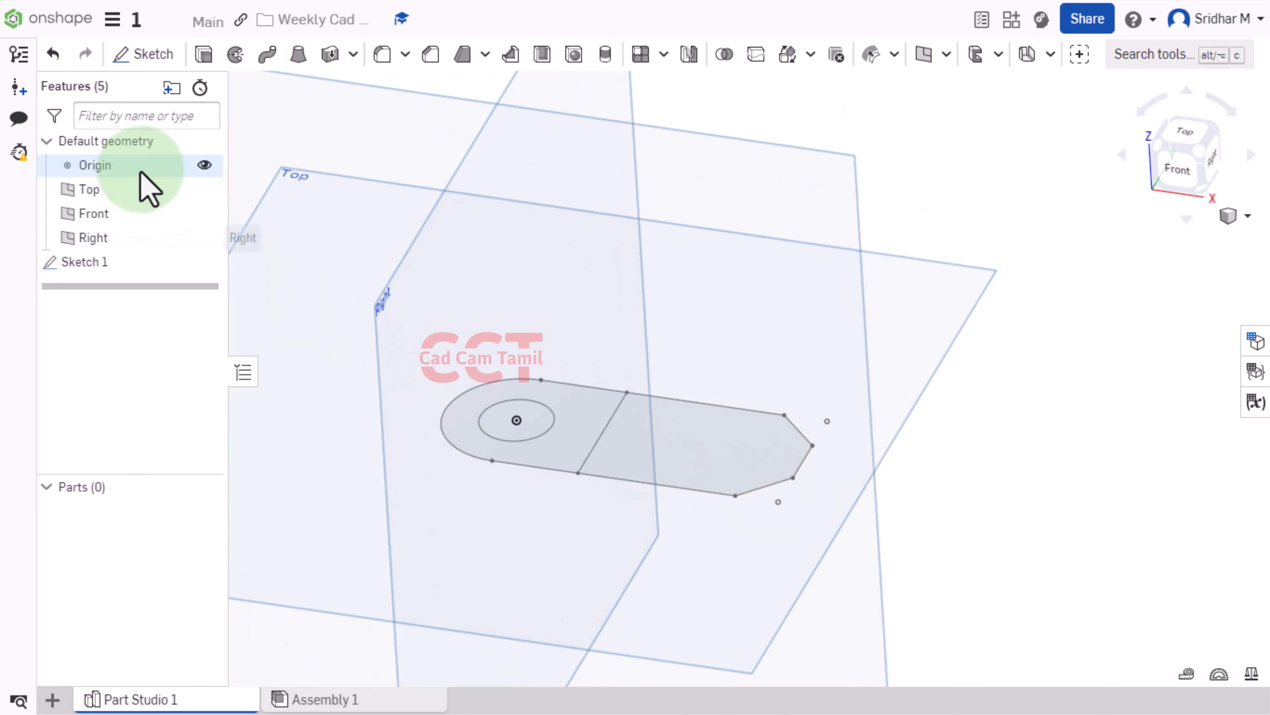
left_click(204, 55)
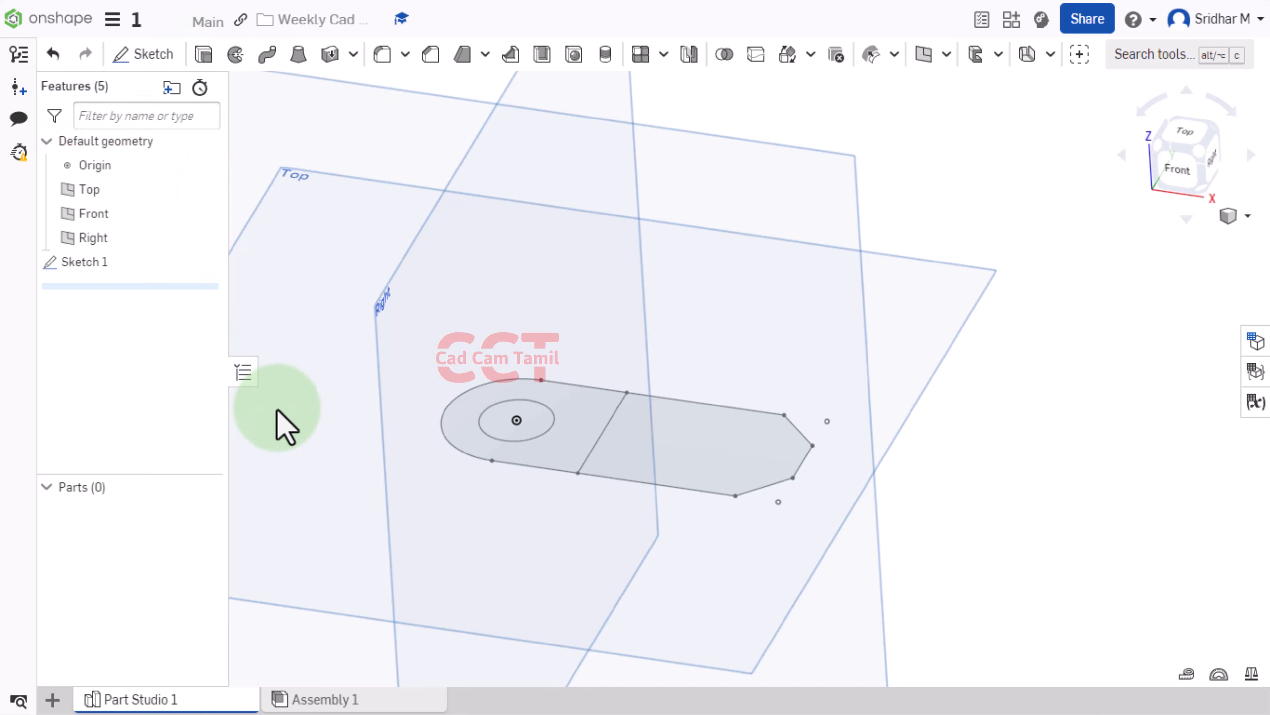
left_click(548, 471)
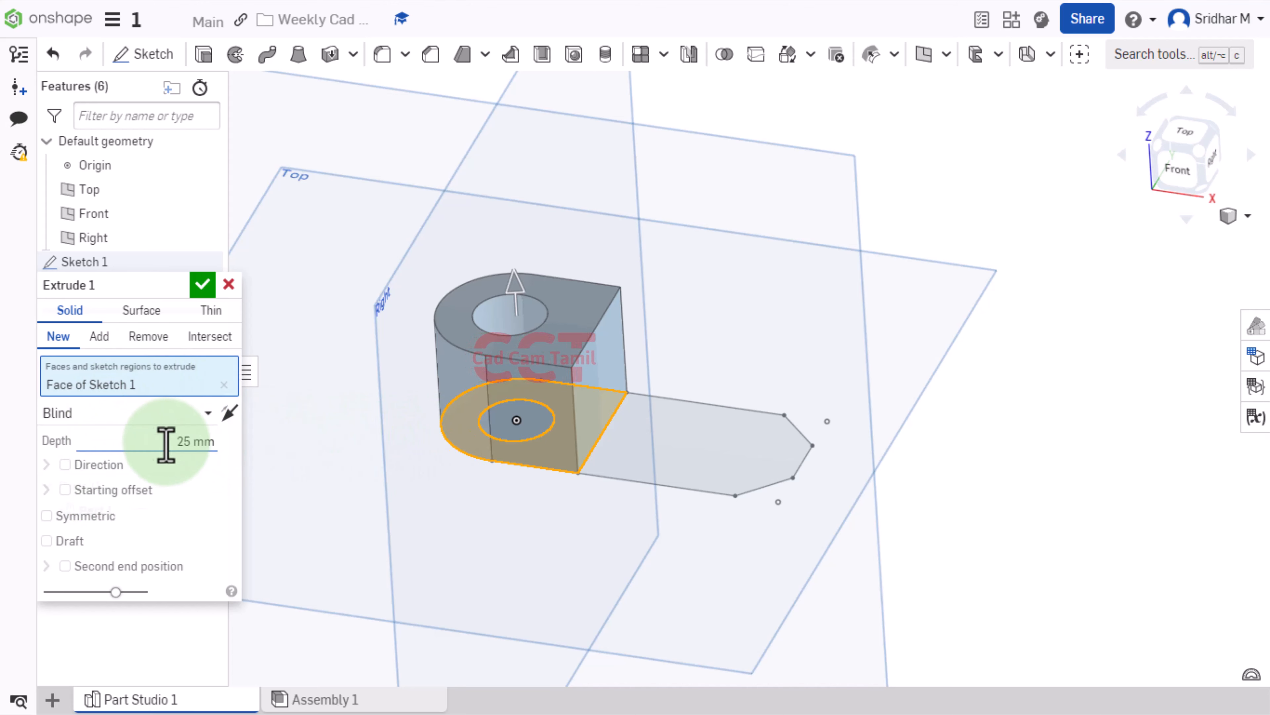
left_click(189, 443)
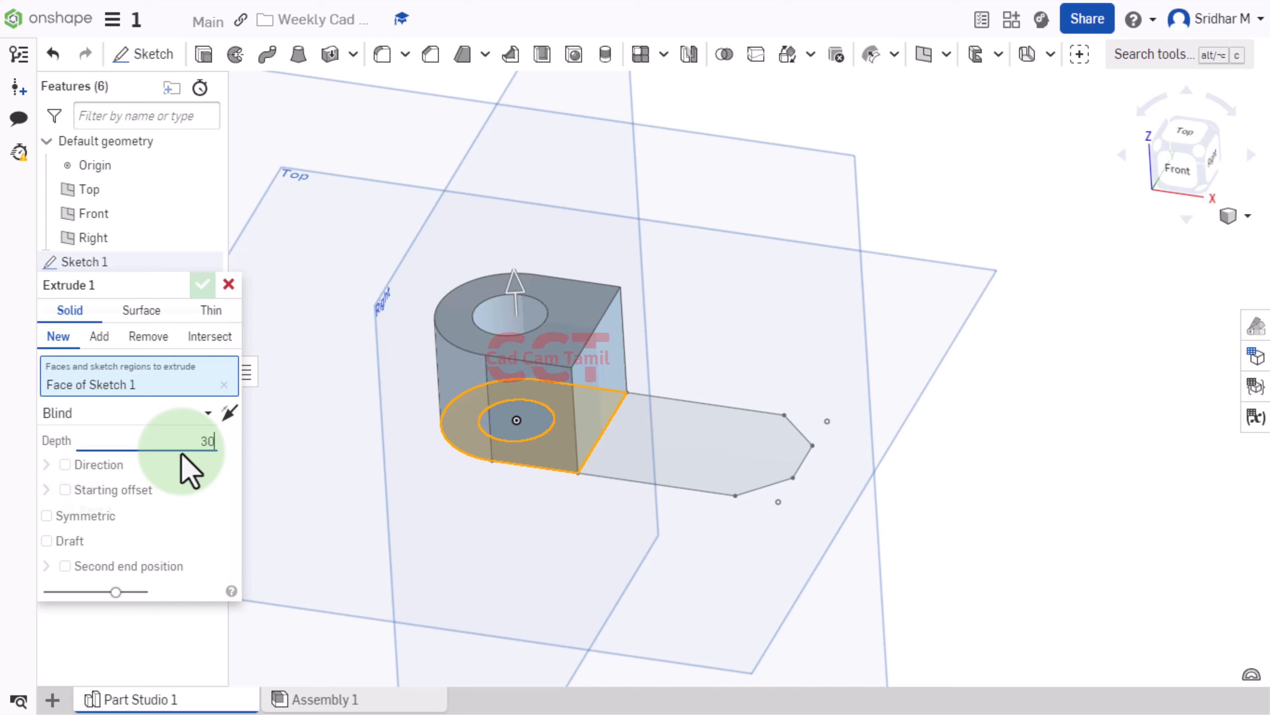
key("Return")
left_click(203, 284)
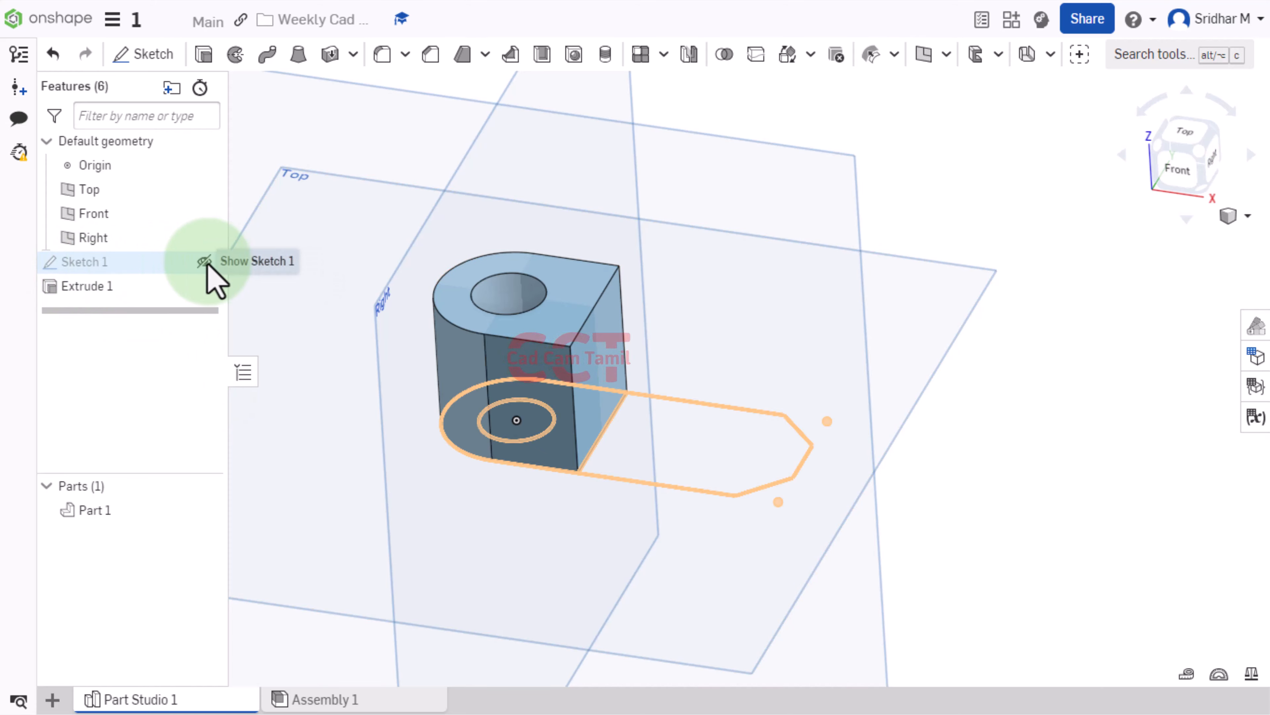
- Show Sketch 1 again and extrude its chamfered region 9 mm, adding it to the existing part
left_click(204, 261)
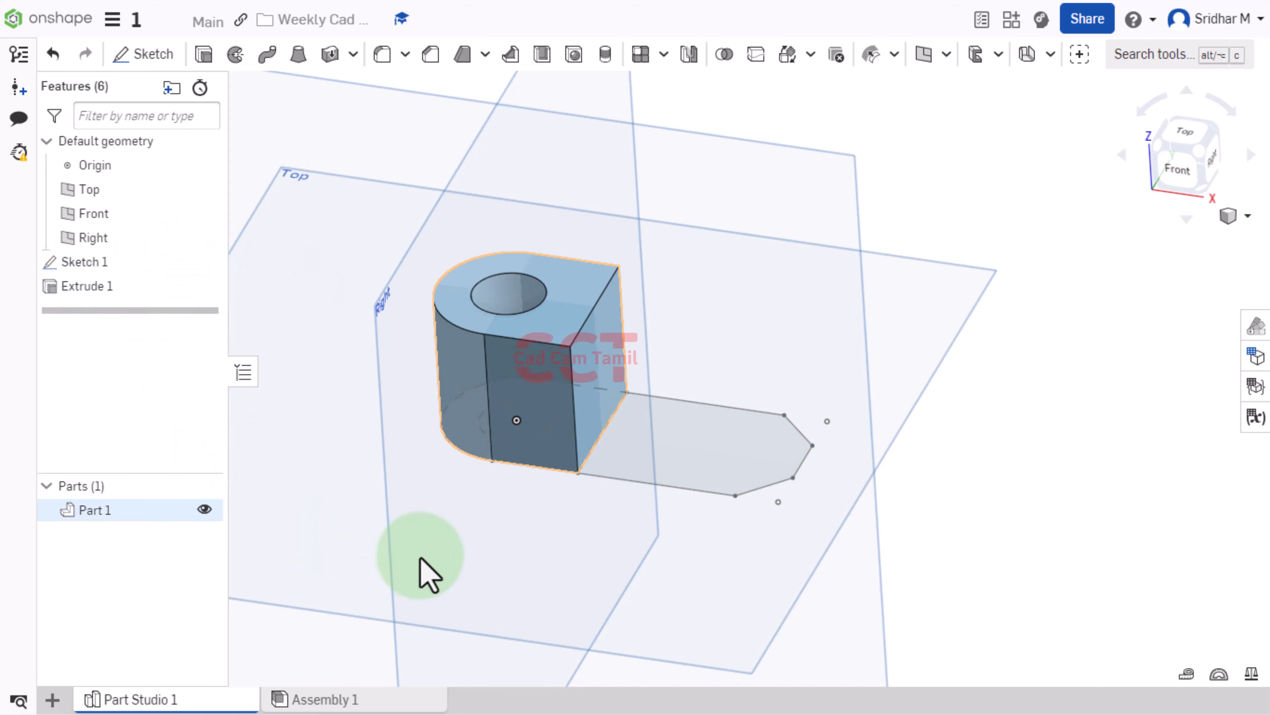
left_click(204, 55)
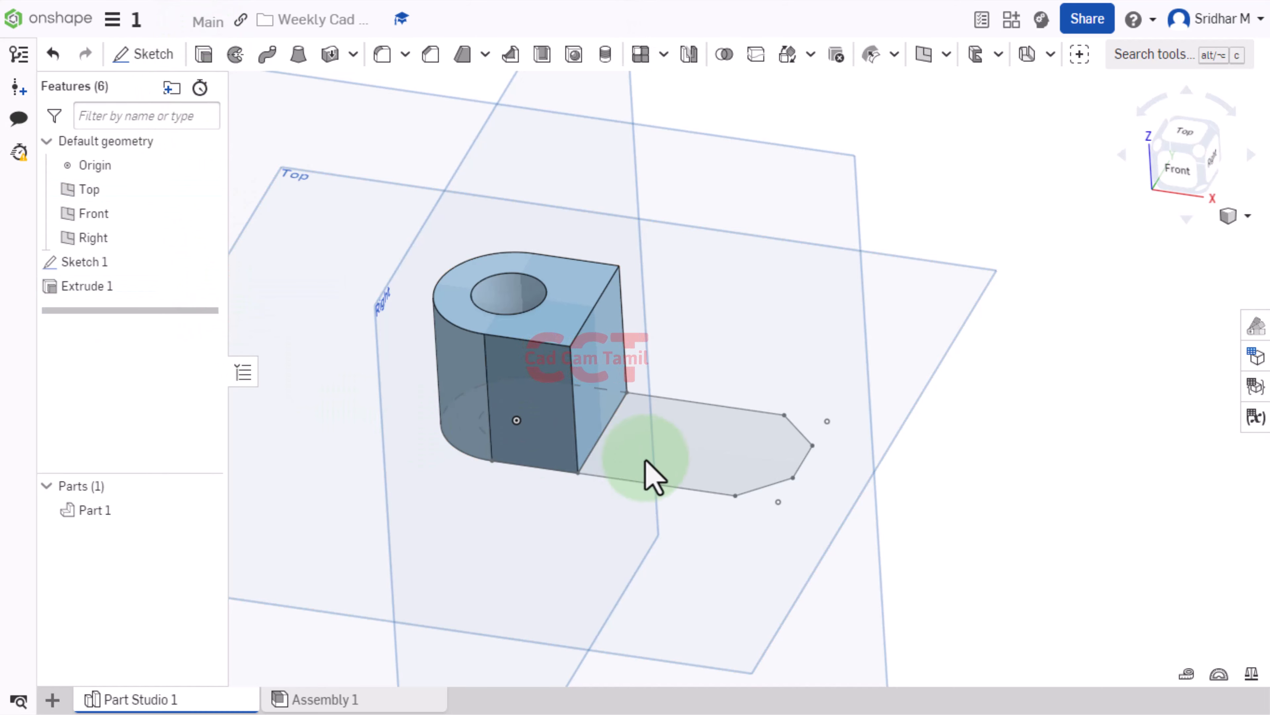
left_click(716, 483)
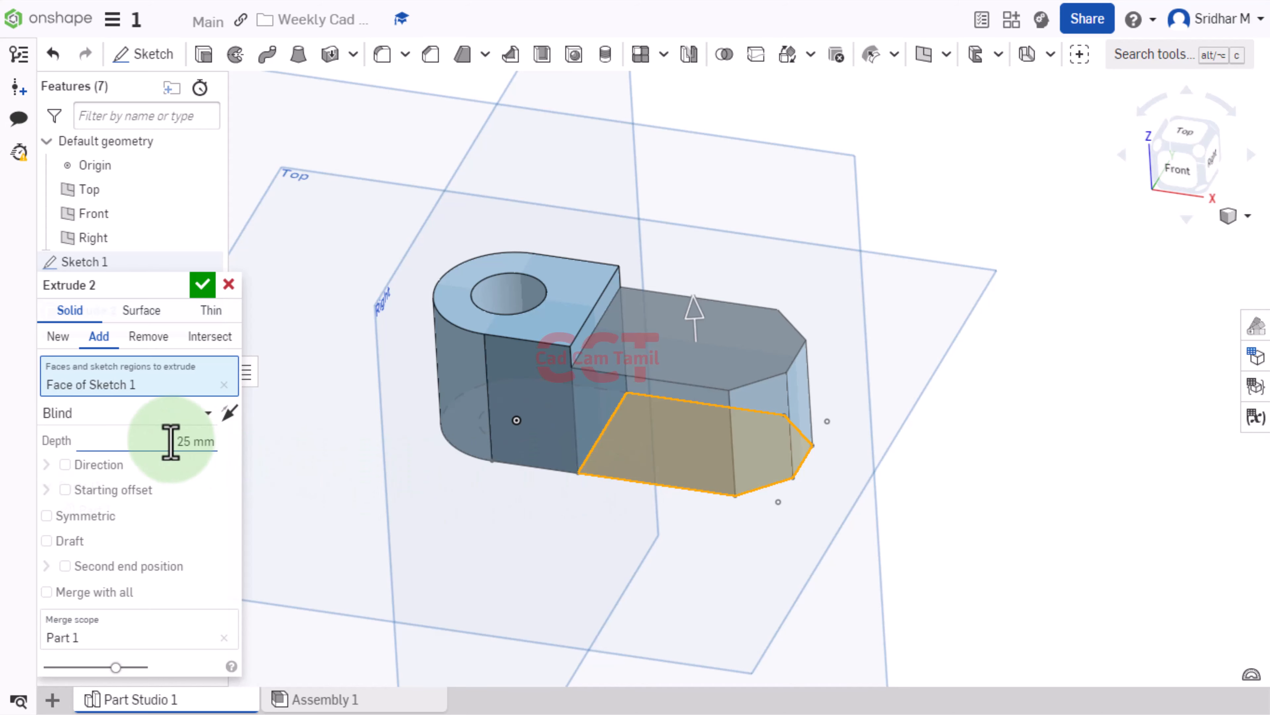
left_click(201, 443)
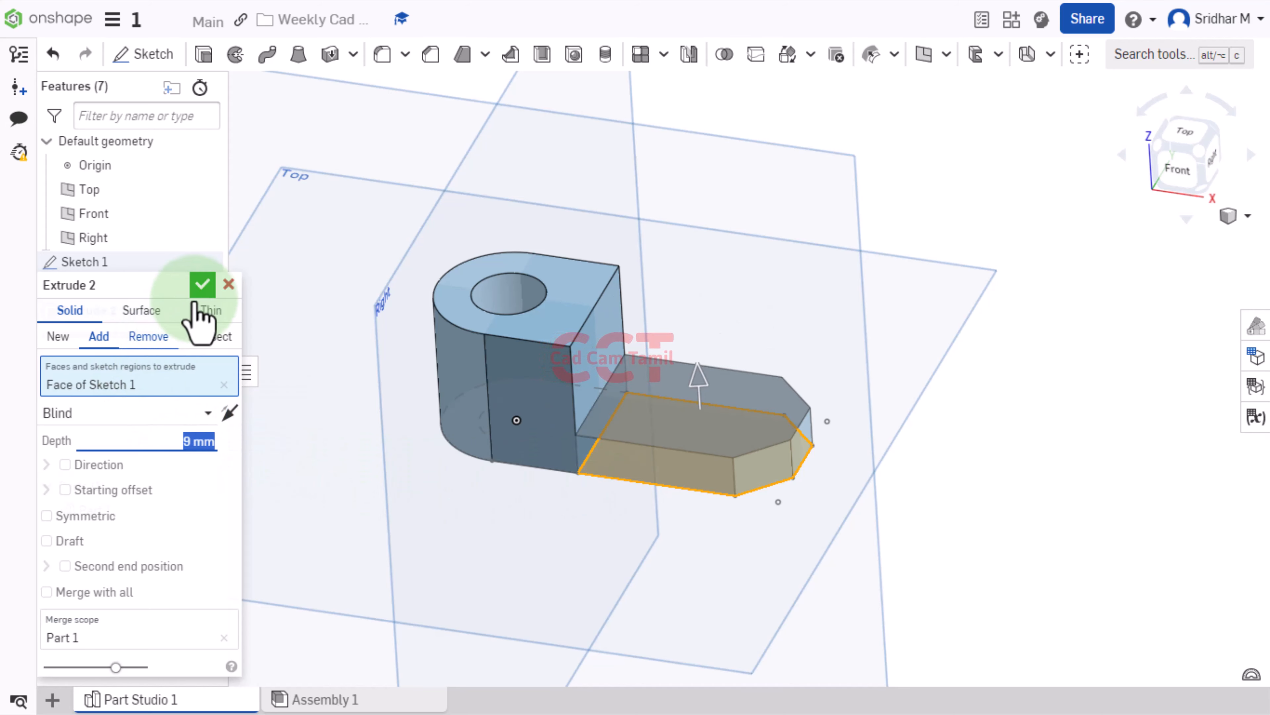
left_click(202, 285)
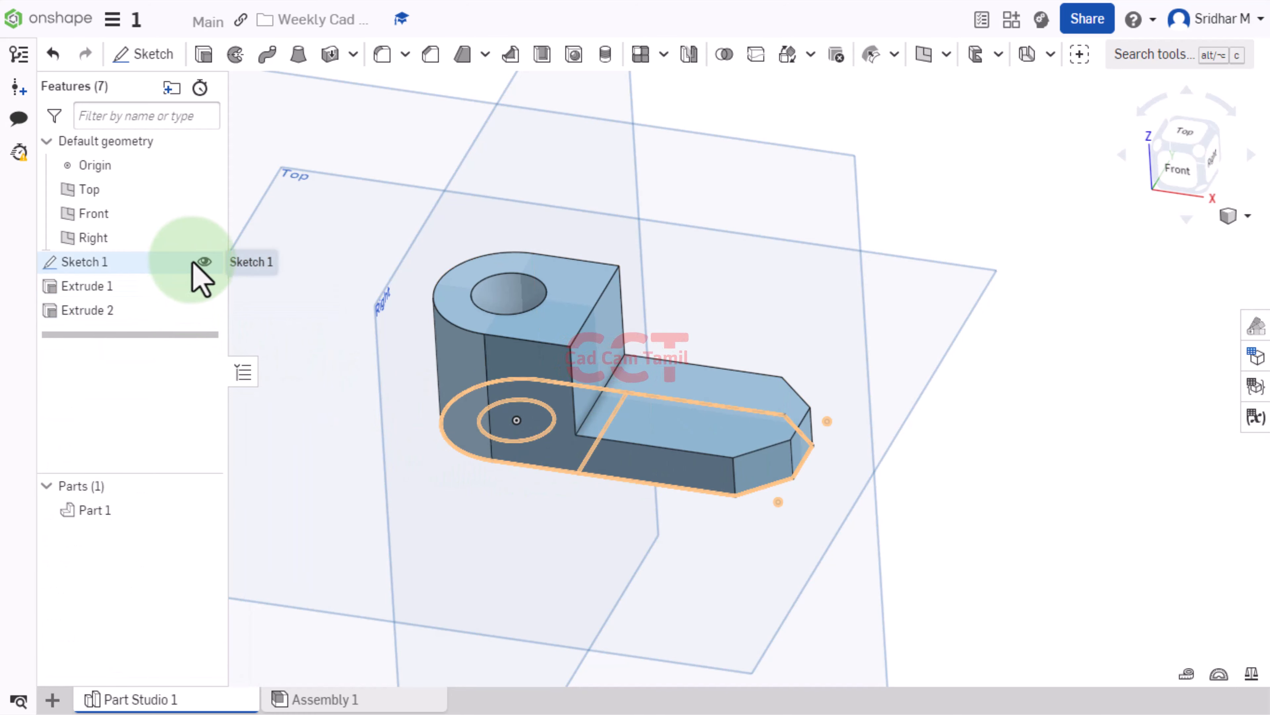
- Hide Sketch 1 so only the solid part and reference planes are displayed
left_click(203, 261)
scroll(1027, 482, "down", 5)
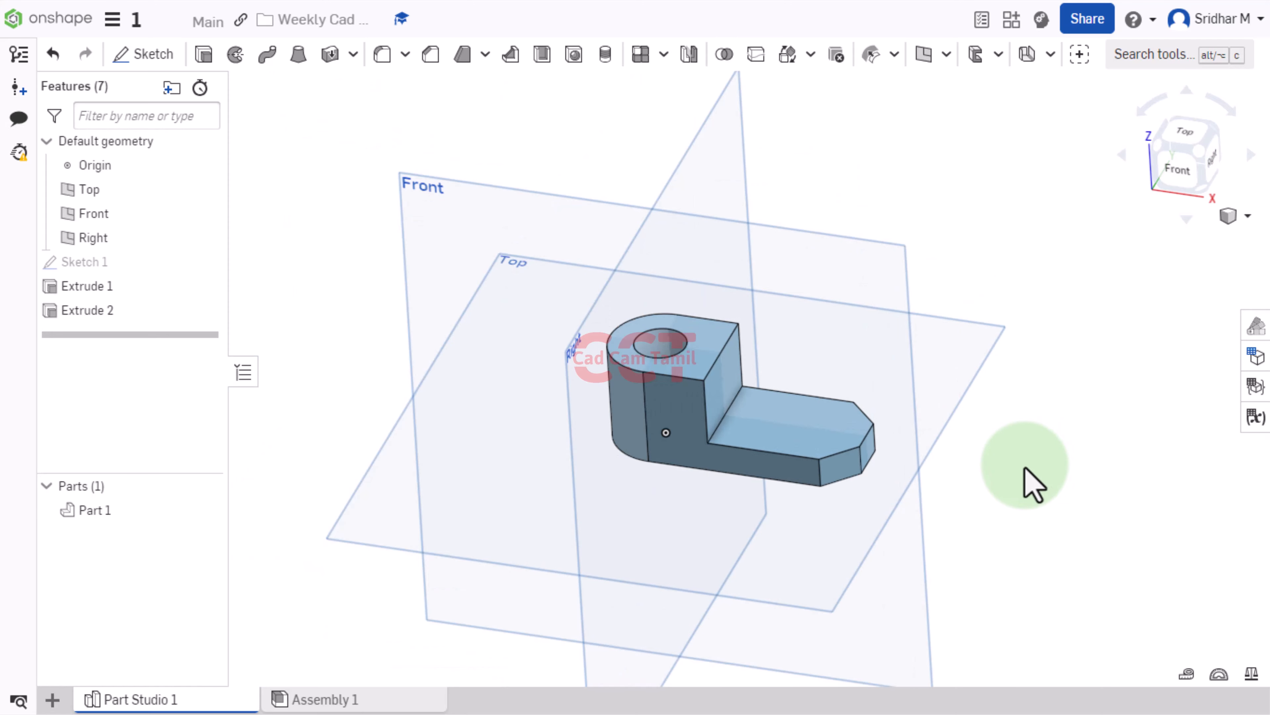
scroll(966, 520, "up", 2)
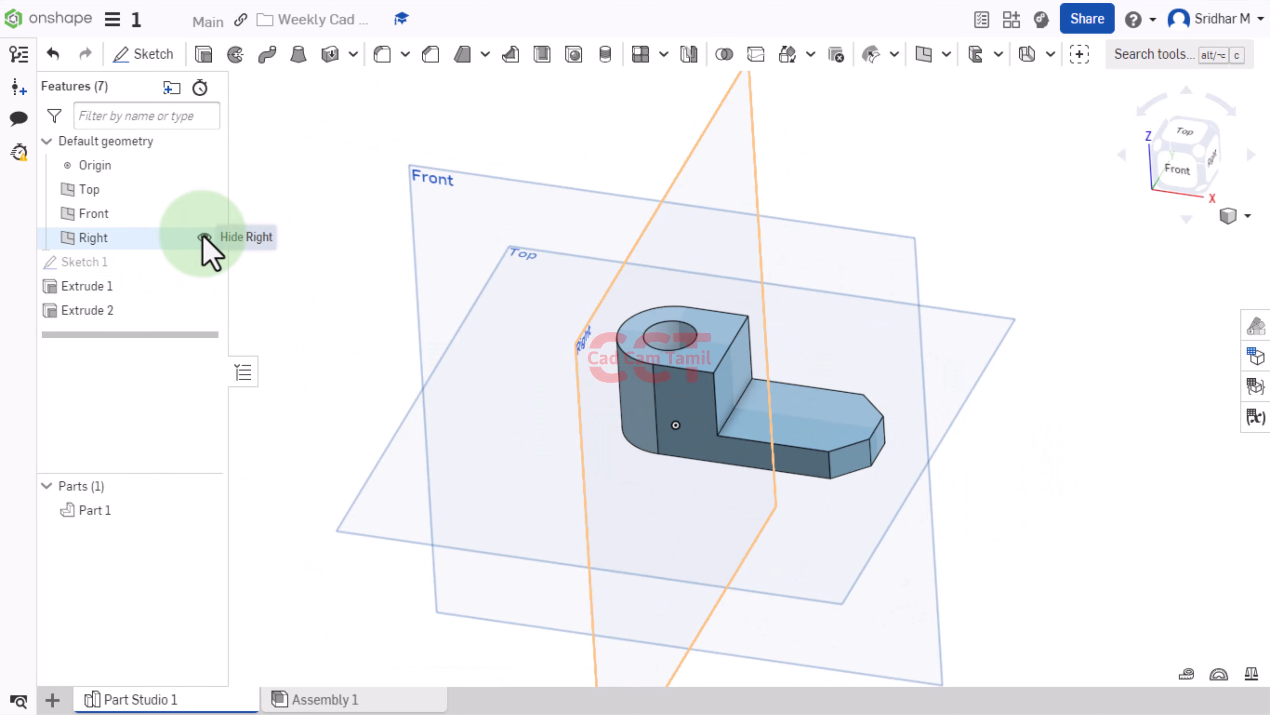
- Hide the Right and Top reference planes, leaving only the Front plane displayed with the part
left_click(204, 237)
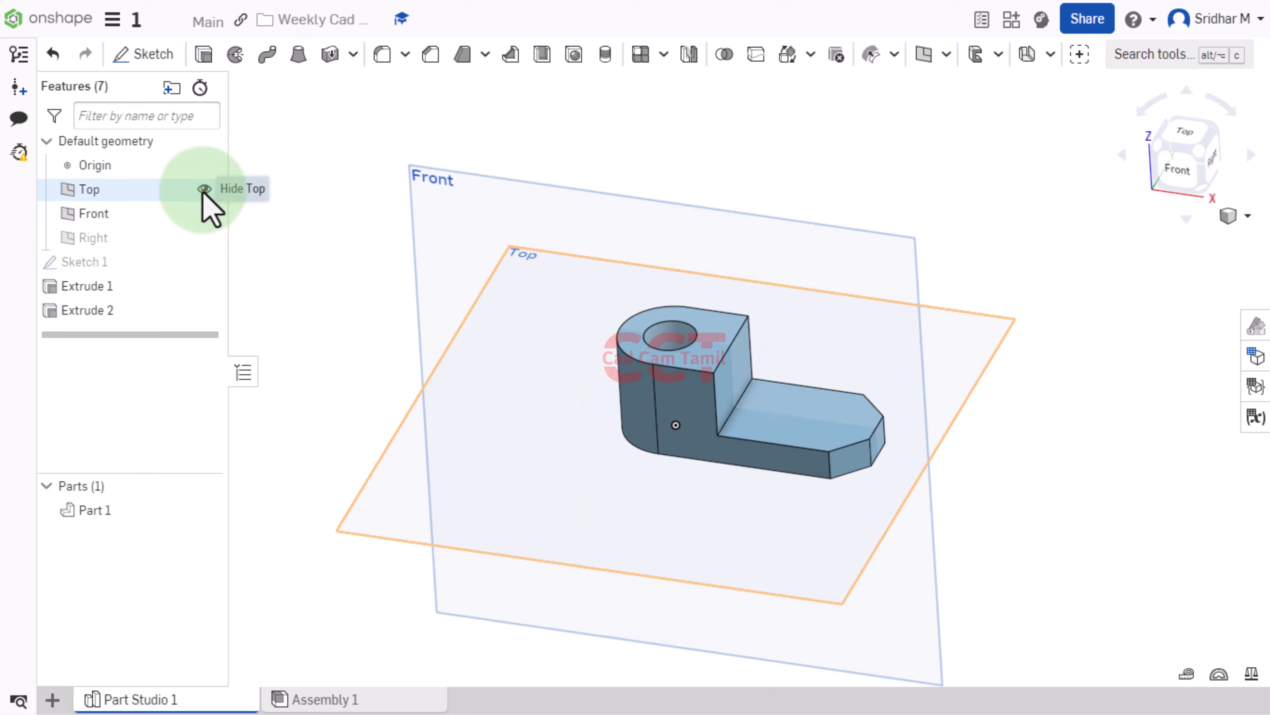
left_click(205, 189)
scroll(312, 382, "down", 2)
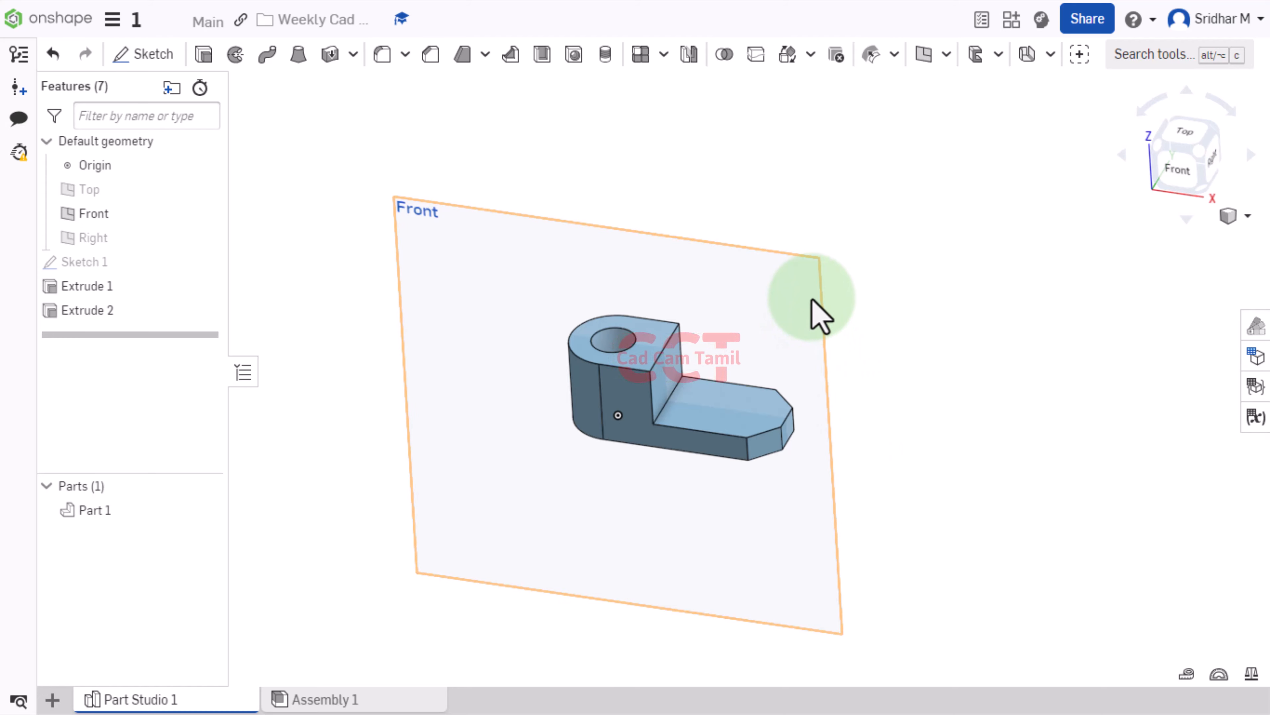
- Start a new sketch on the Front plane and view it normal to the sketch plane
left_click(798, 311)
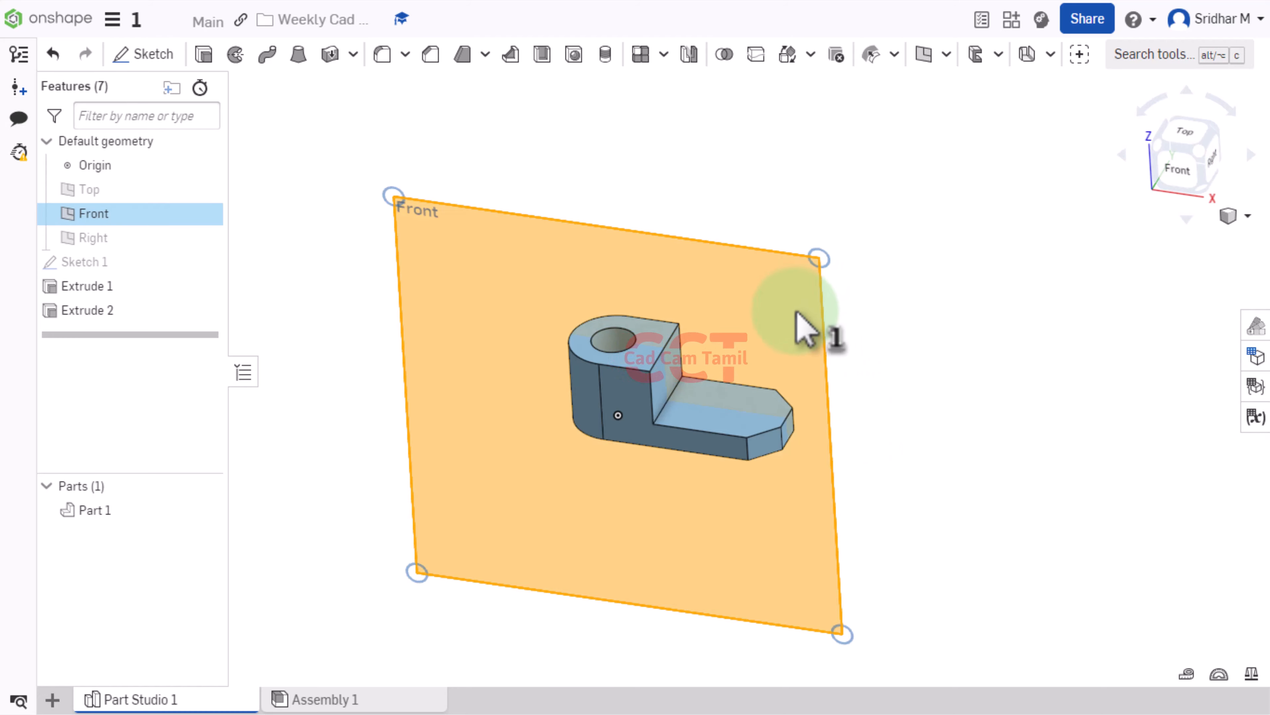
left_click(146, 54)
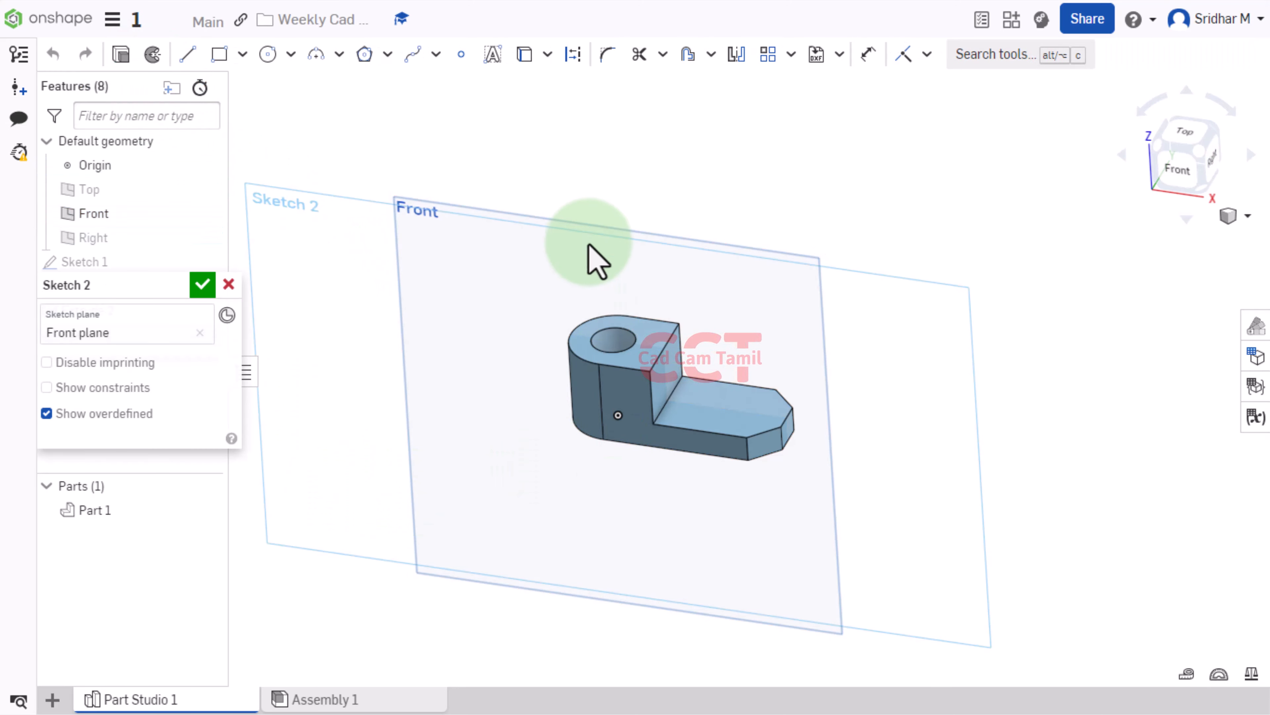
right_click(605, 195)
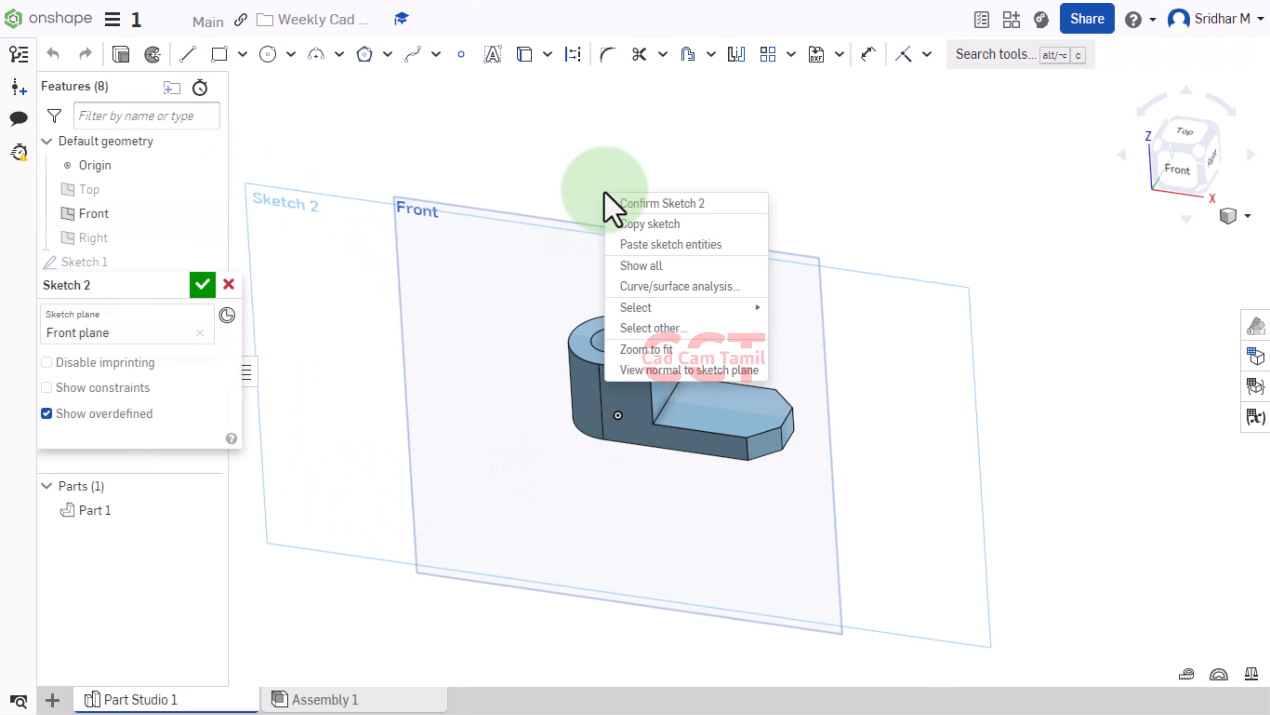
left_click(642, 376)
scroll(412, 533, "down", 3)
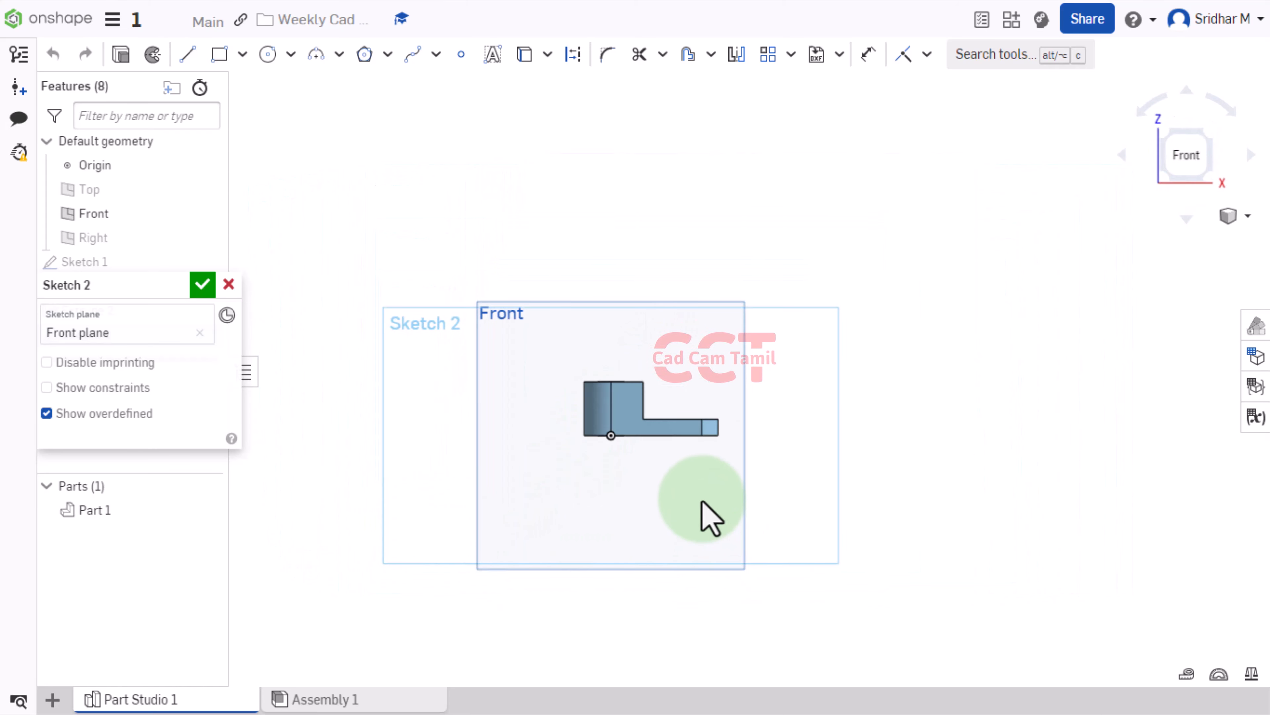
scroll(703, 519, "up", 3)
scroll(616, 485, "up", 2)
scroll(652, 406, "down", 2)
scroll(675, 511, "up", 3)
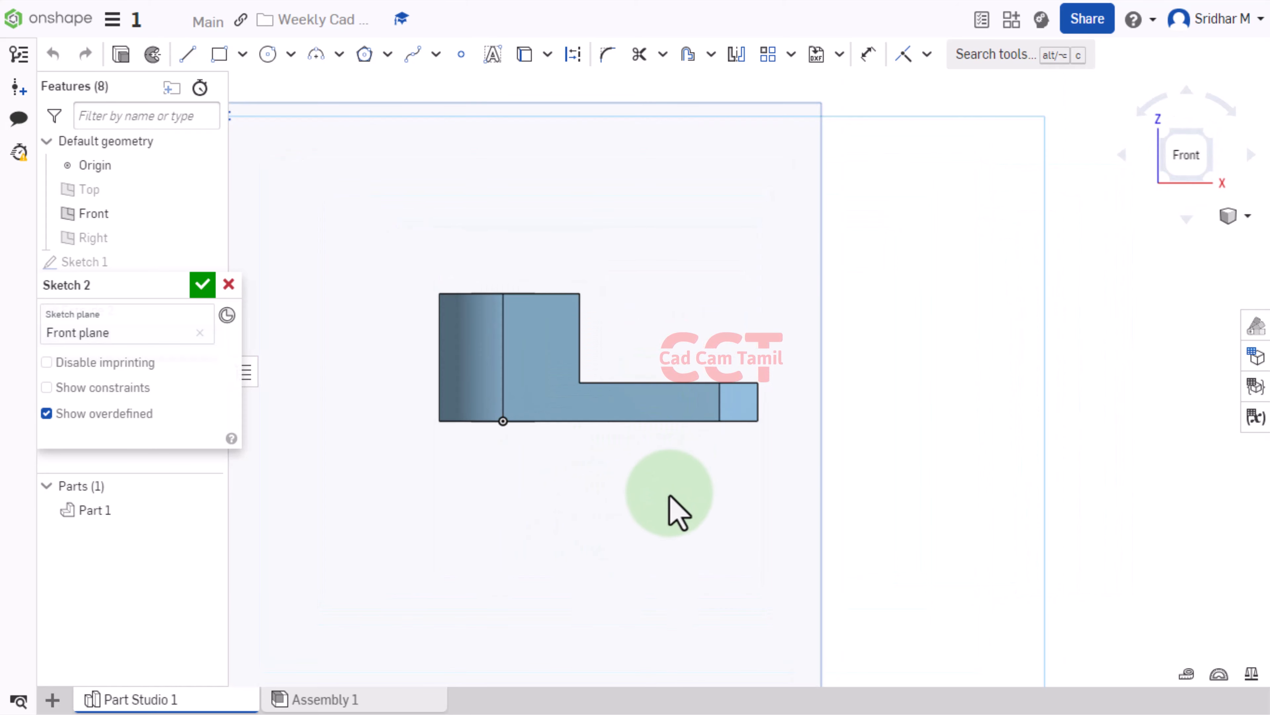
left_click(187, 53)
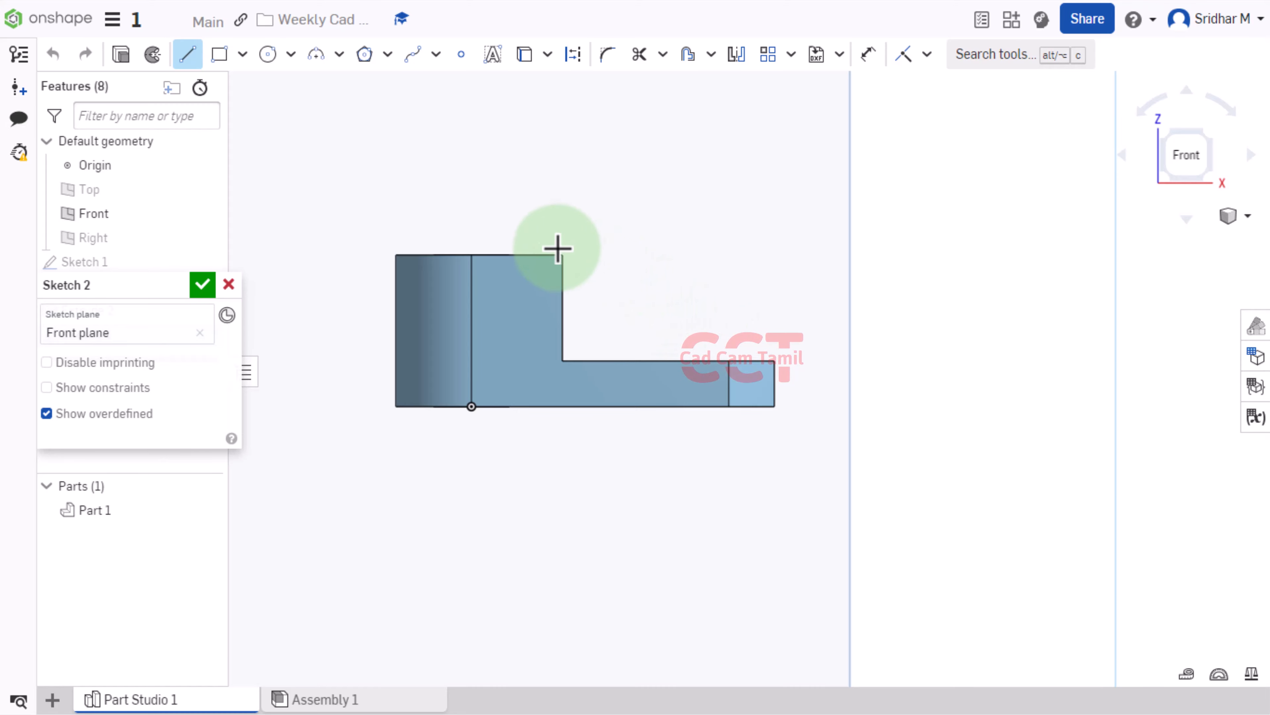
scroll(710, 316, "up", 2)
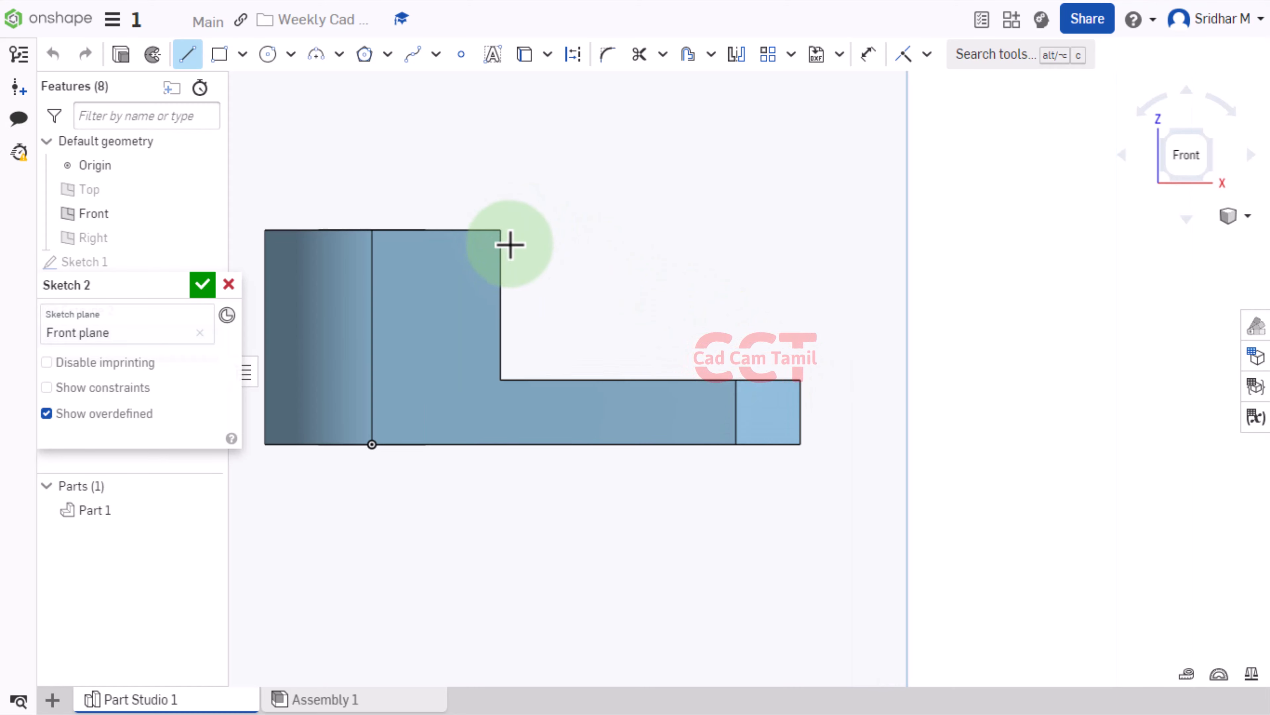
key("Escape")
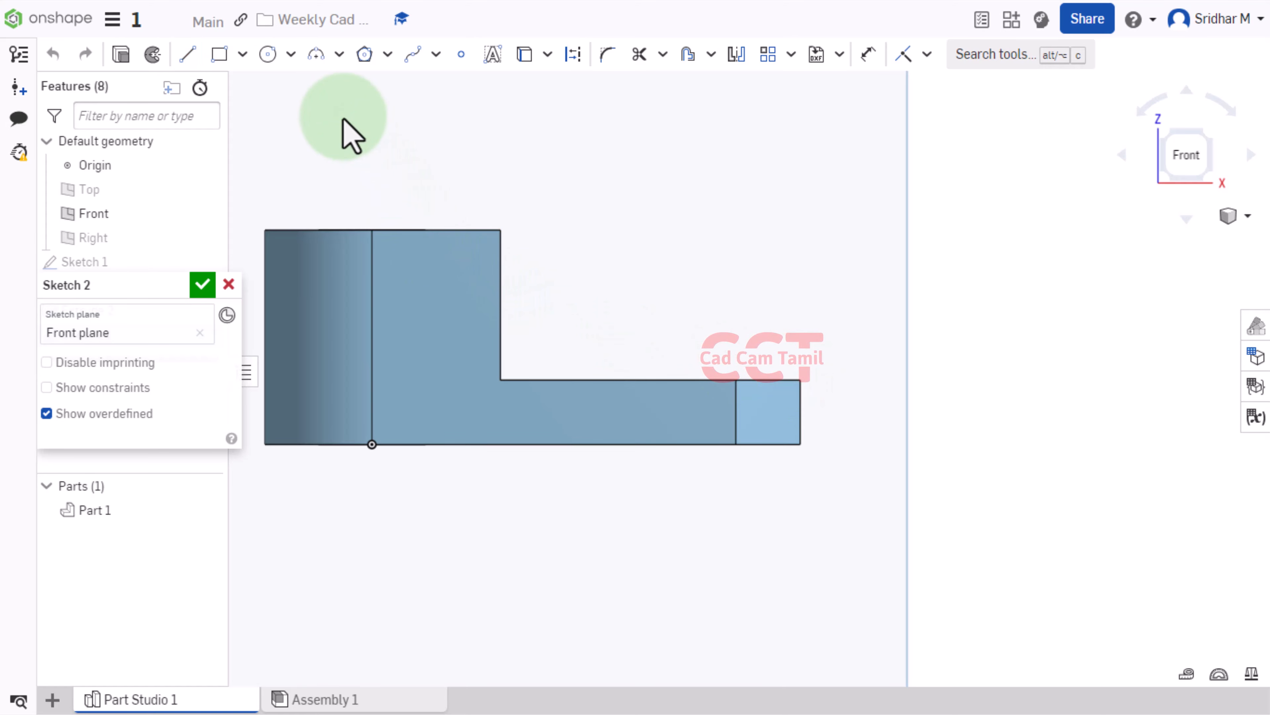
- Project the raised block's vertical step edge and the low base's far end edge into the sketch
left_click(524, 54)
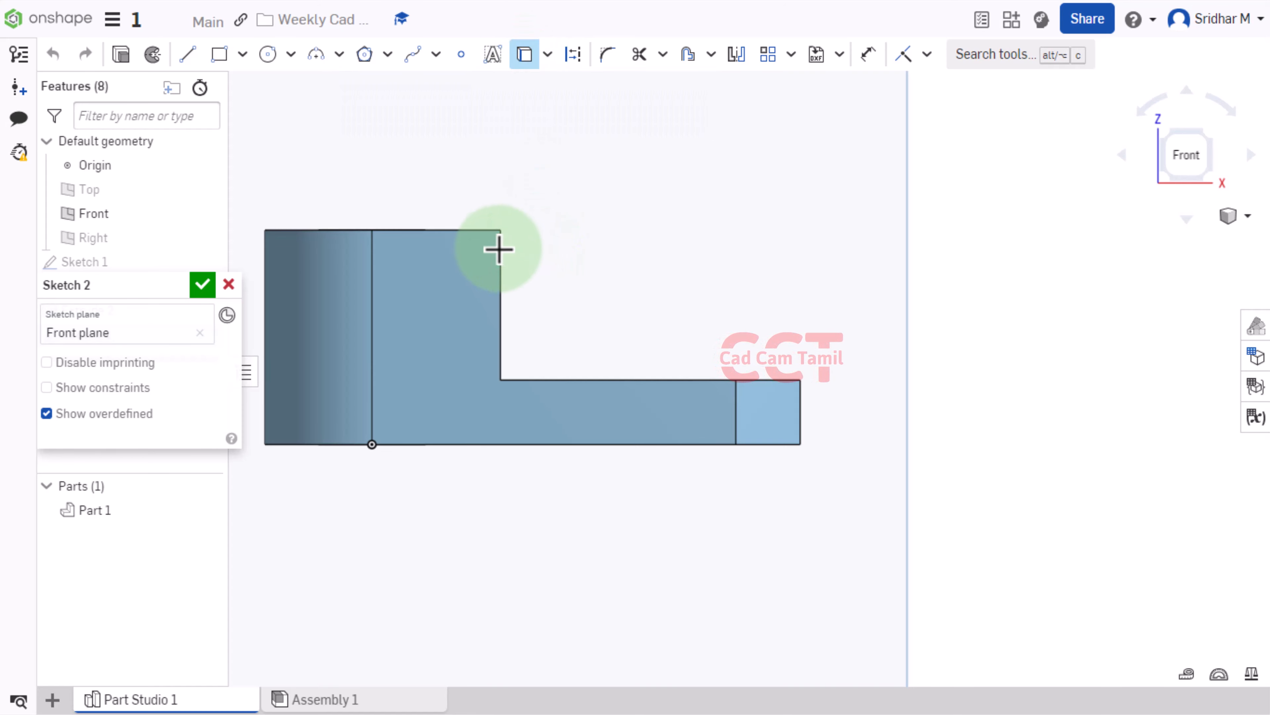
left_click(499, 247)
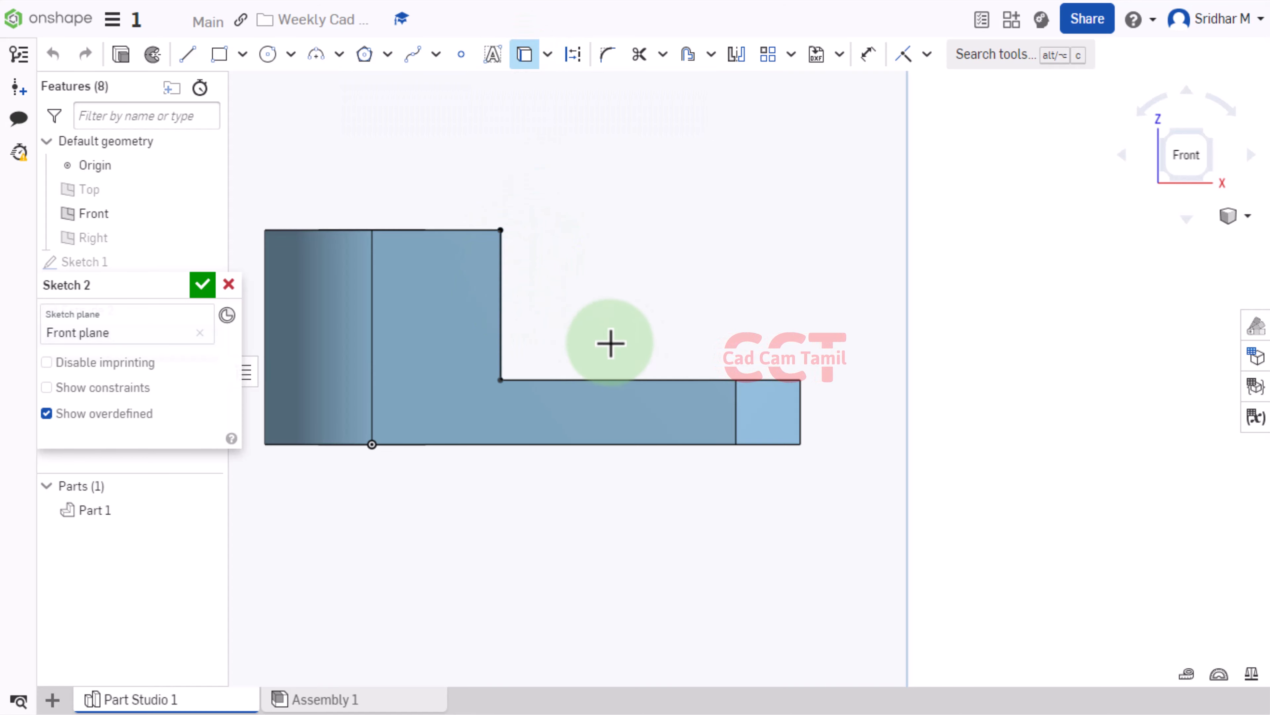
left_click(800, 401)
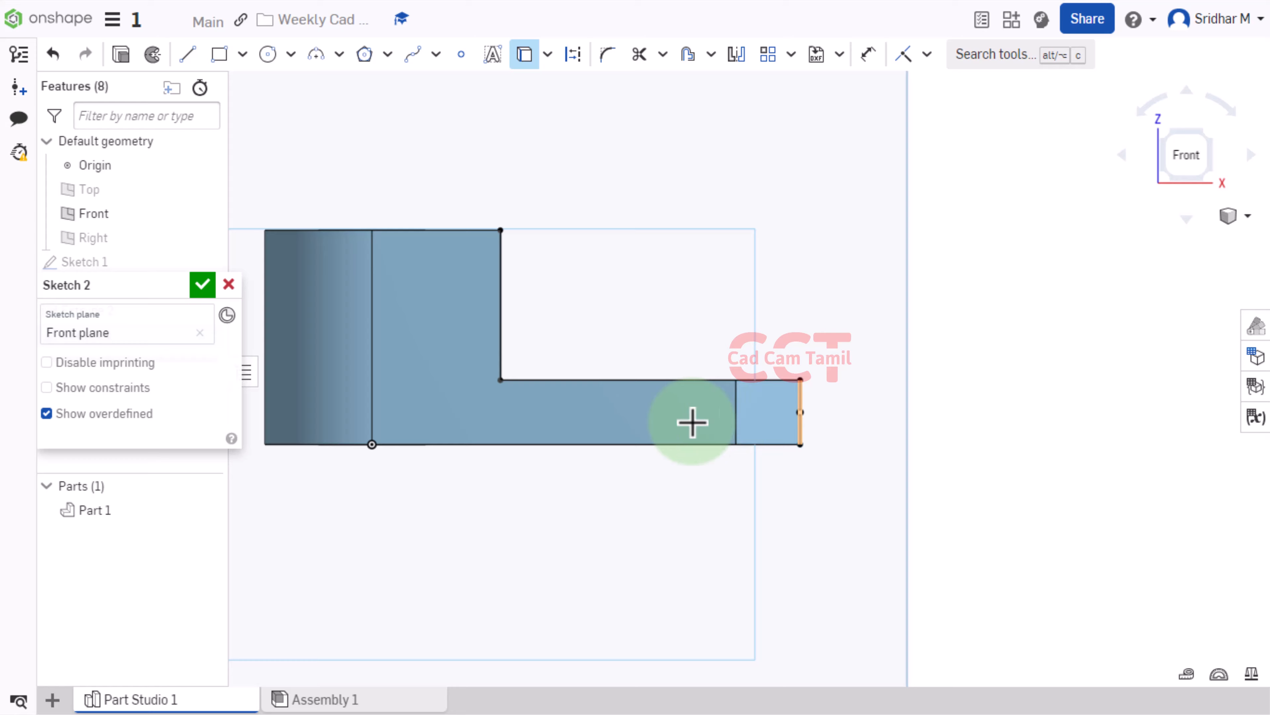
- Draw a diagonal line from the block's upper corner to the base's far upper corner, and a horizontal line back to the step's inner corner
left_click(188, 58)
left_click_drag(499, 233, 801, 380)
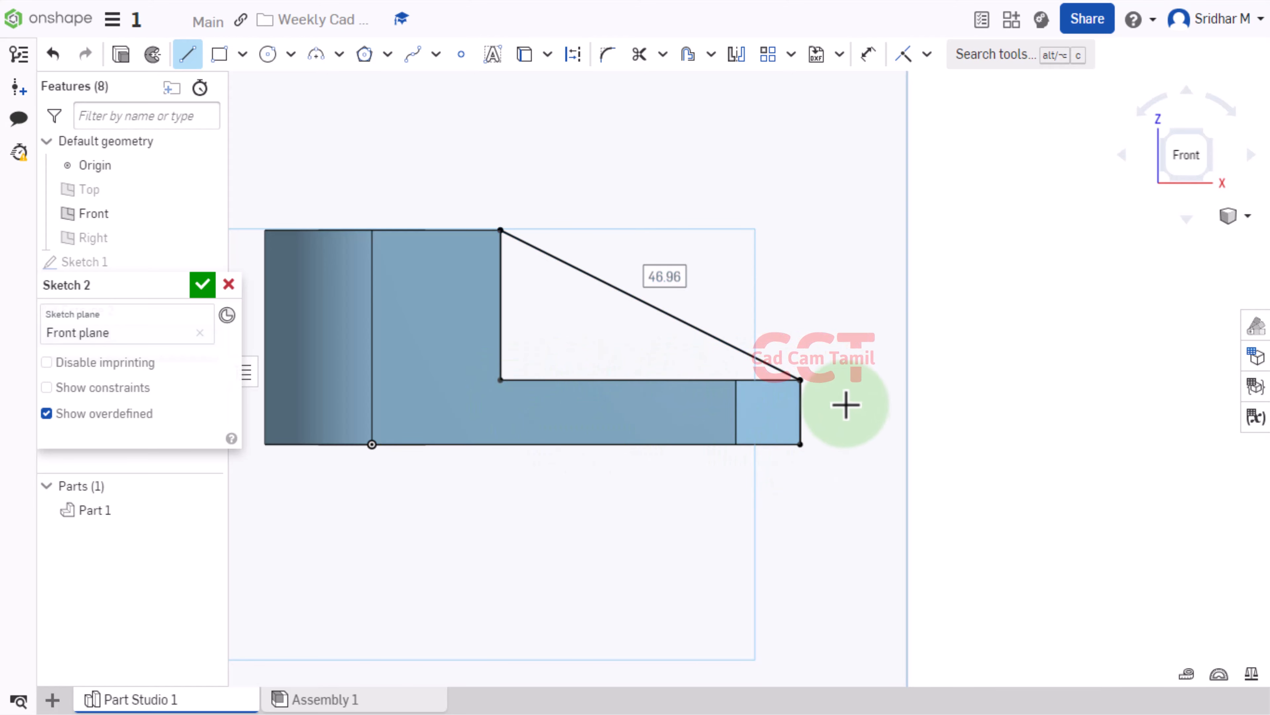
left_click_drag(799, 378, 501, 380)
key("Escape")
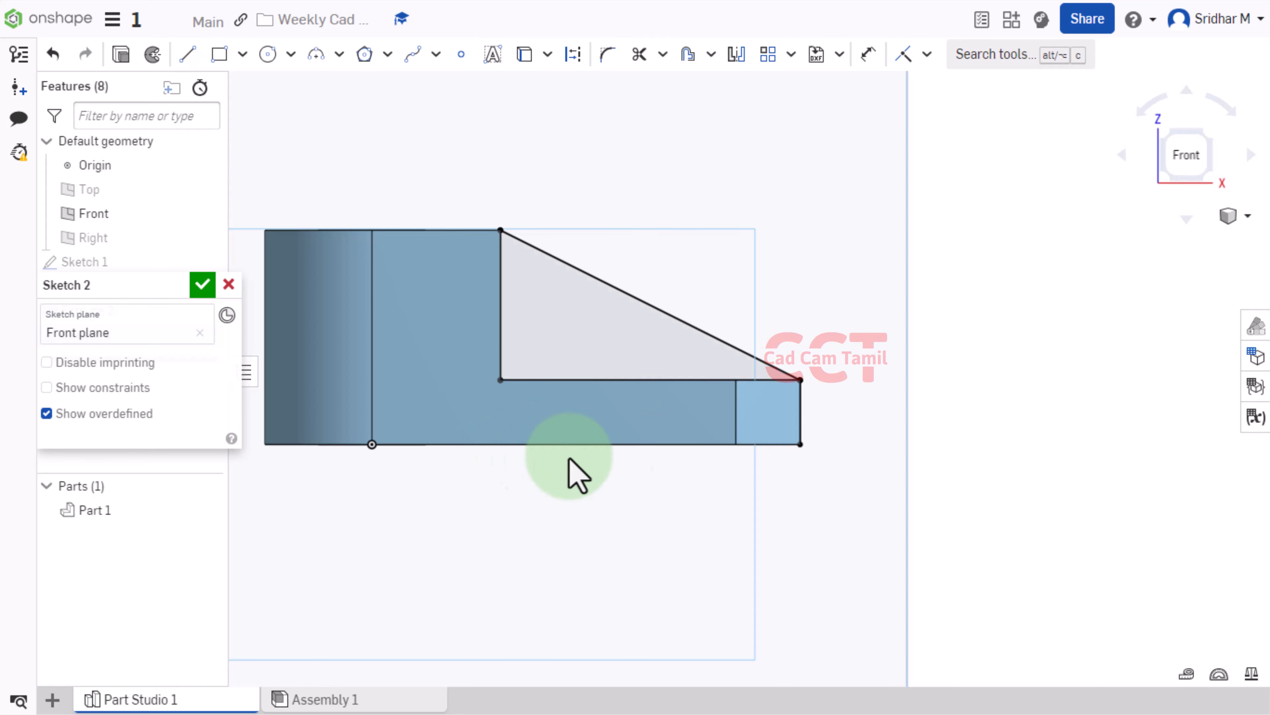
- Delete the projected vertical edge at the base's far end and finish the triangular sketch
left_click(800, 429)
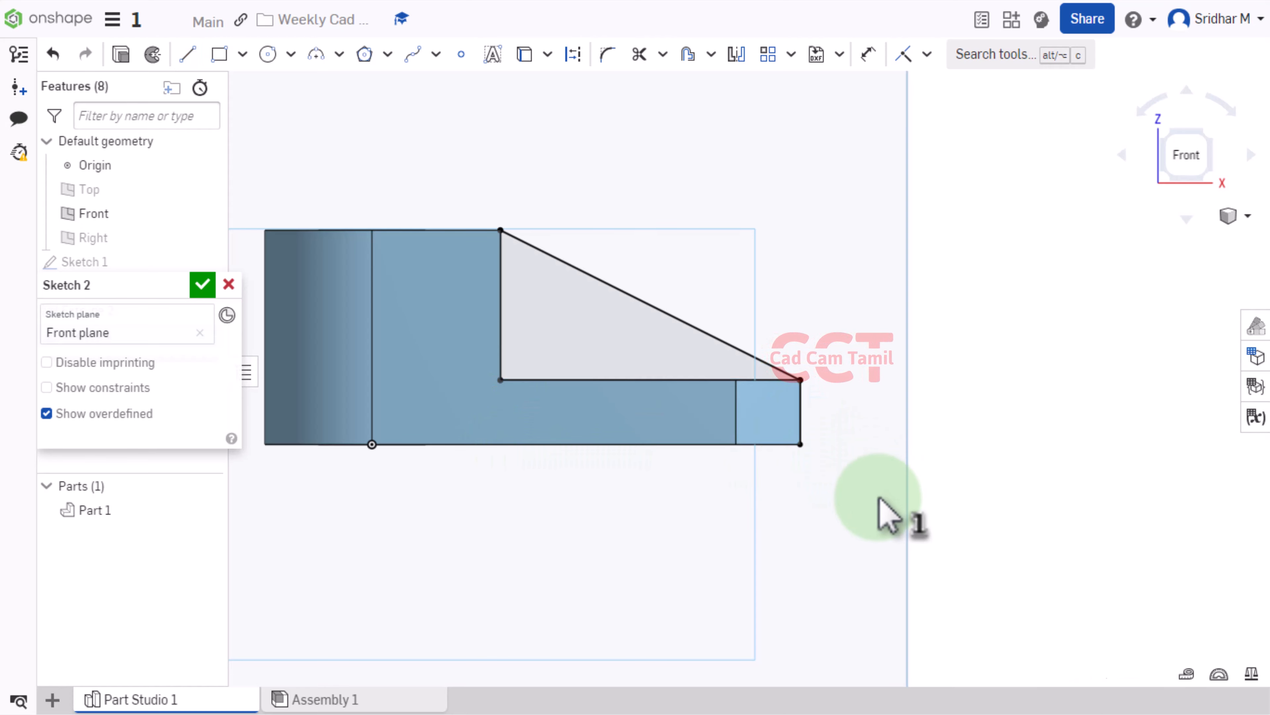
scroll(839, 443, "down", 1)
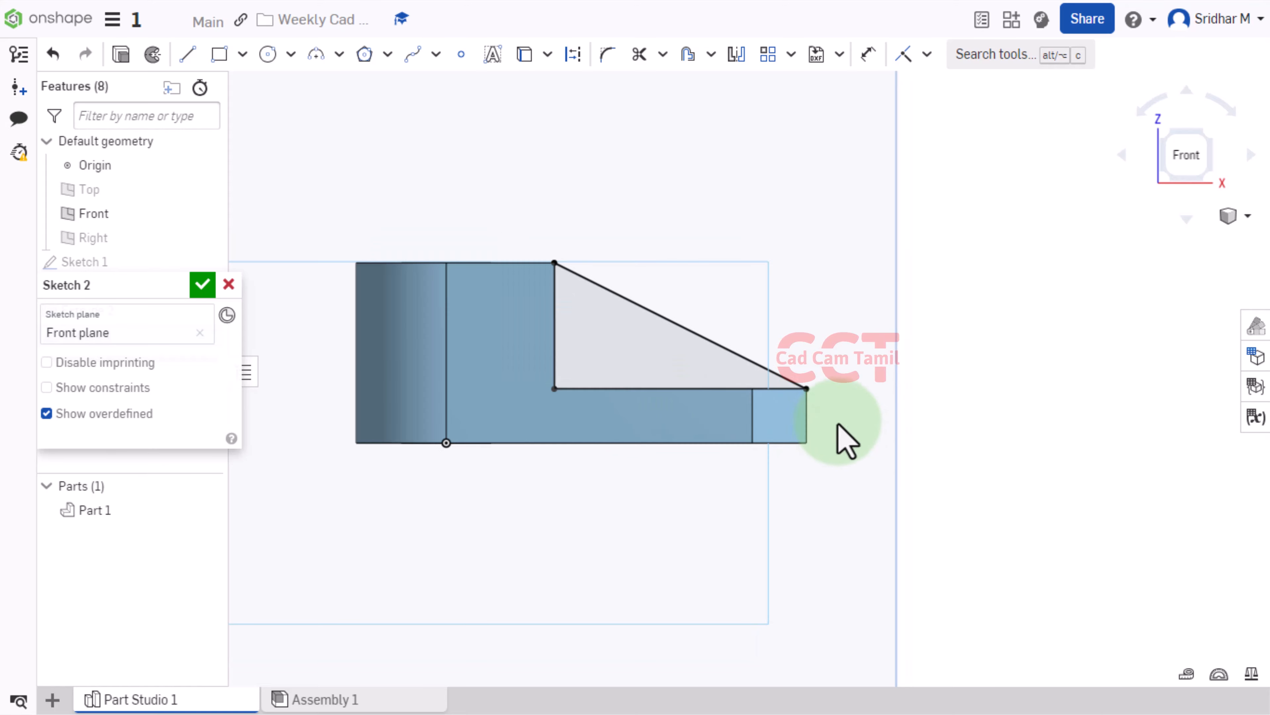
right_click_drag(871, 399, 824, 426)
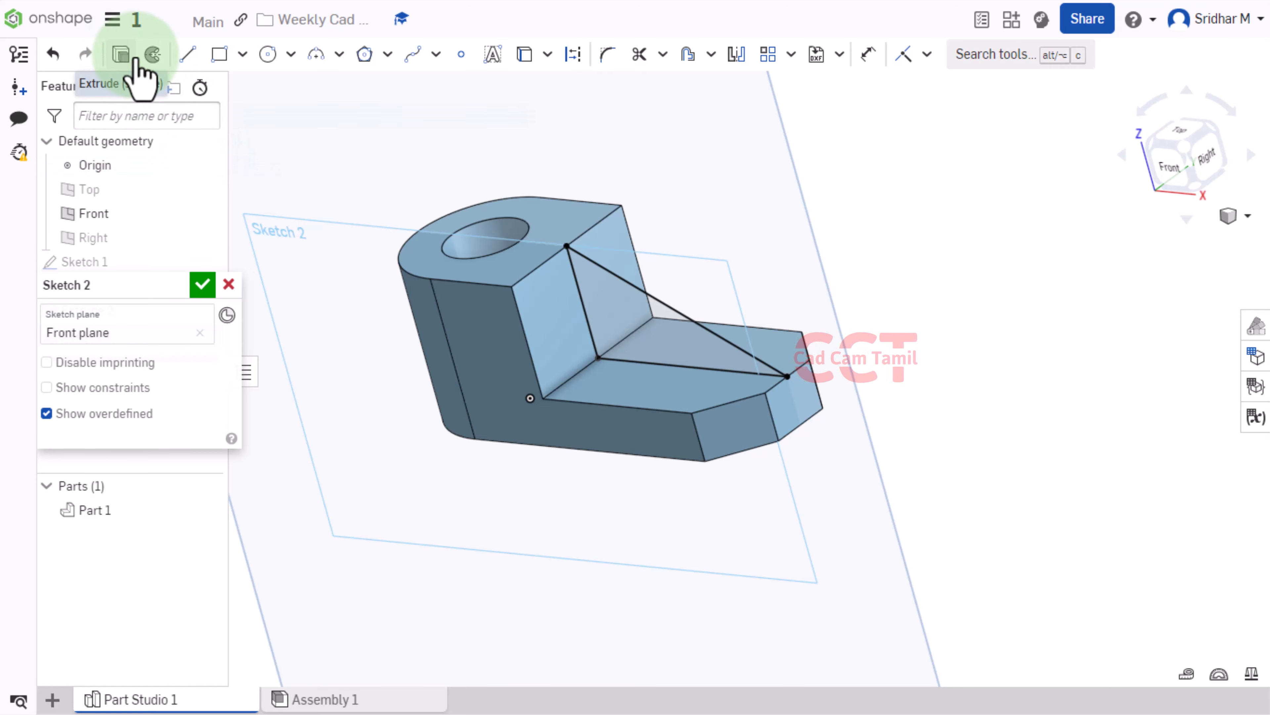
left_click(204, 287)
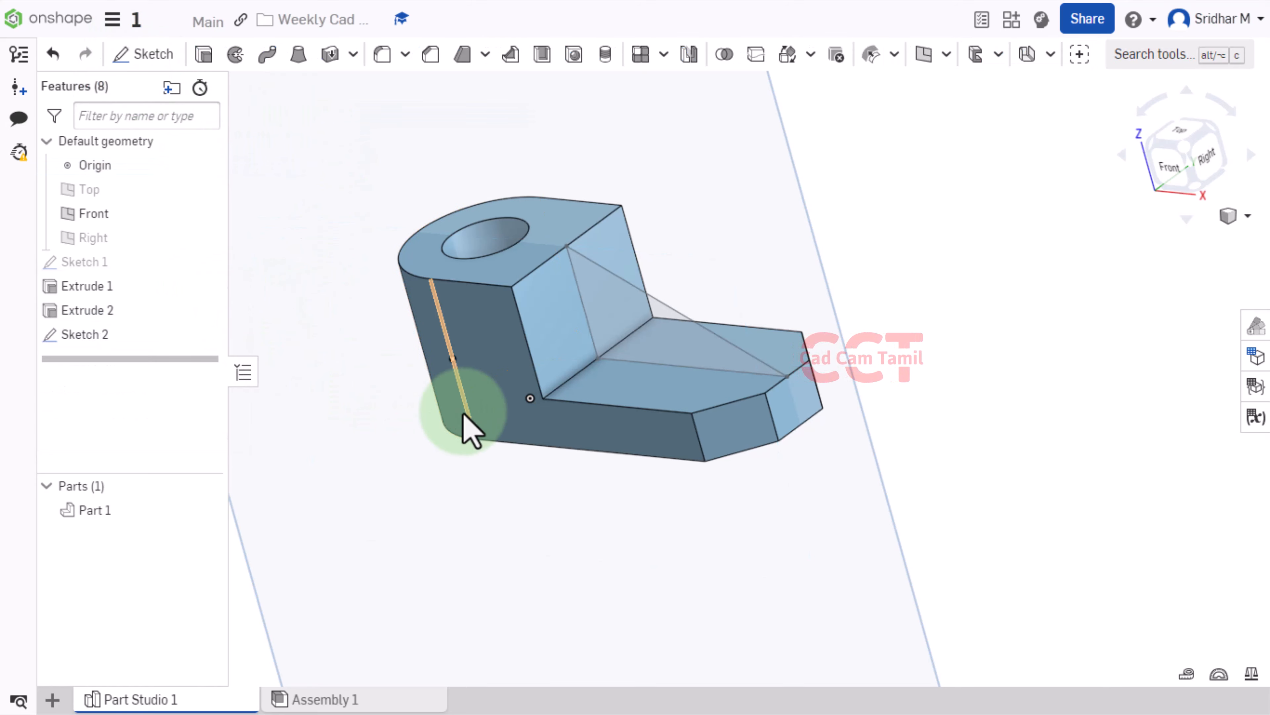
- Create a rib from the sketch's diagonal line, parallel to the sketch plane, with a thickness of 7 mm
scroll(637, 378, "up", 2)
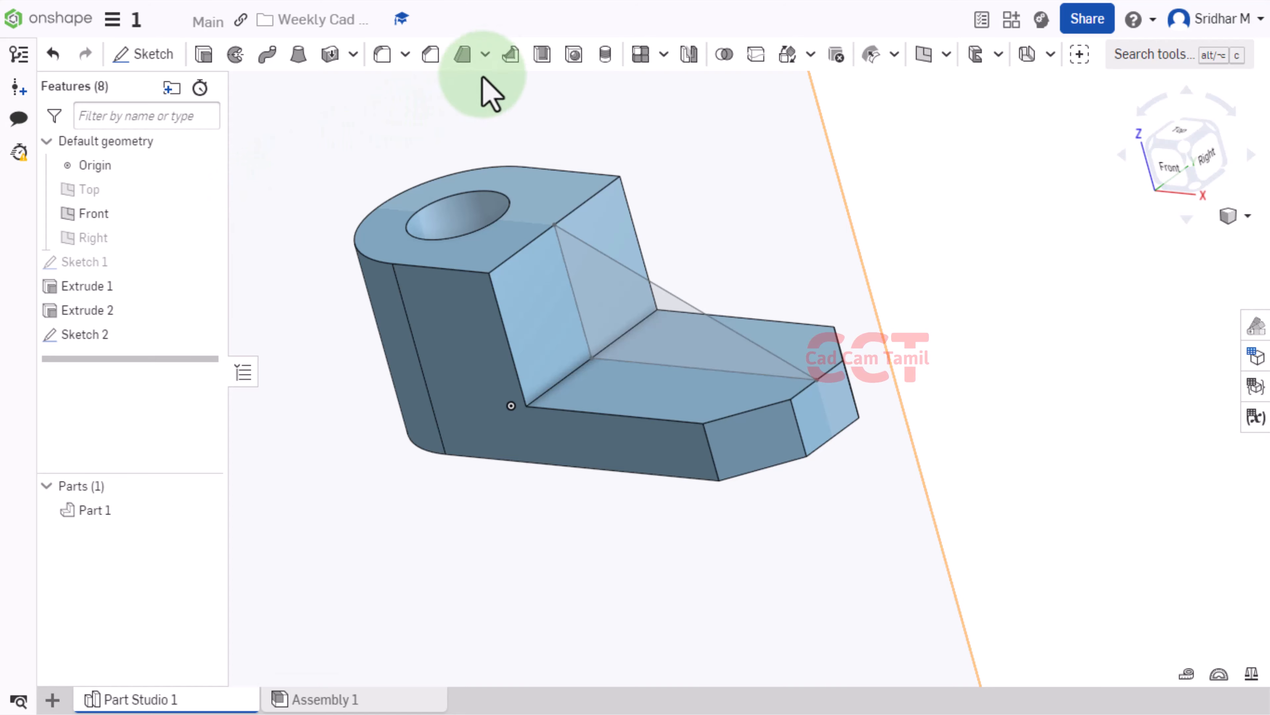
left_click(511, 54)
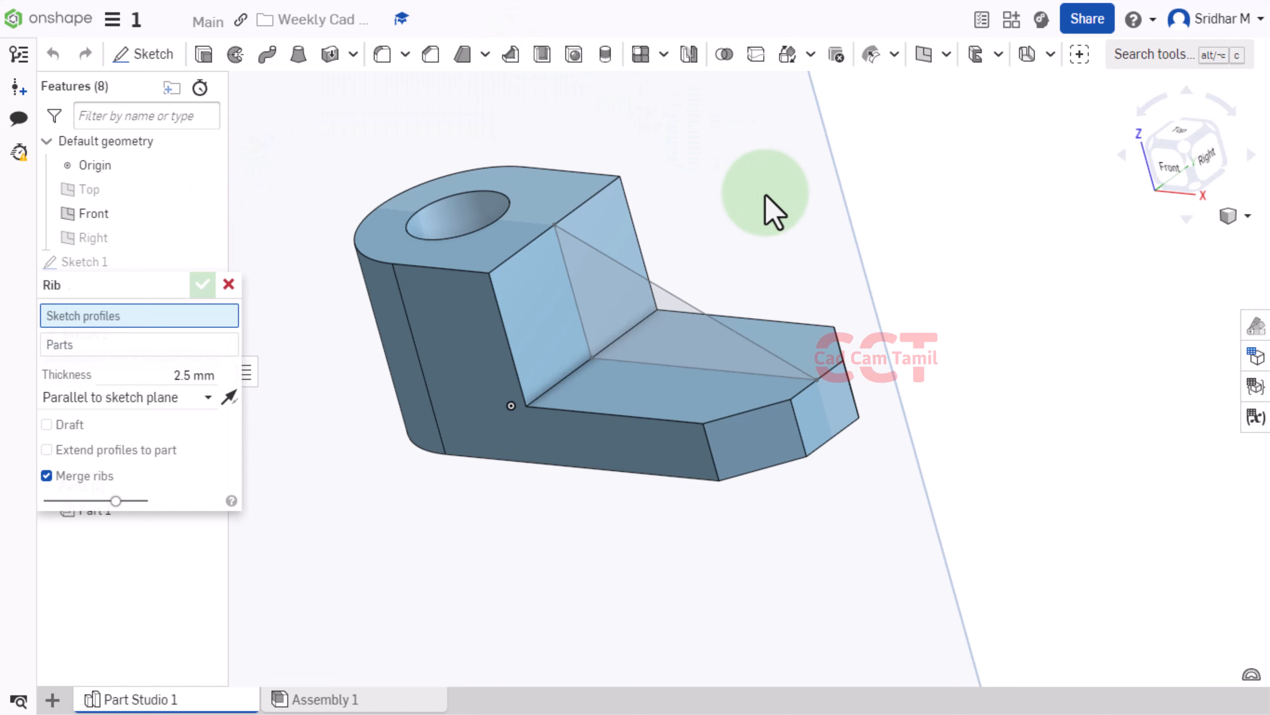
left_click(654, 289)
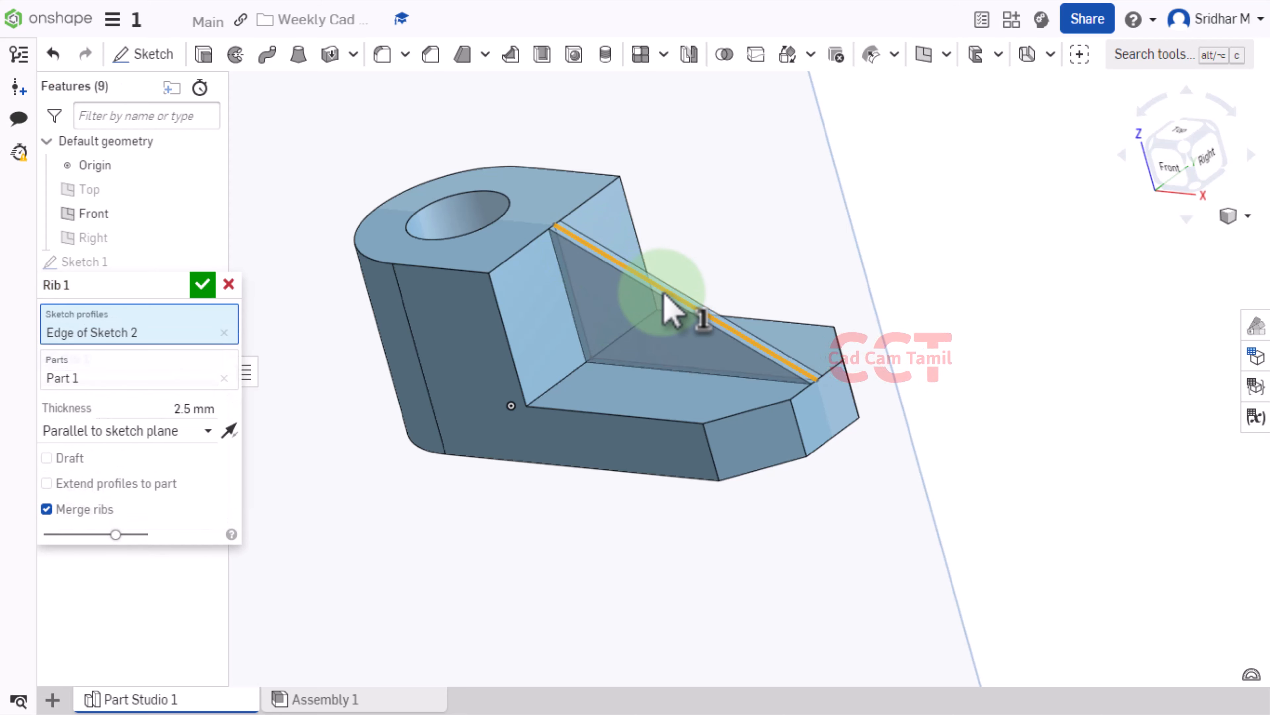
left_click(188, 408)
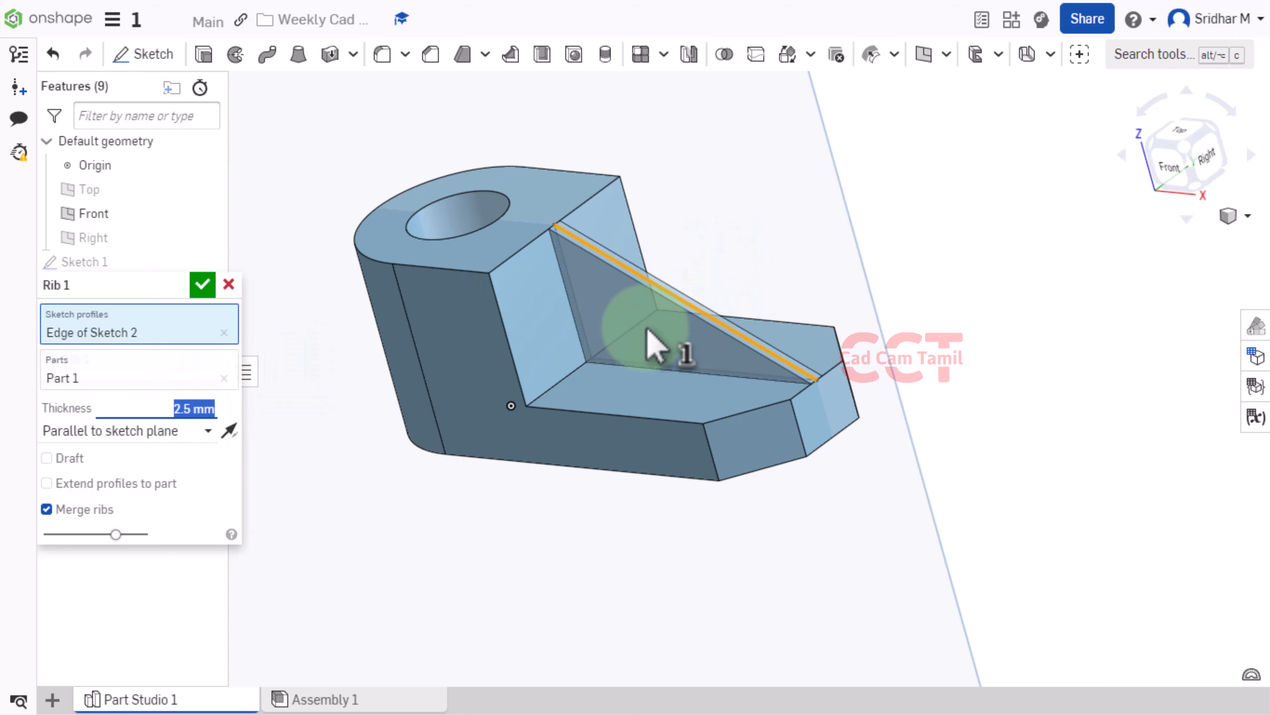
key("alt+Tab")
key("alt+Tab")
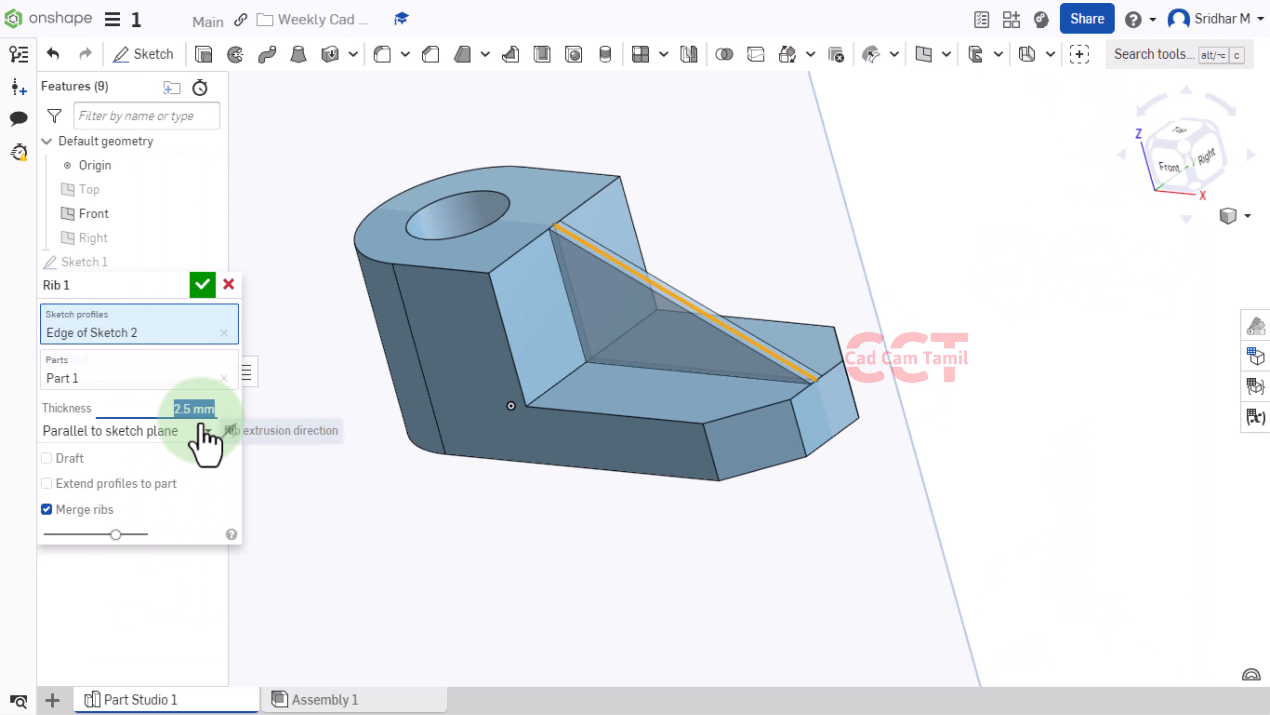
type("7")
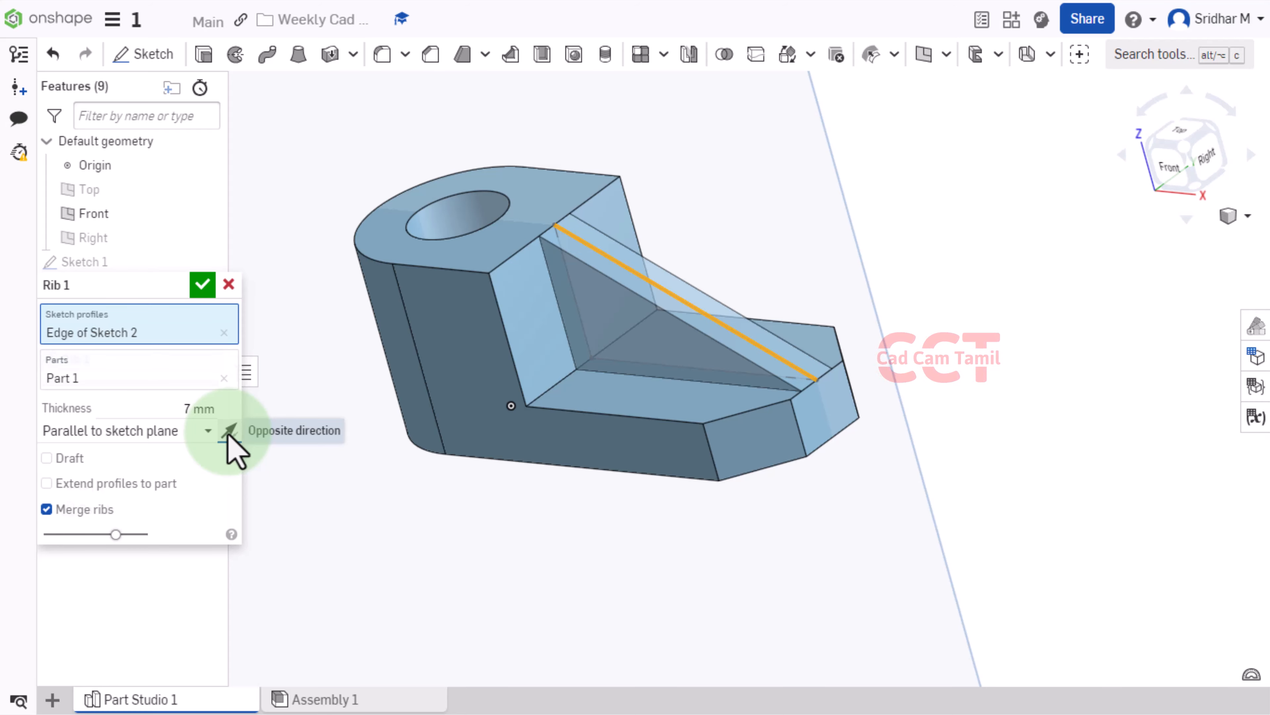
- Try the rib normal to the sketch plane in both directions, and return it to parallel to the sketch plane
left_click(151, 431)
left_click(116, 473)
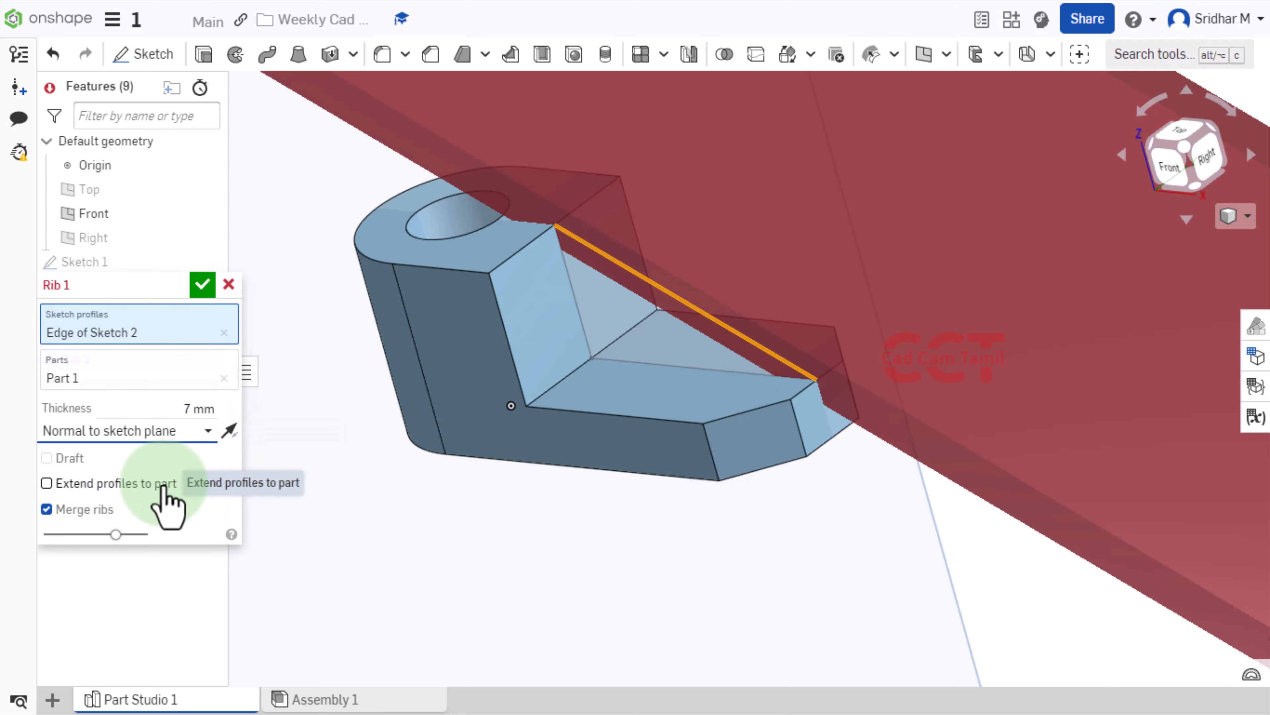
left_click(229, 429)
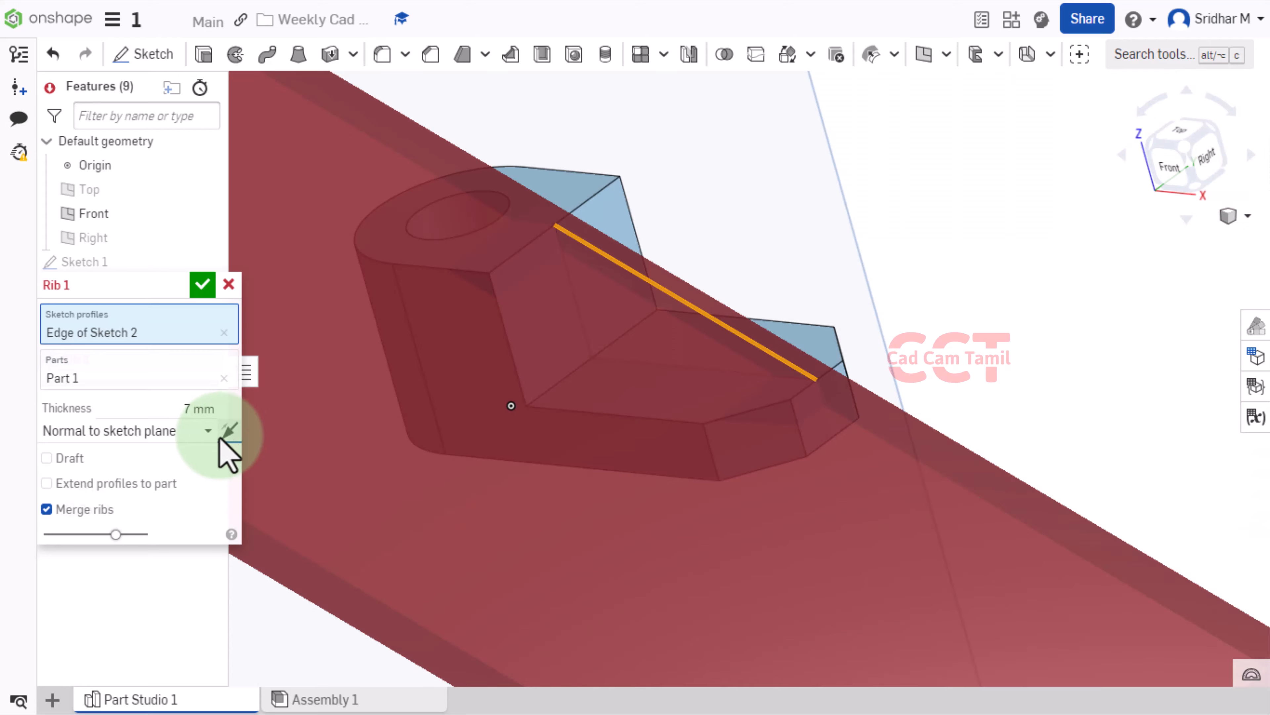
left_click(229, 433)
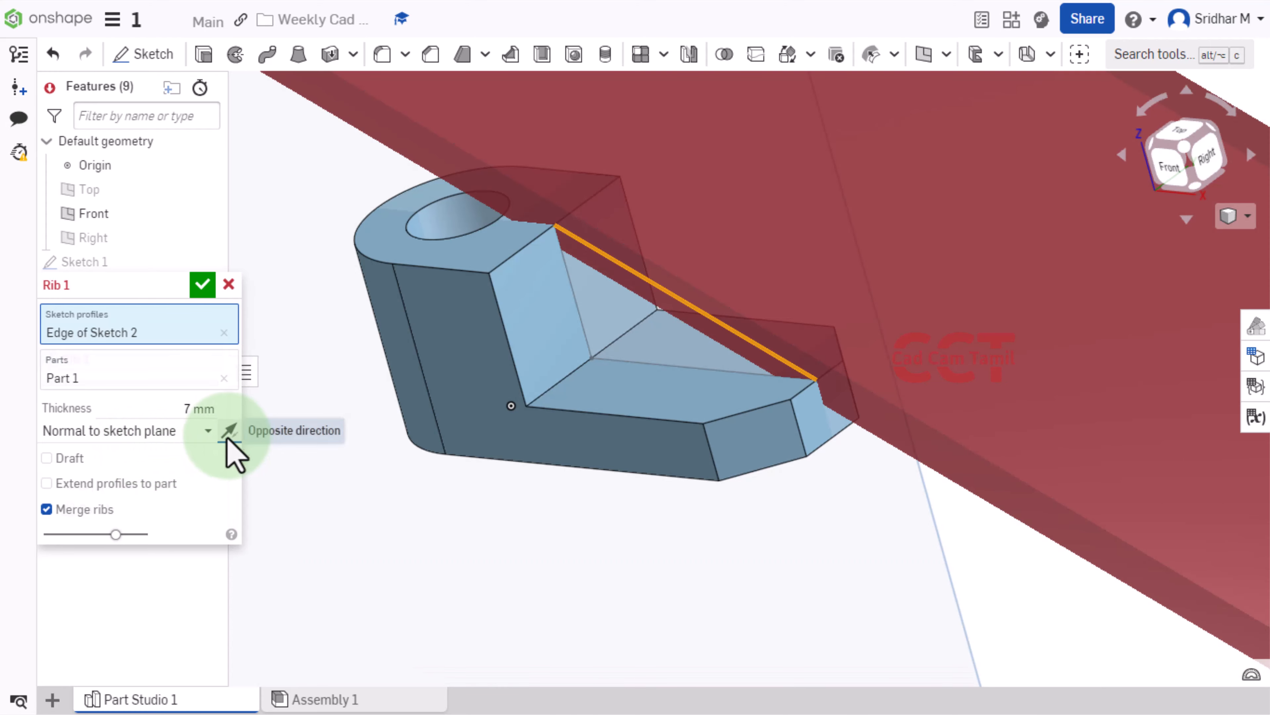
left_click(203, 433)
left_click(120, 458)
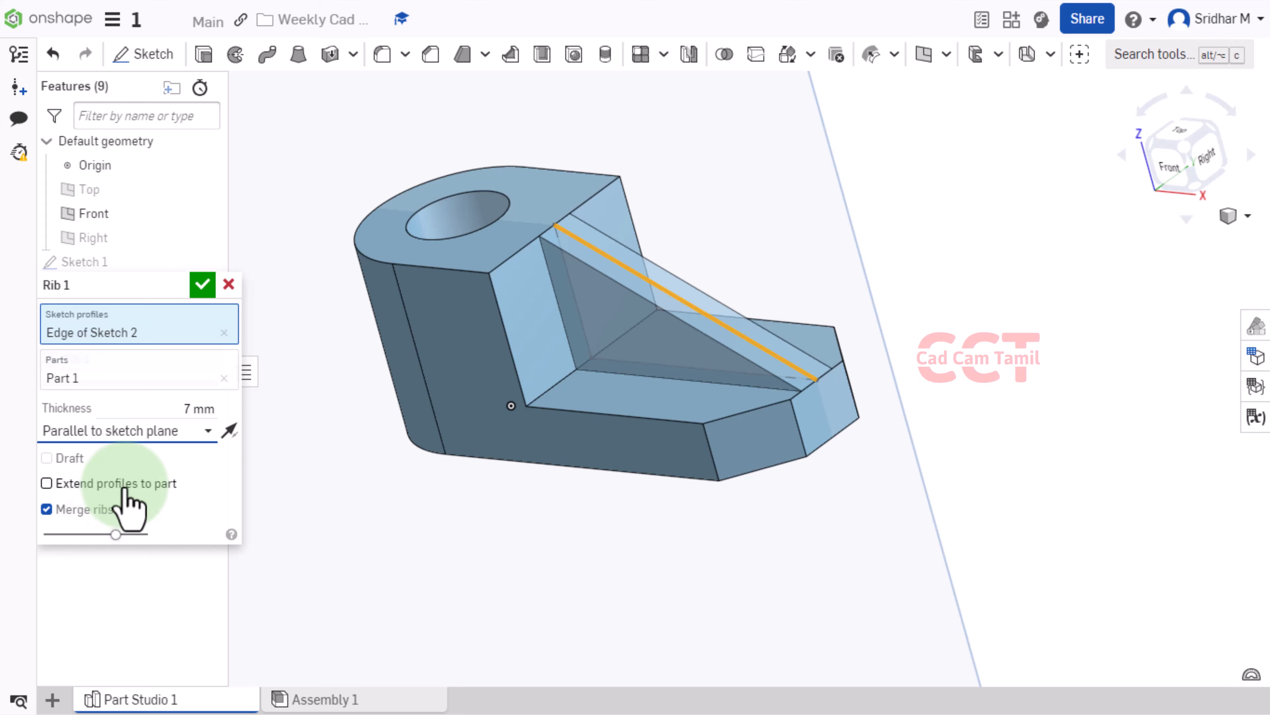
- Confirm the rib and hide the Front plane
scroll(582, 469, "down", 1)
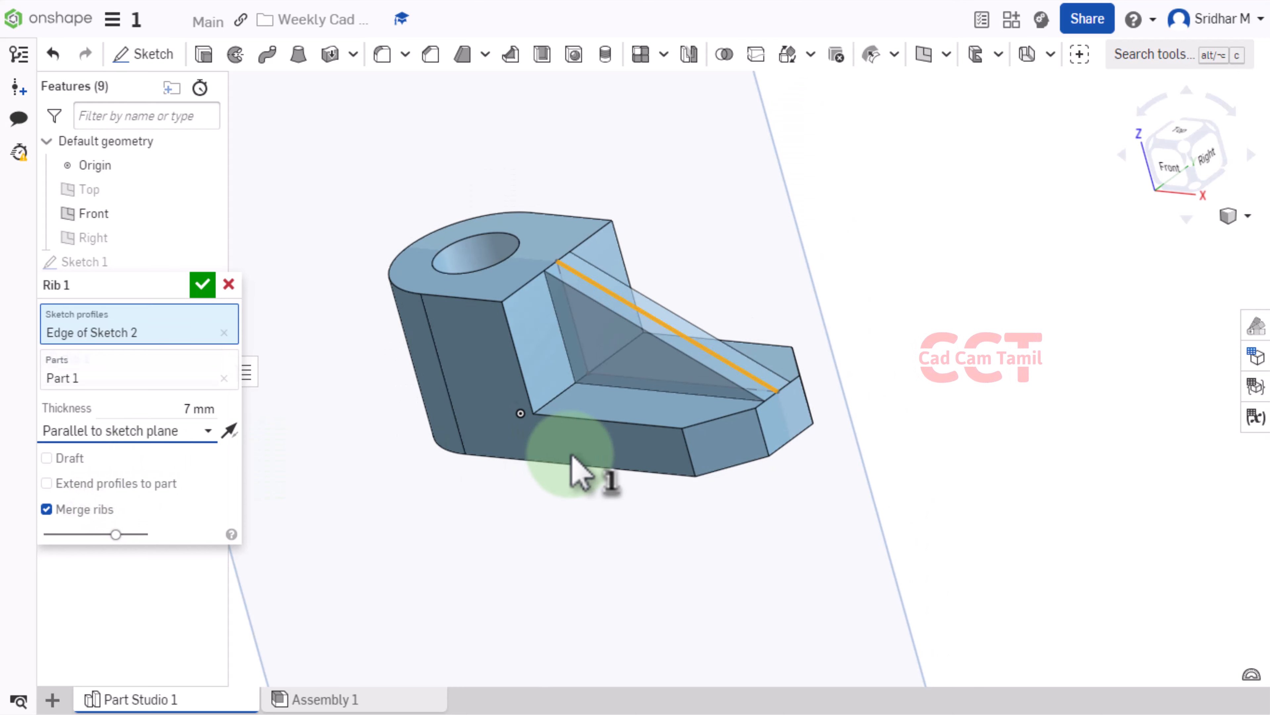
left_click(196, 281)
scroll(695, 358, "down", 3)
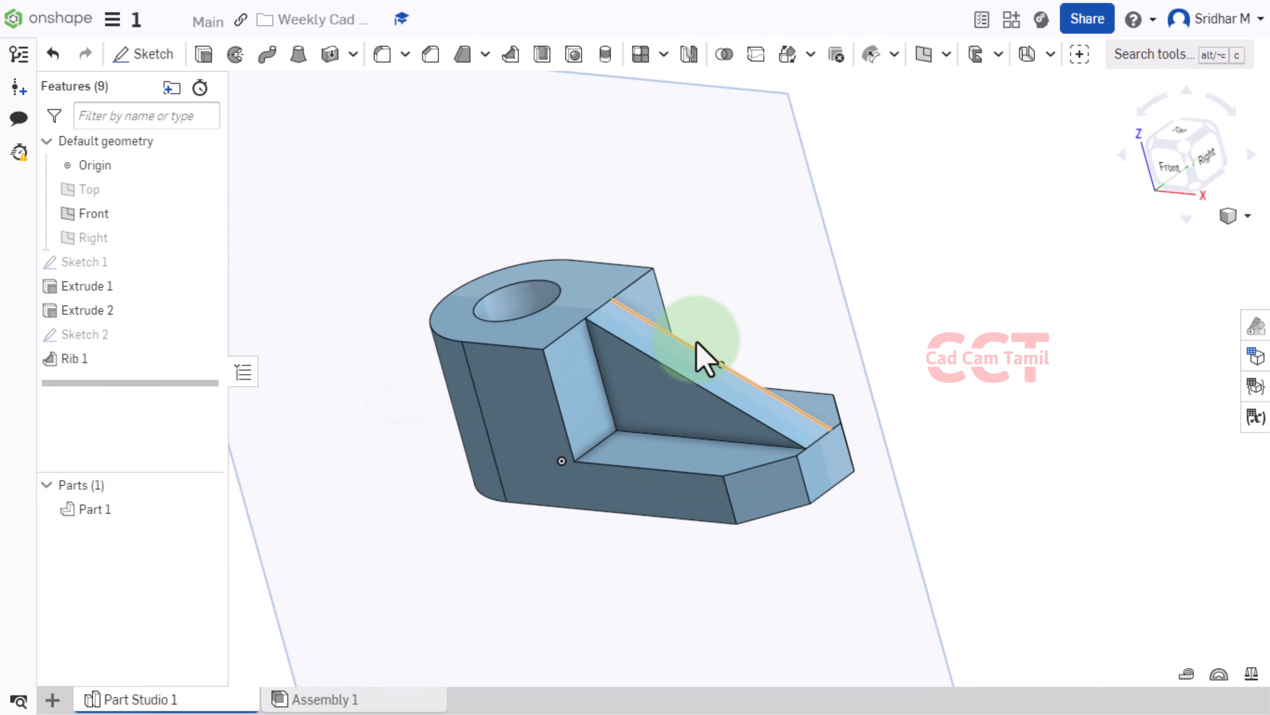
scroll(663, 353, "down", 1)
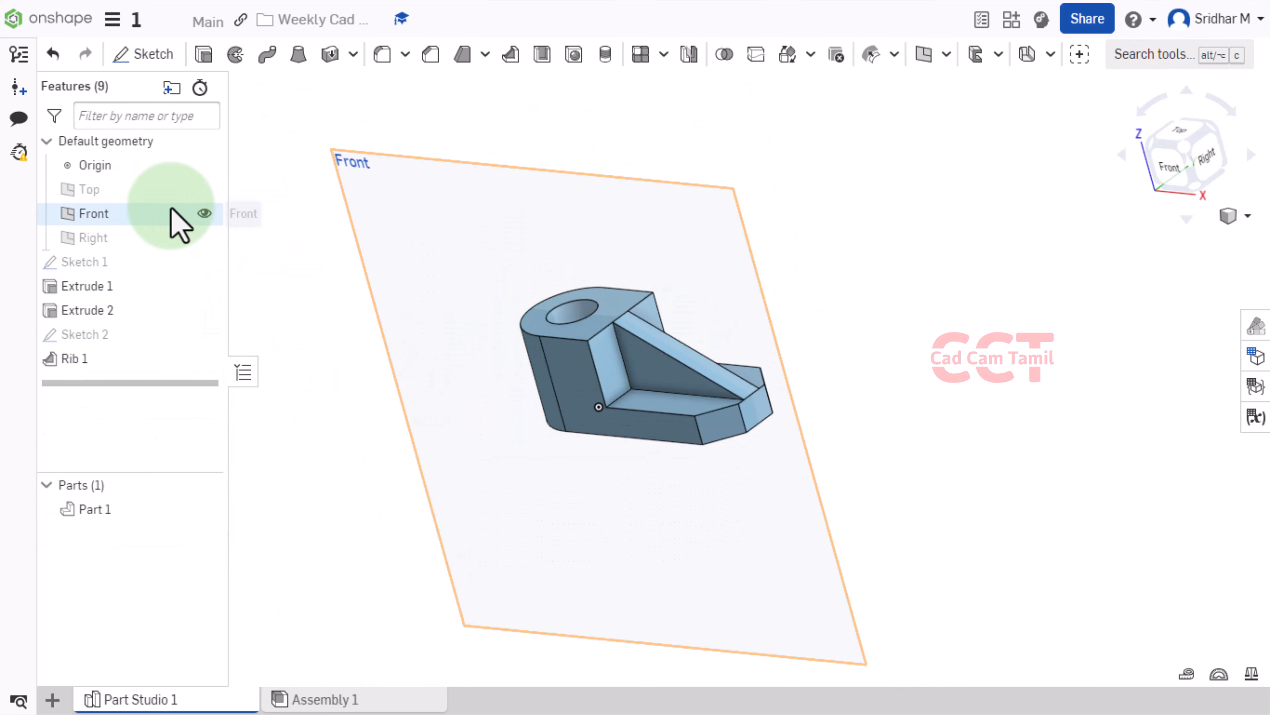
left_click(204, 213)
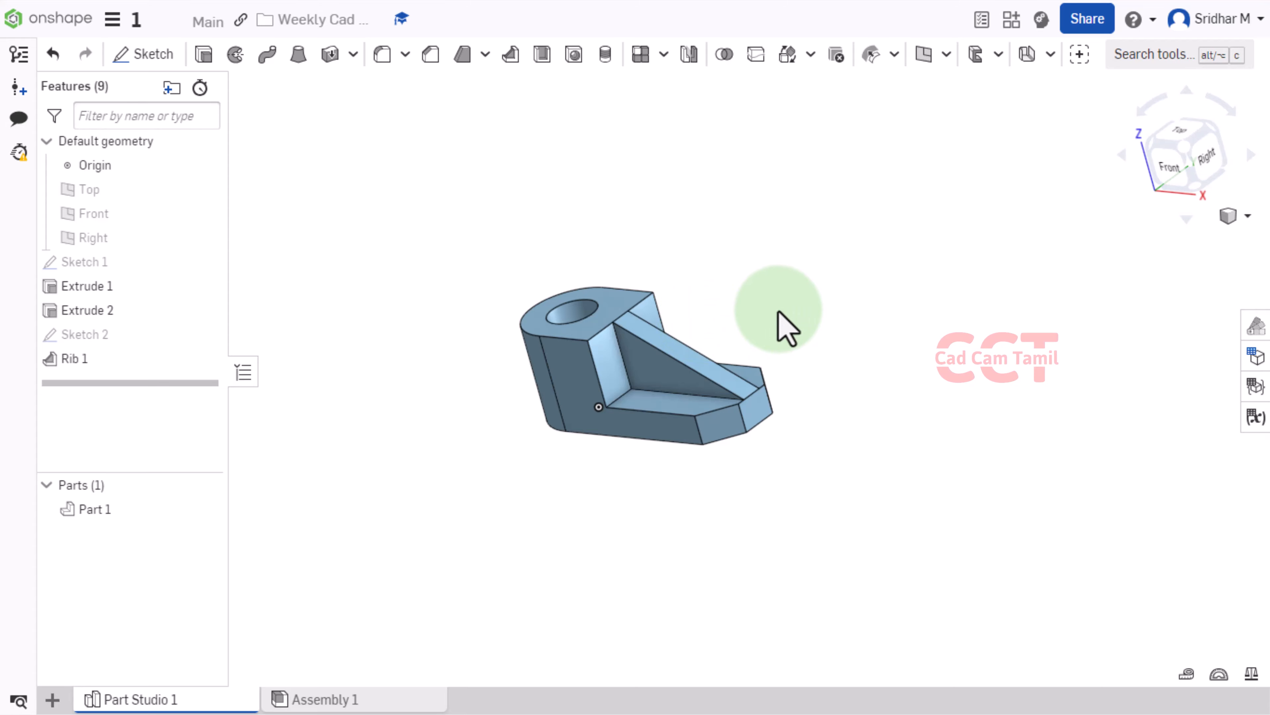
scroll(780, 308, "up", 5)
right_click_drag(778, 304, 564, 306)
scroll(845, 318, "down", 2)
right_click_drag(846, 318, 831, 332)
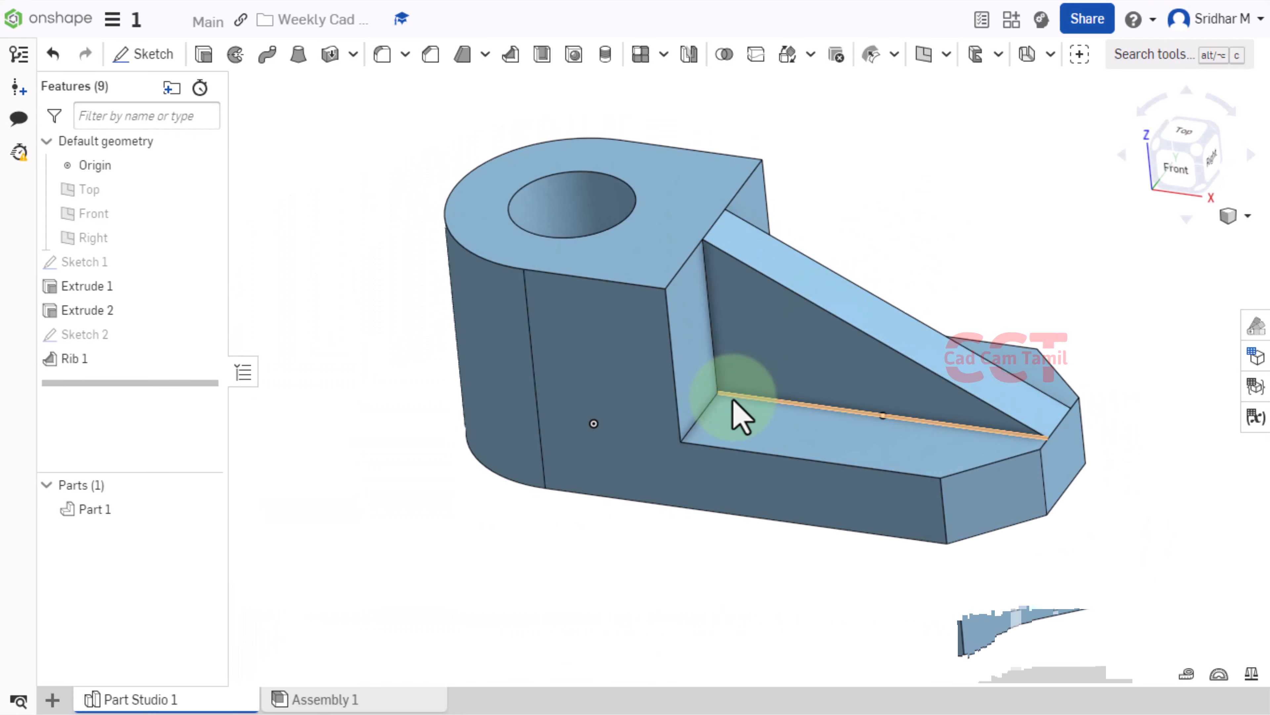
right_click_drag(744, 414, 887, 313)
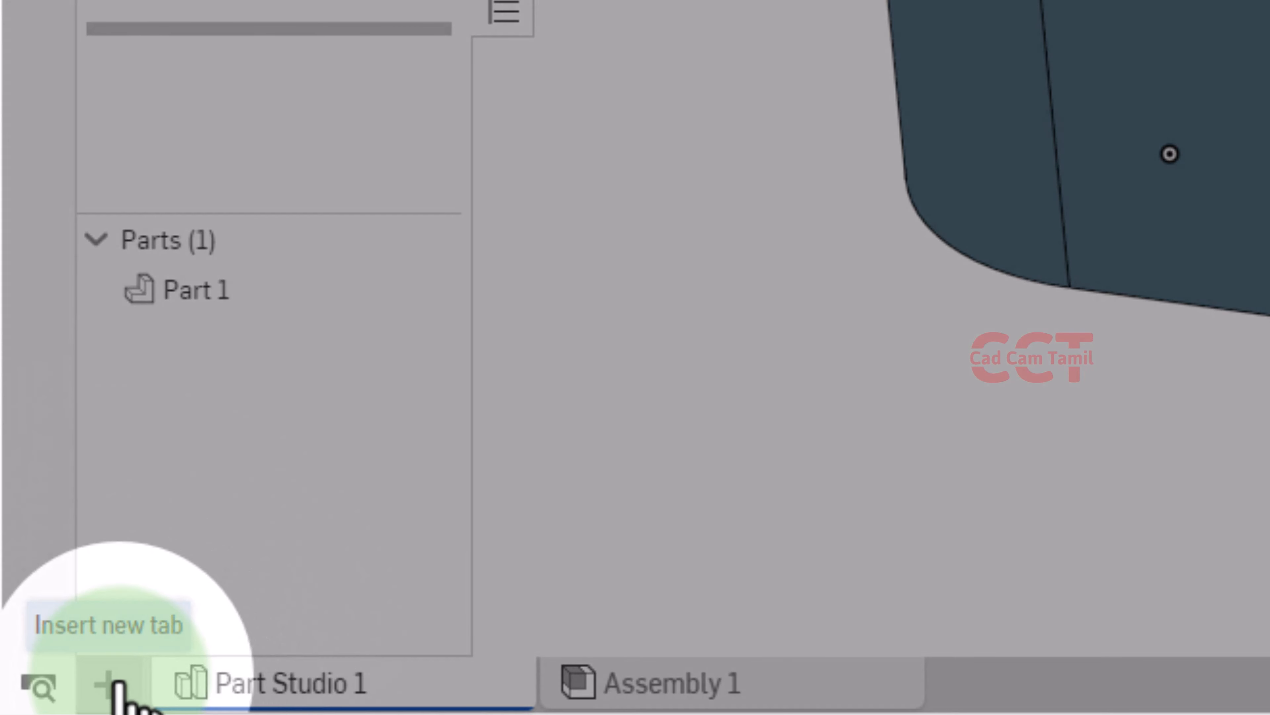
- Create a new drawing from the Onshape ISO_A4.dwt template with no views
left_click(111, 685)
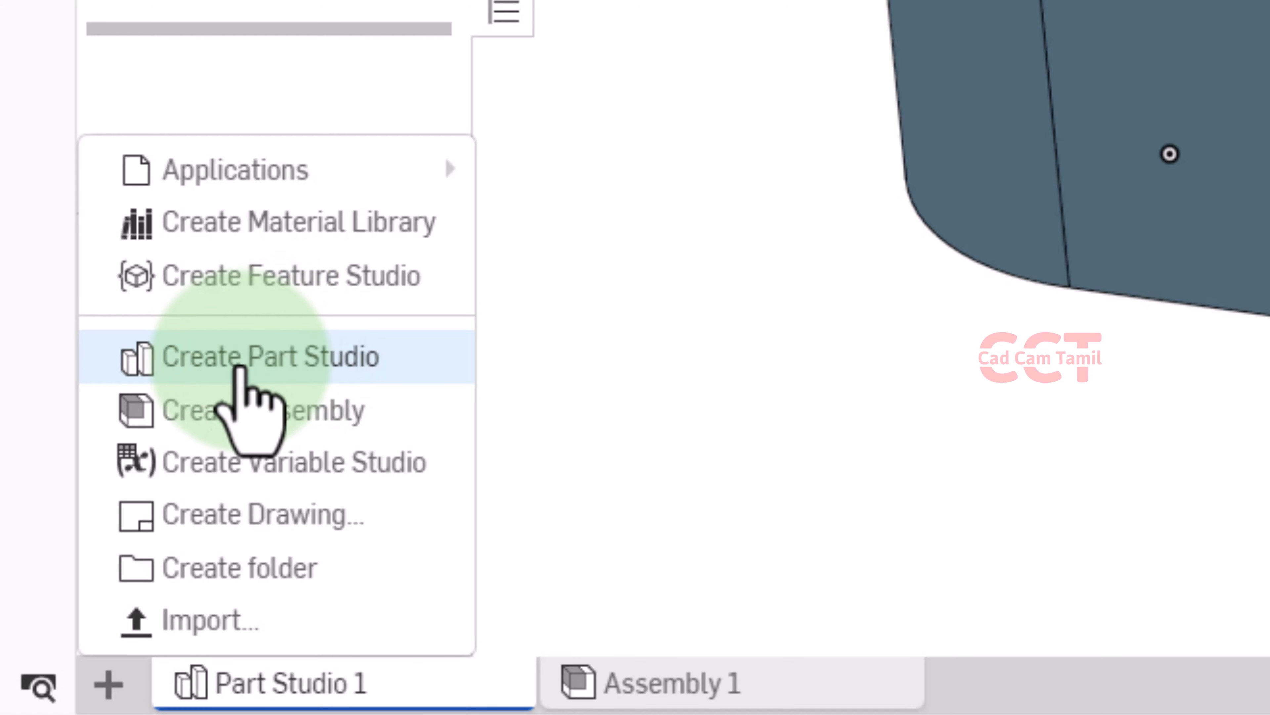
mouse_move(224, 164)
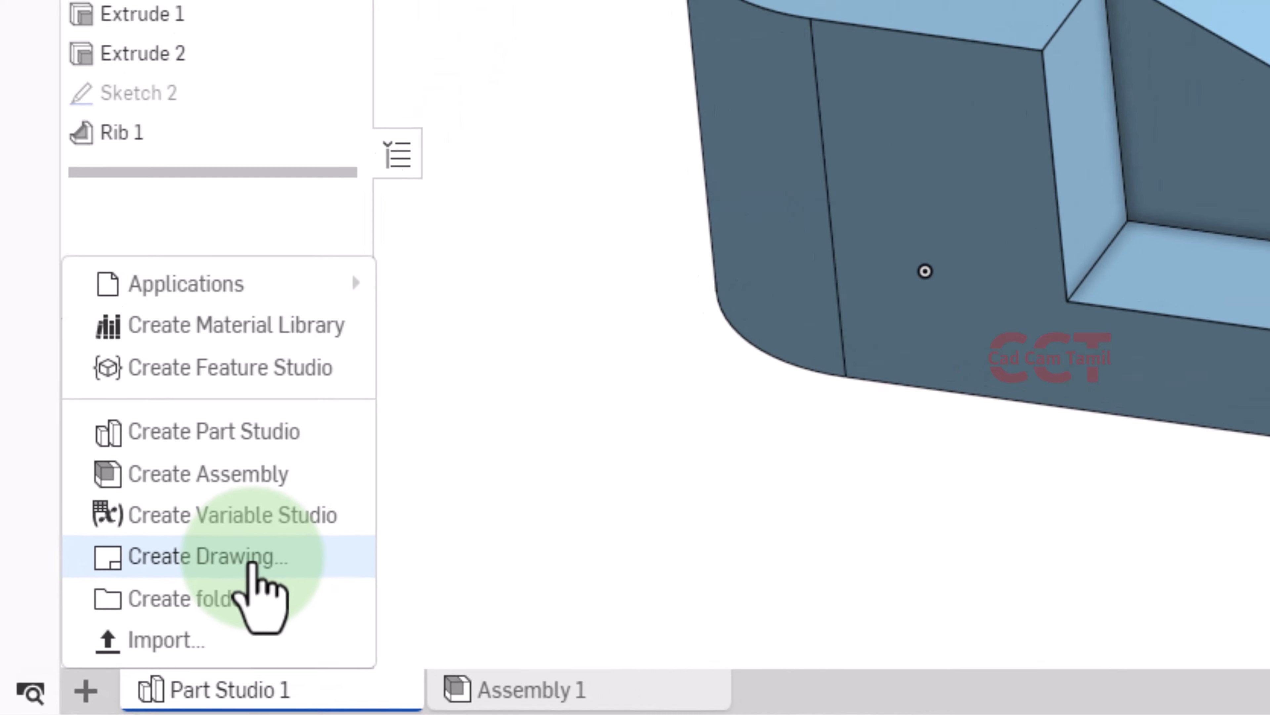
left_click(319, 518)
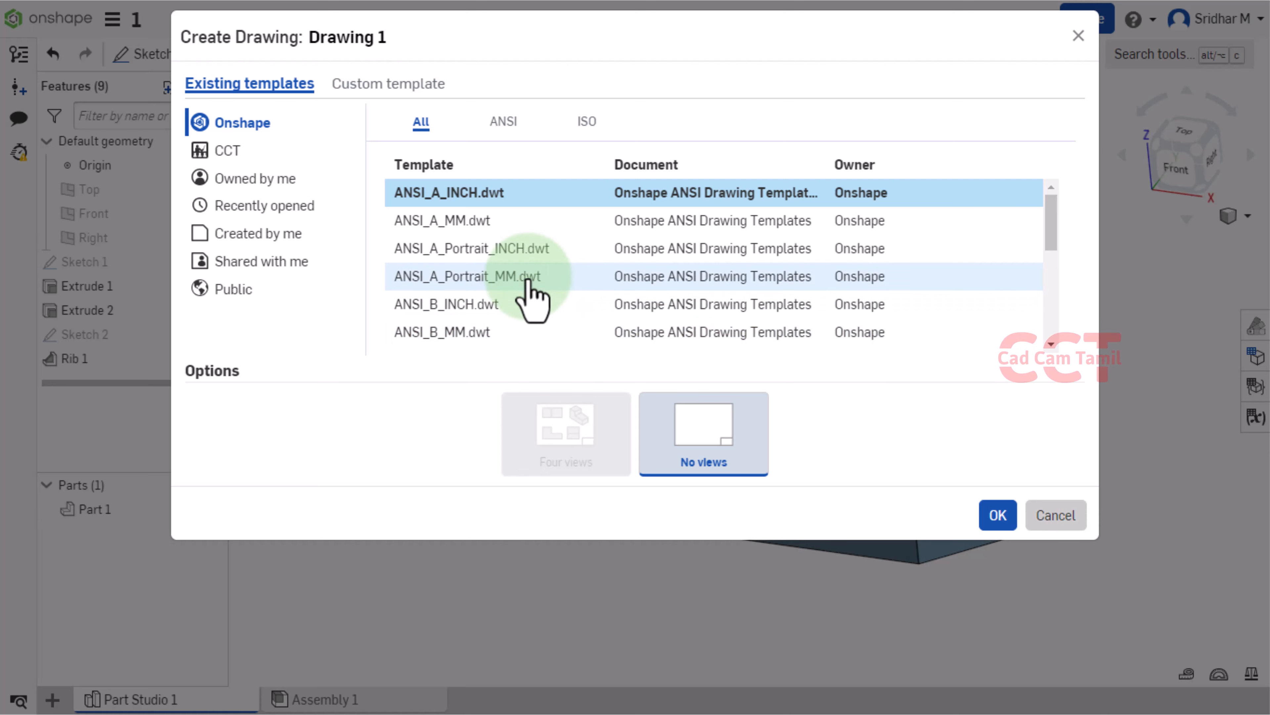
left_click(473, 221)
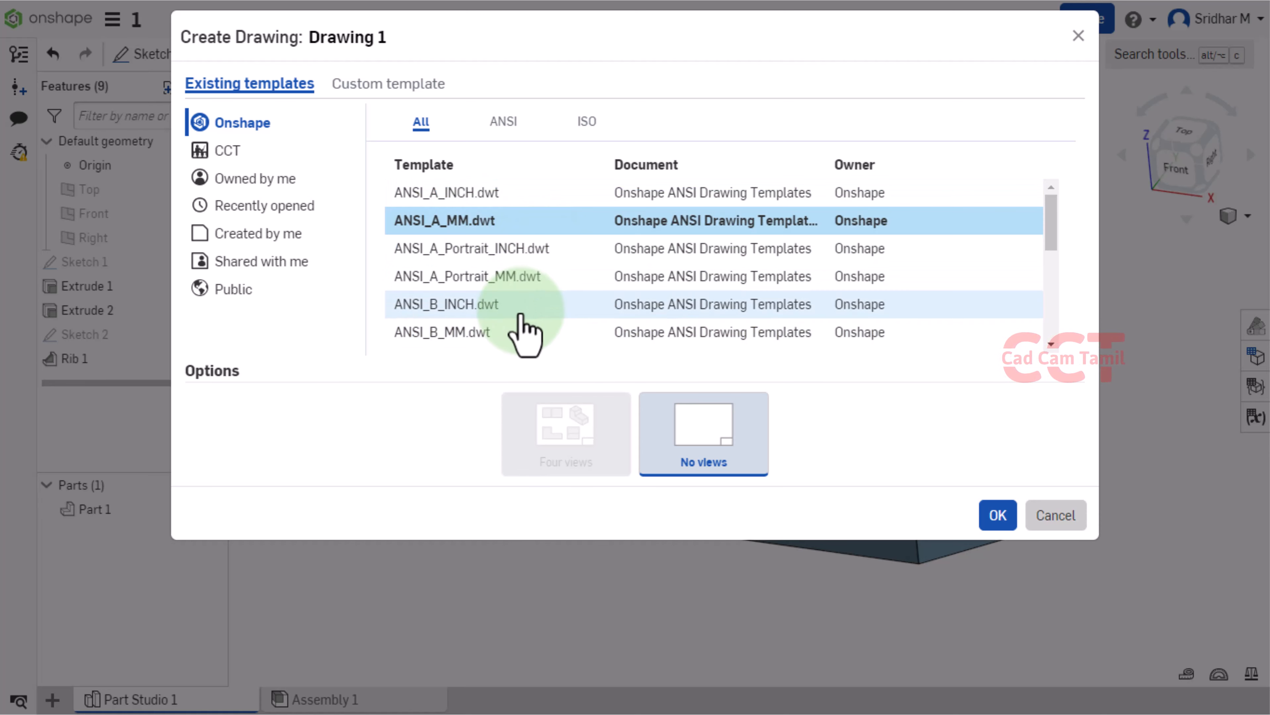
scroll(530, 331, "down", 5)
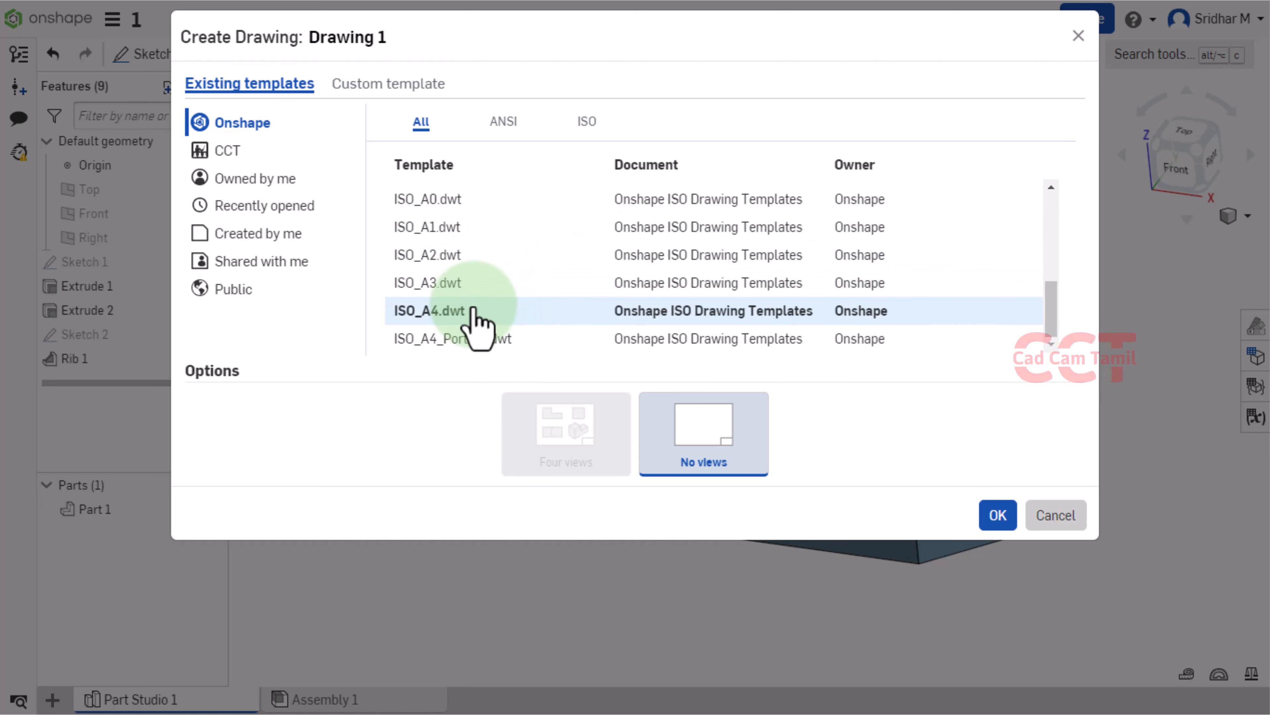
left_click(758, 312)
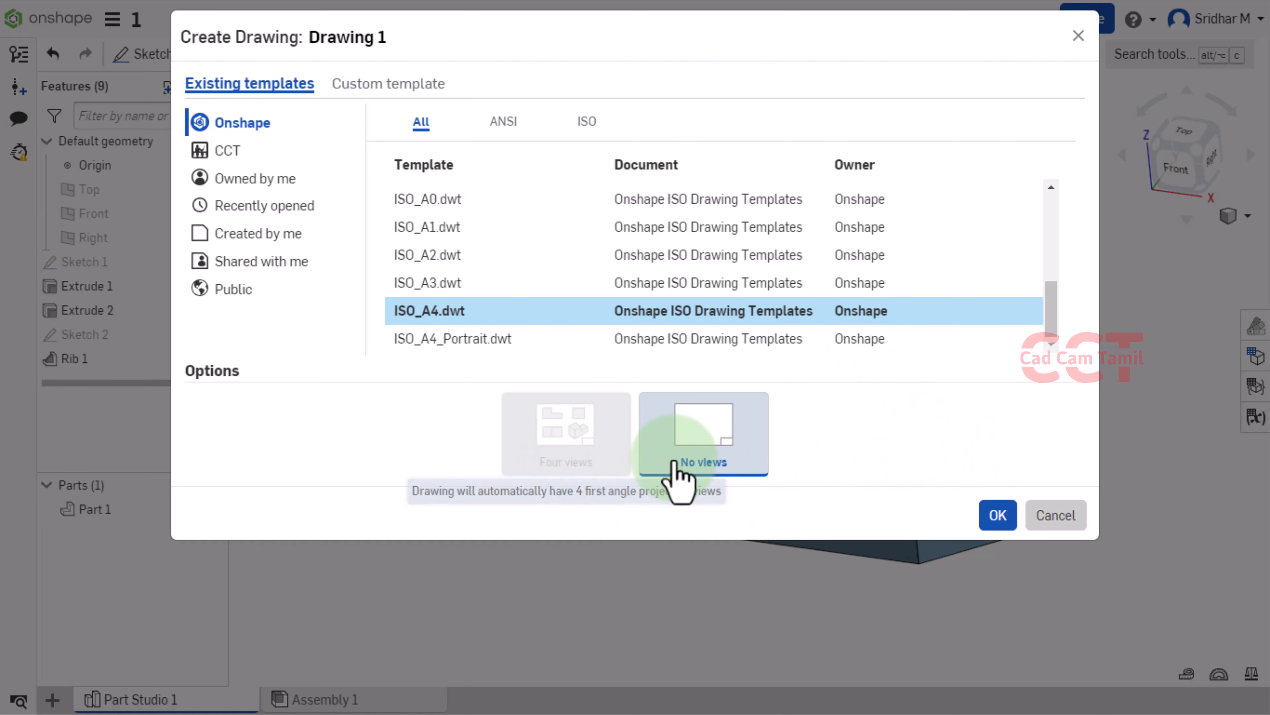
left_click(993, 522)
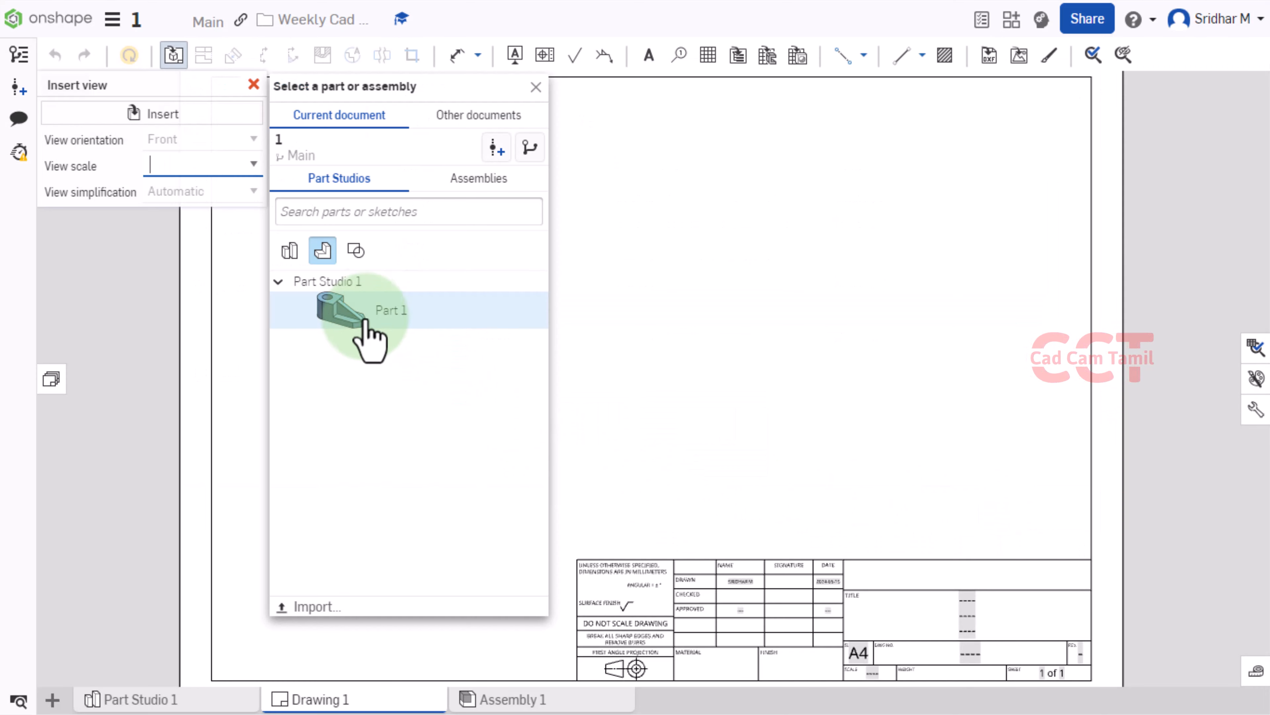
- Insert Part 1's front view at 1:1 on the sheet, and project one view to its right and one above it
left_click(341, 319)
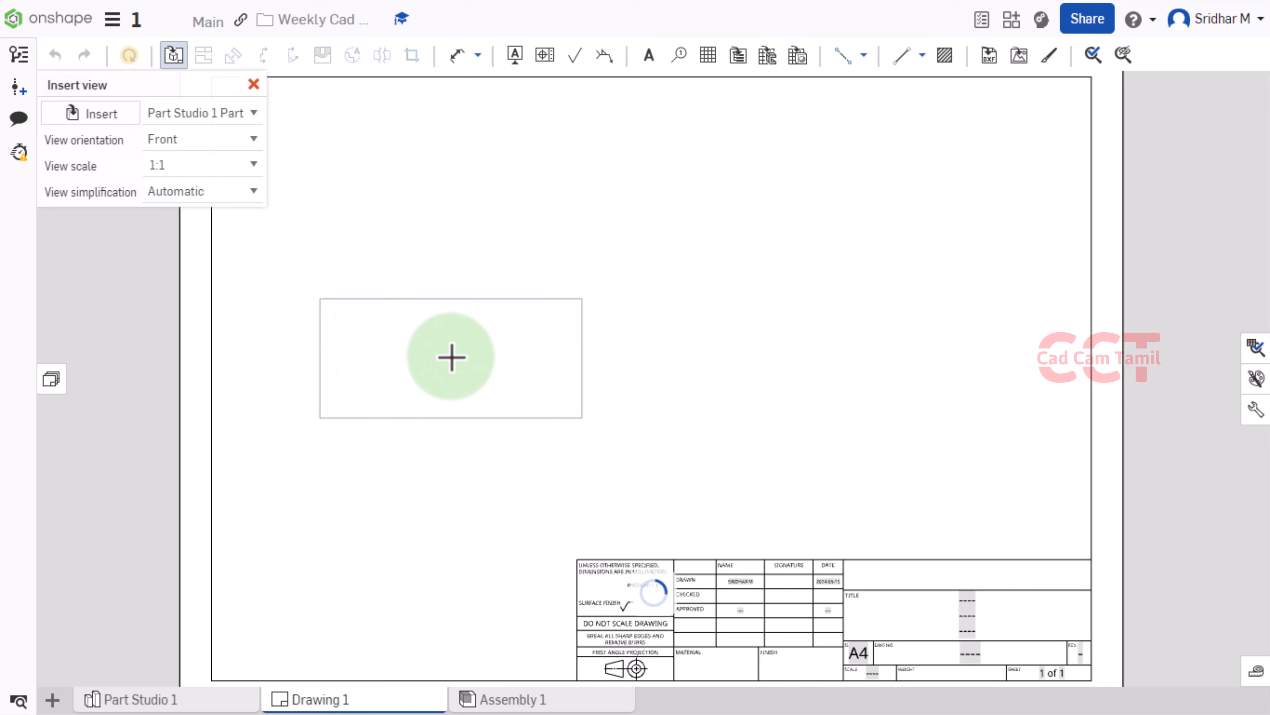
left_click(436, 359)
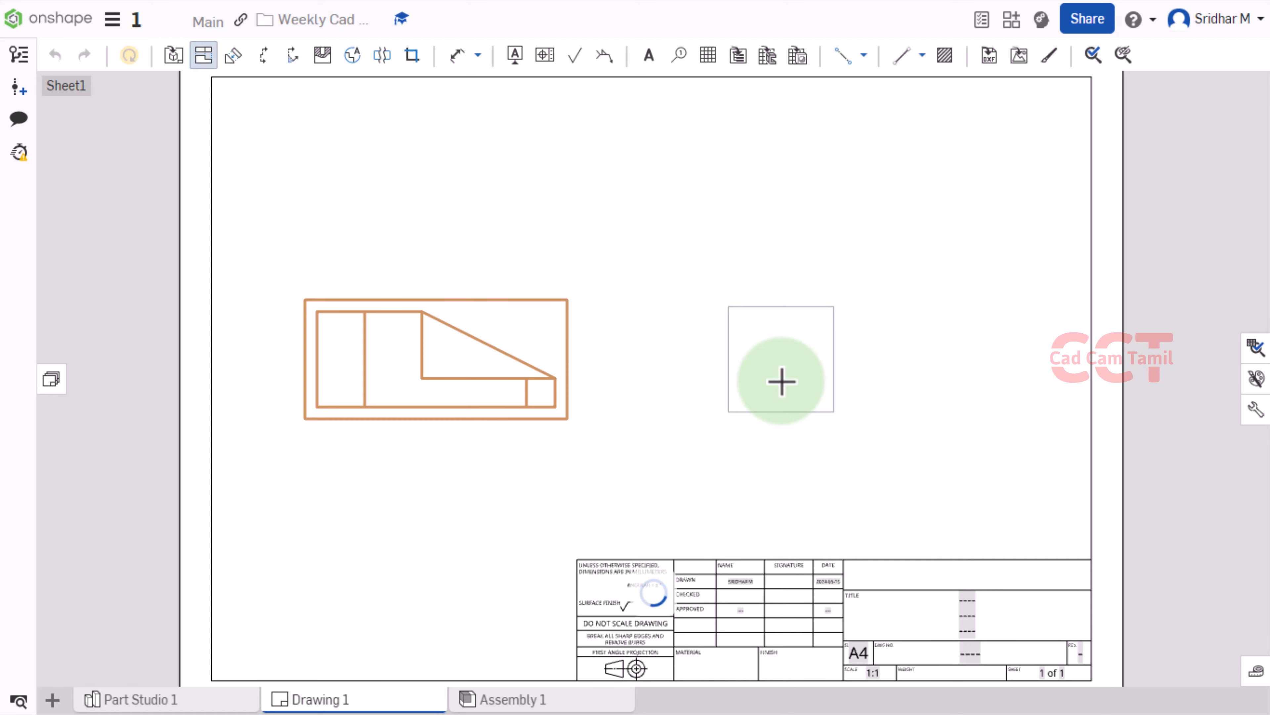
left_click(781, 382)
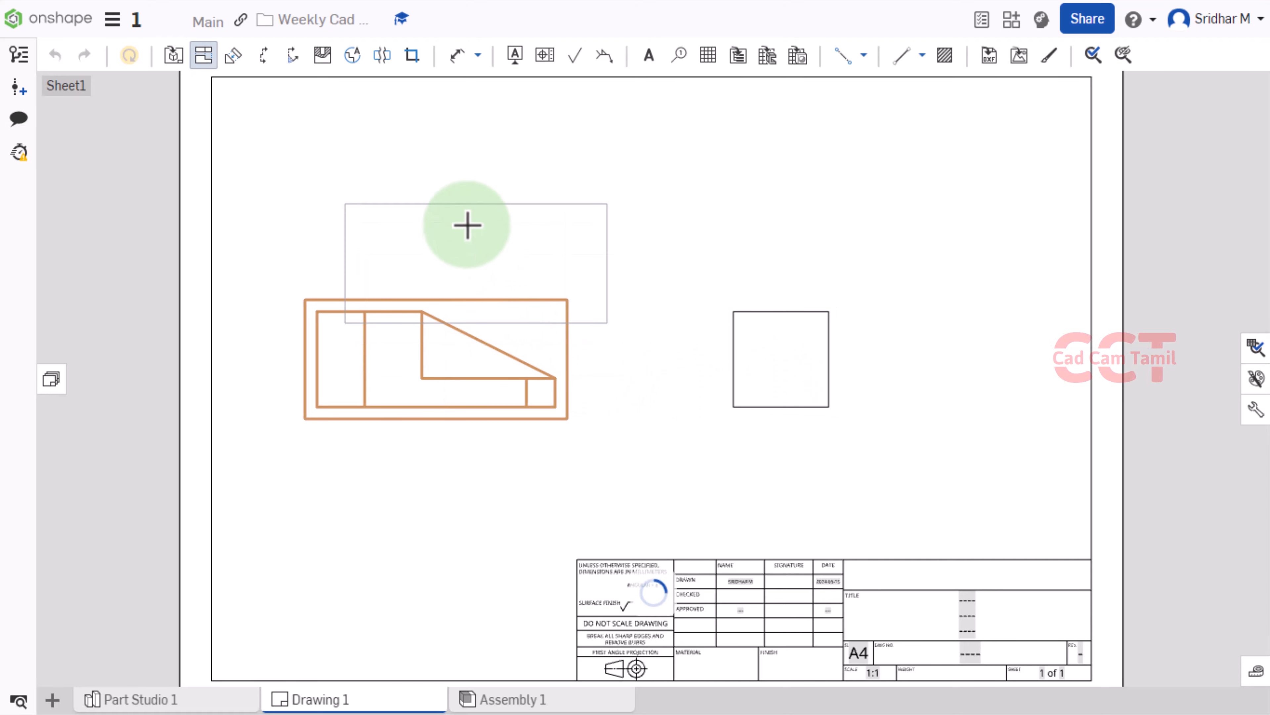
left_click(456, 179)
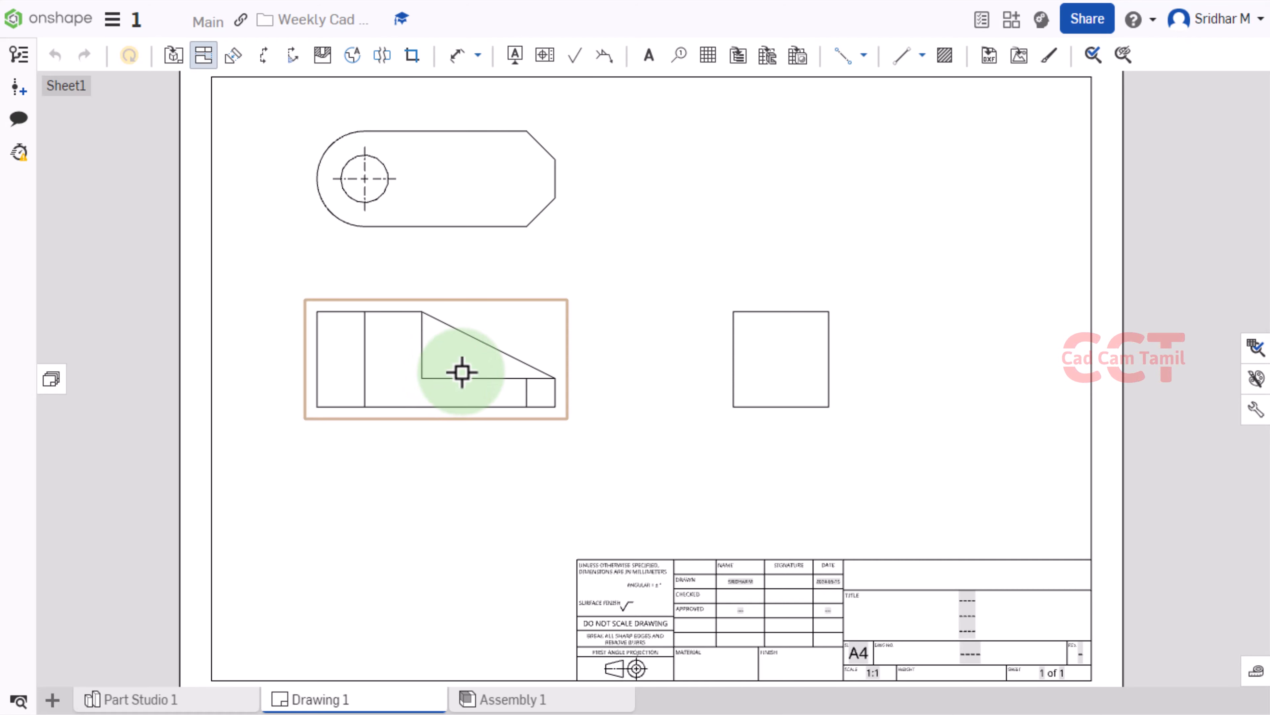
- Project another view from the front view straight below it and finish placing projected views
left_click(462, 372)
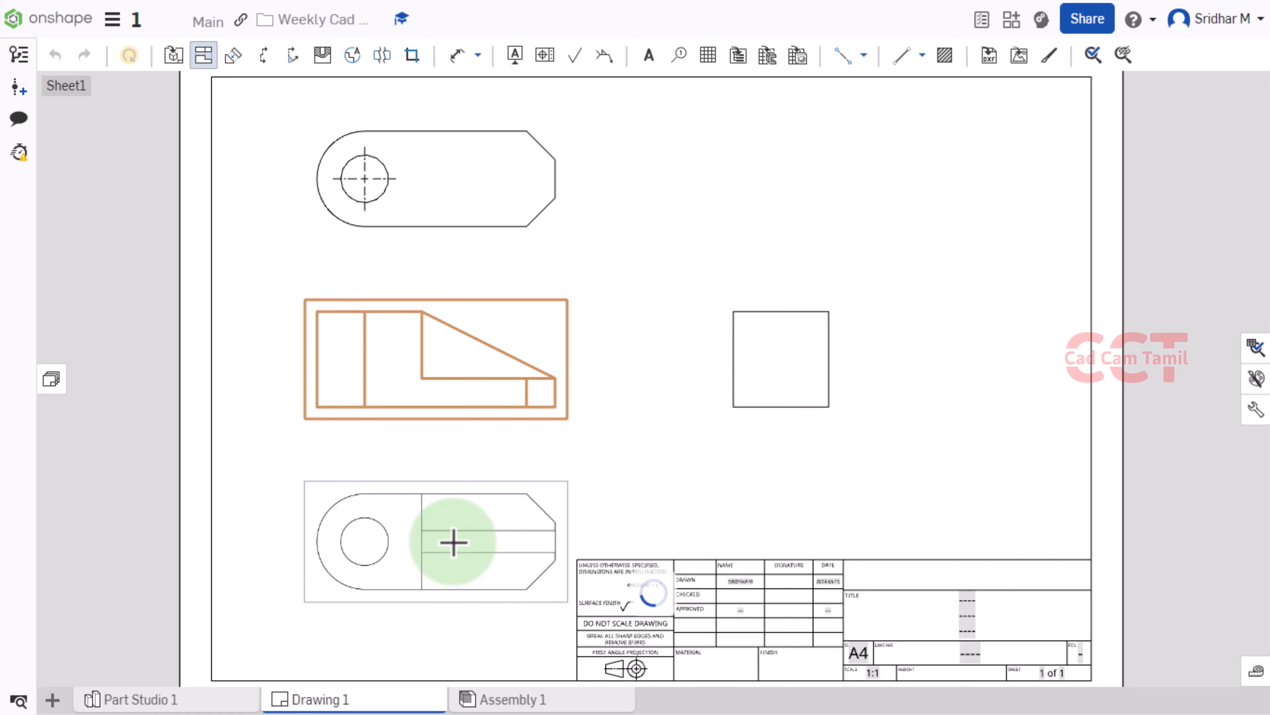
left_click(453, 542)
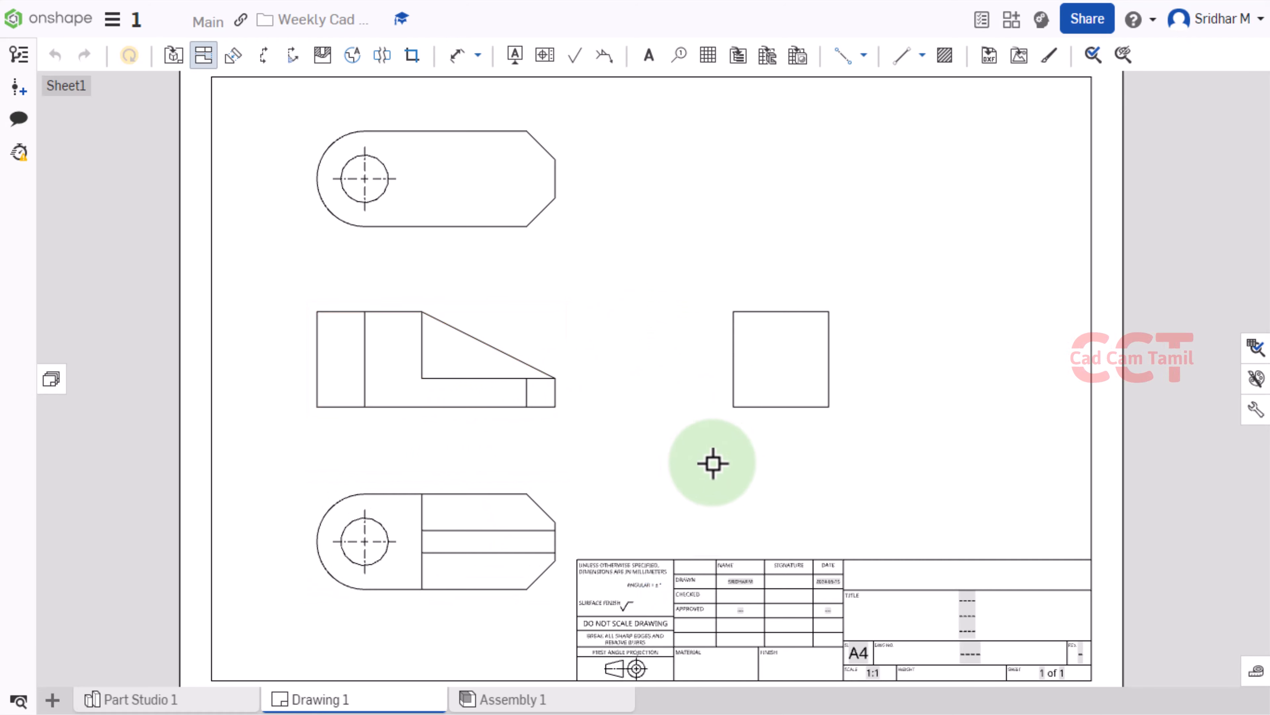
key("Escape")
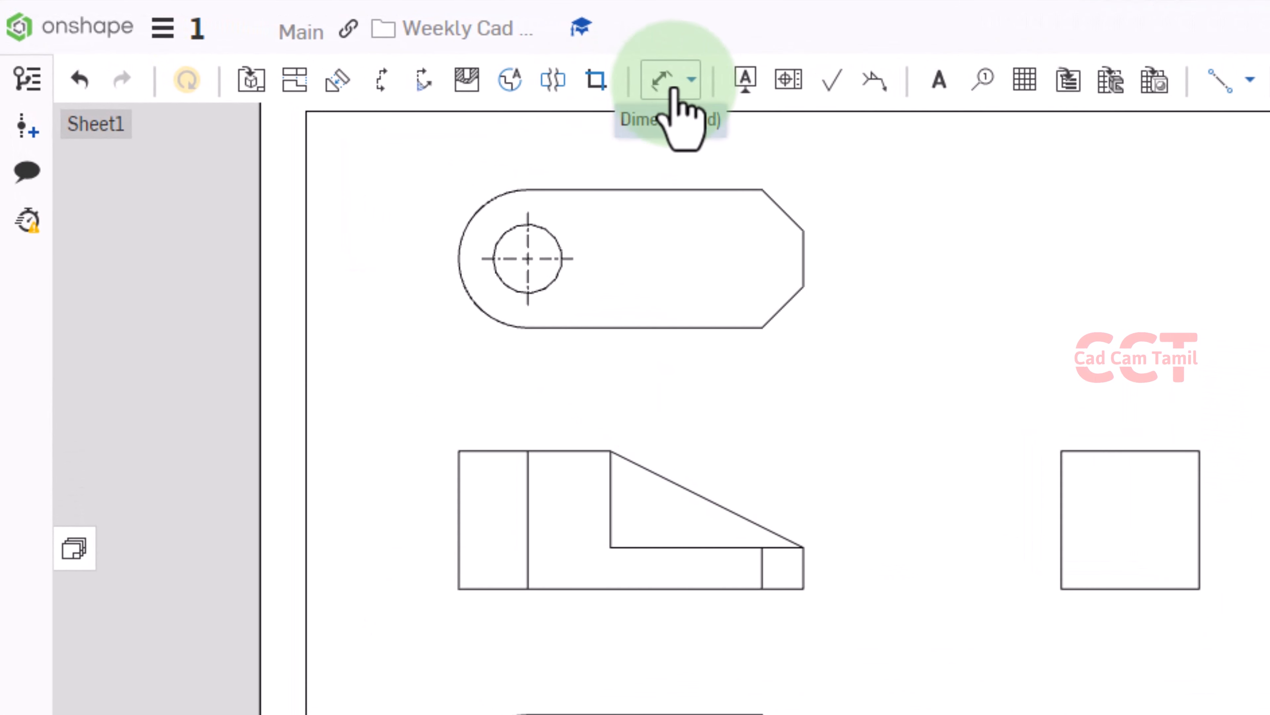
- Dimension the rounded end's radius and the hole's diameter in the view below the front view
left_click(692, 80)
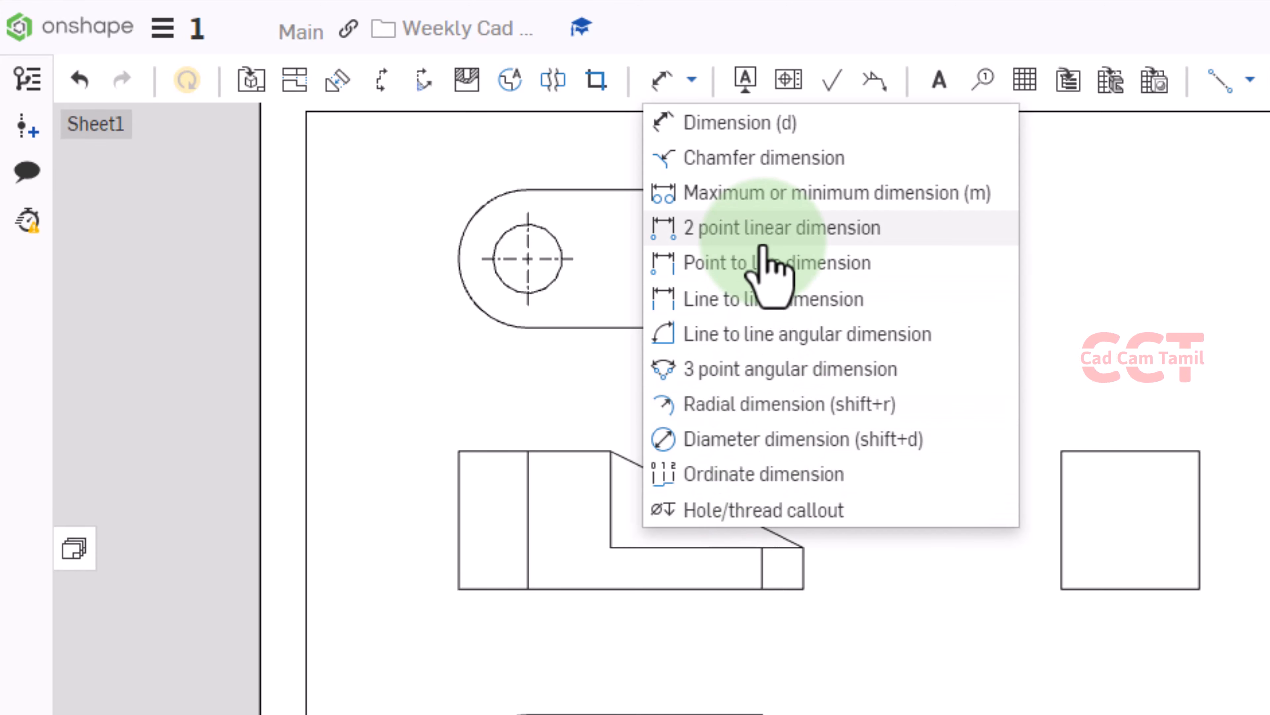
left_click(736, 124)
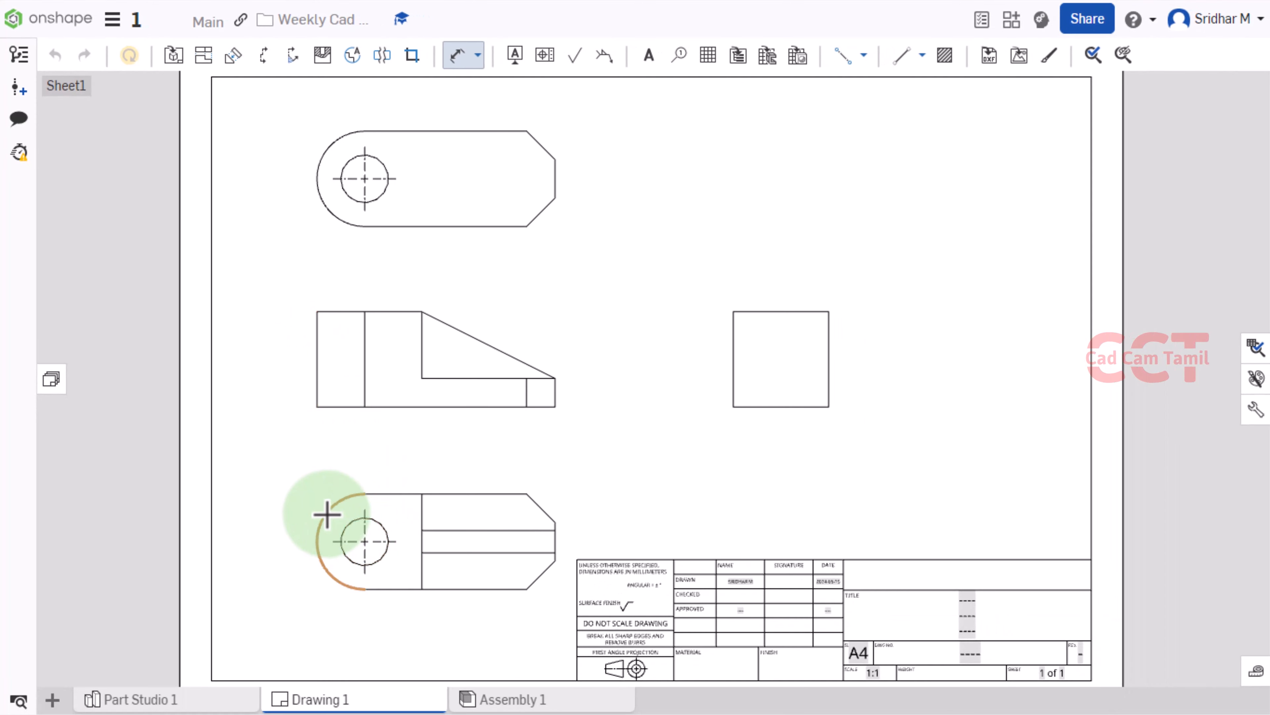
left_click(291, 485)
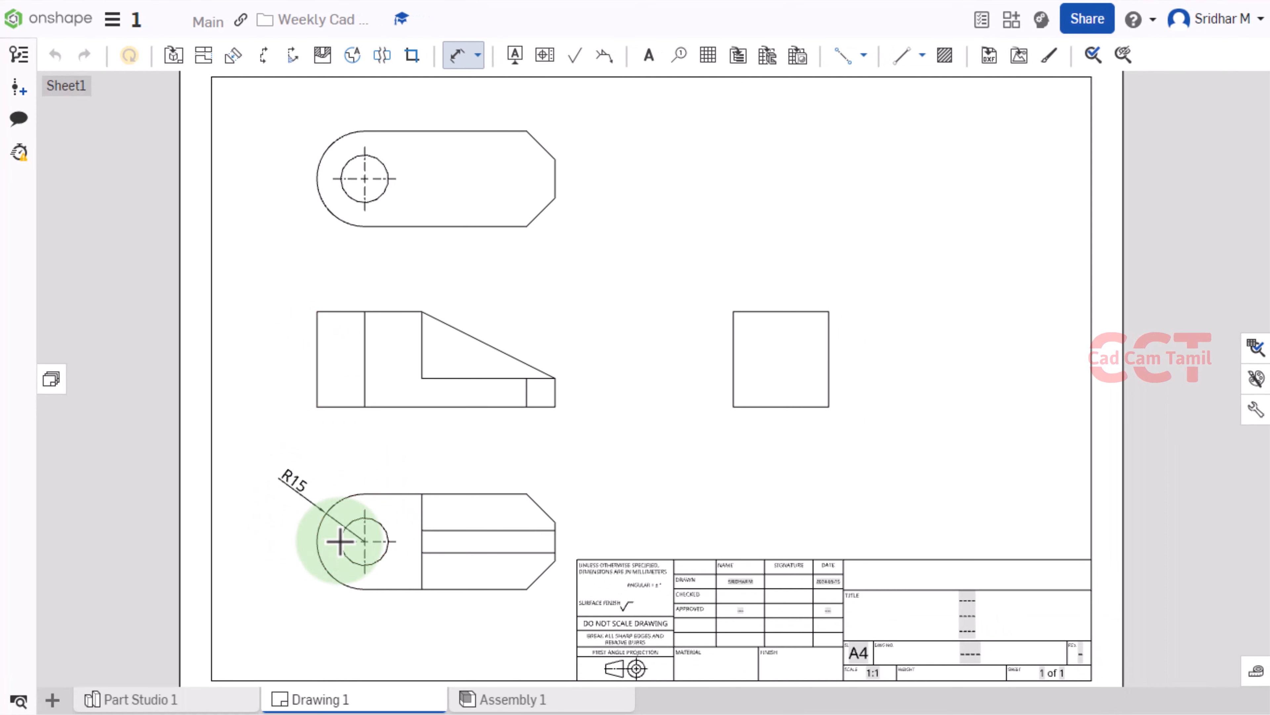
left_click(382, 528)
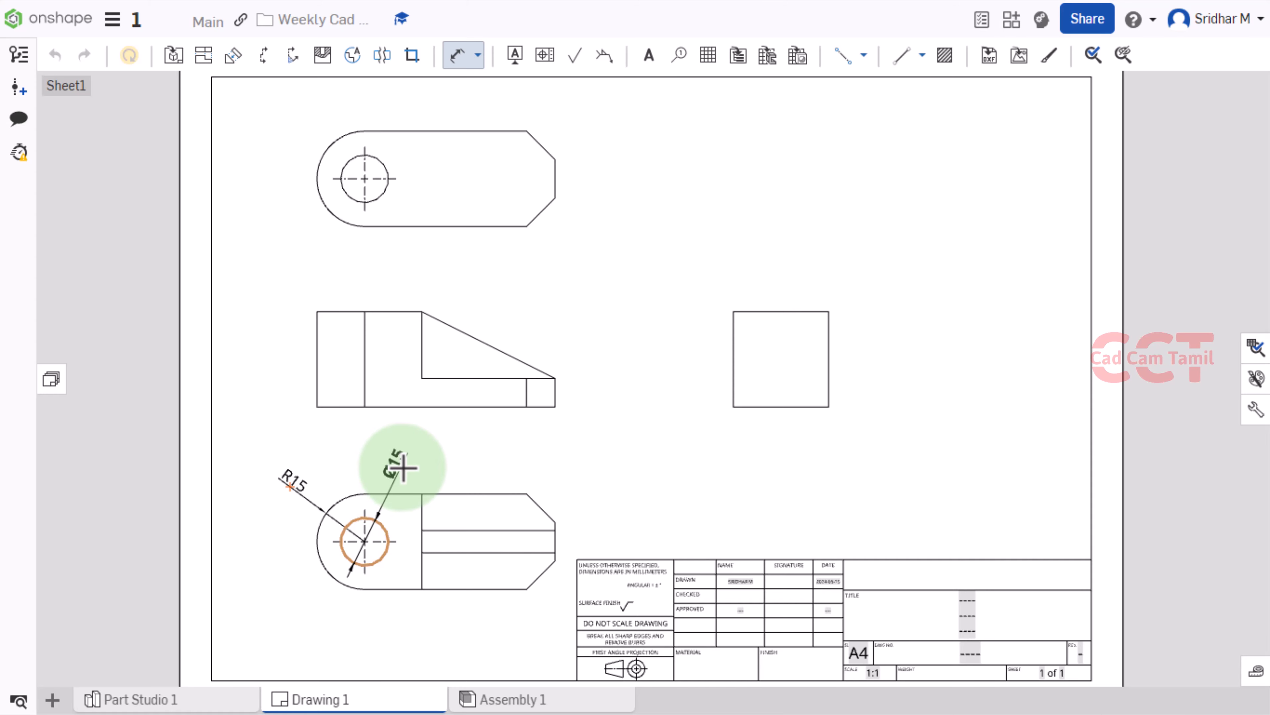
left_click(405, 467)
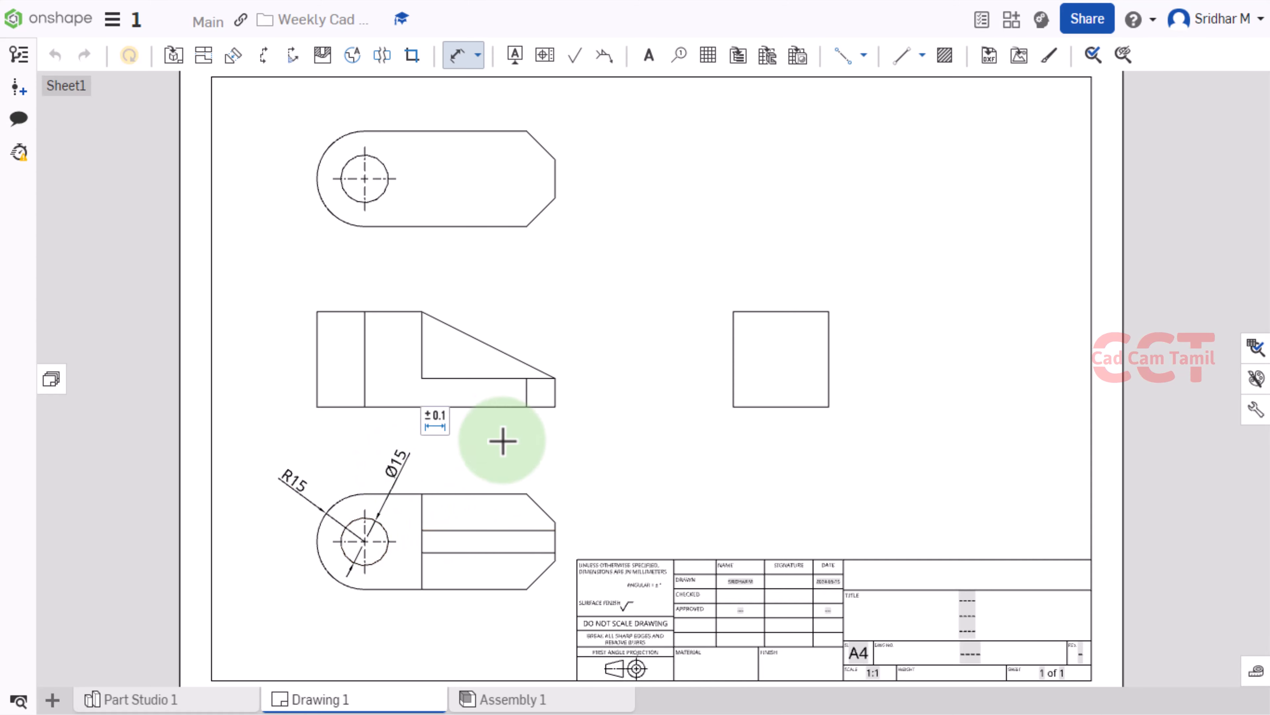
- Dimension the overall height in the front view and the horizontal distance from hole centre to step edge in the lower view
left_click(316, 406)
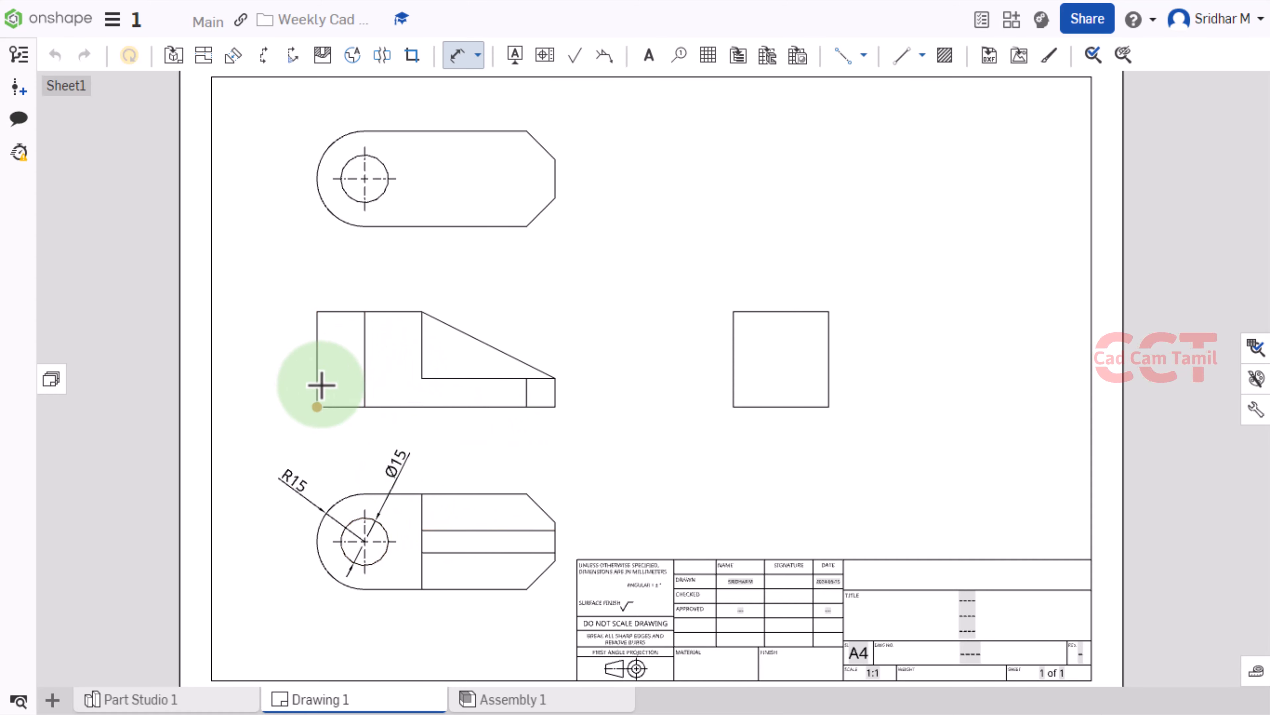
left_click(317, 311)
left_click(273, 366)
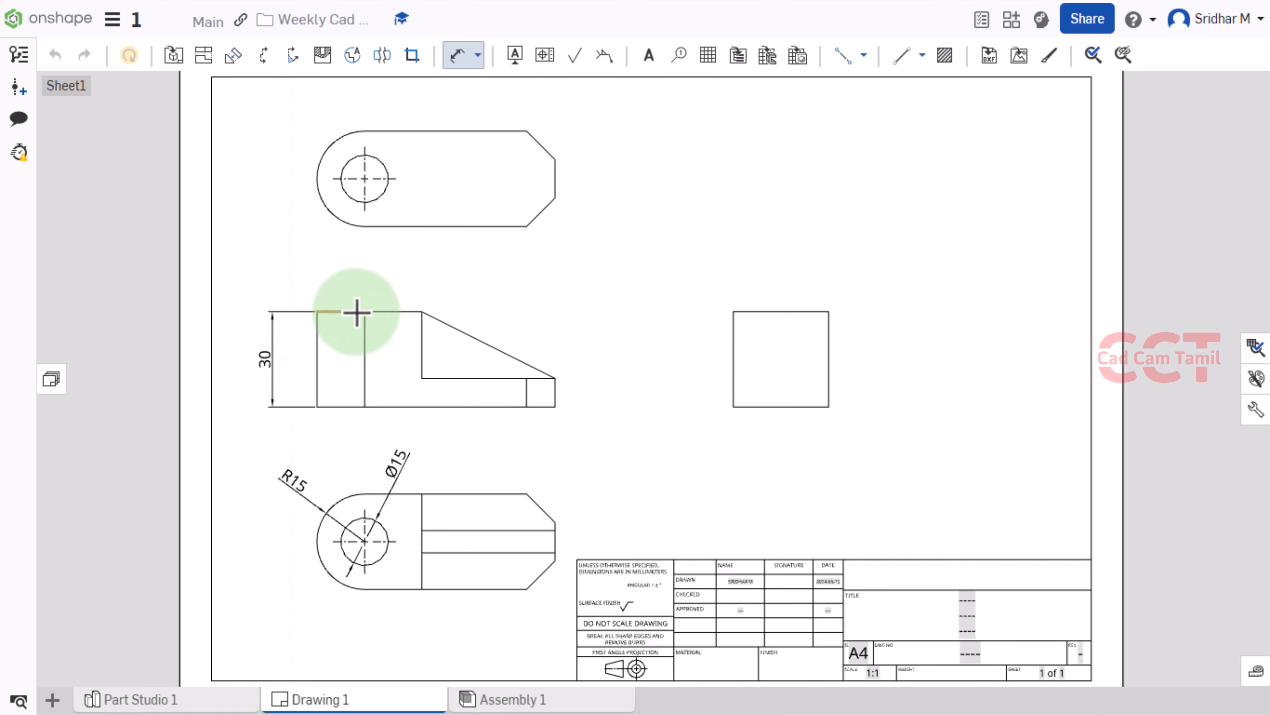
left_click(364, 541)
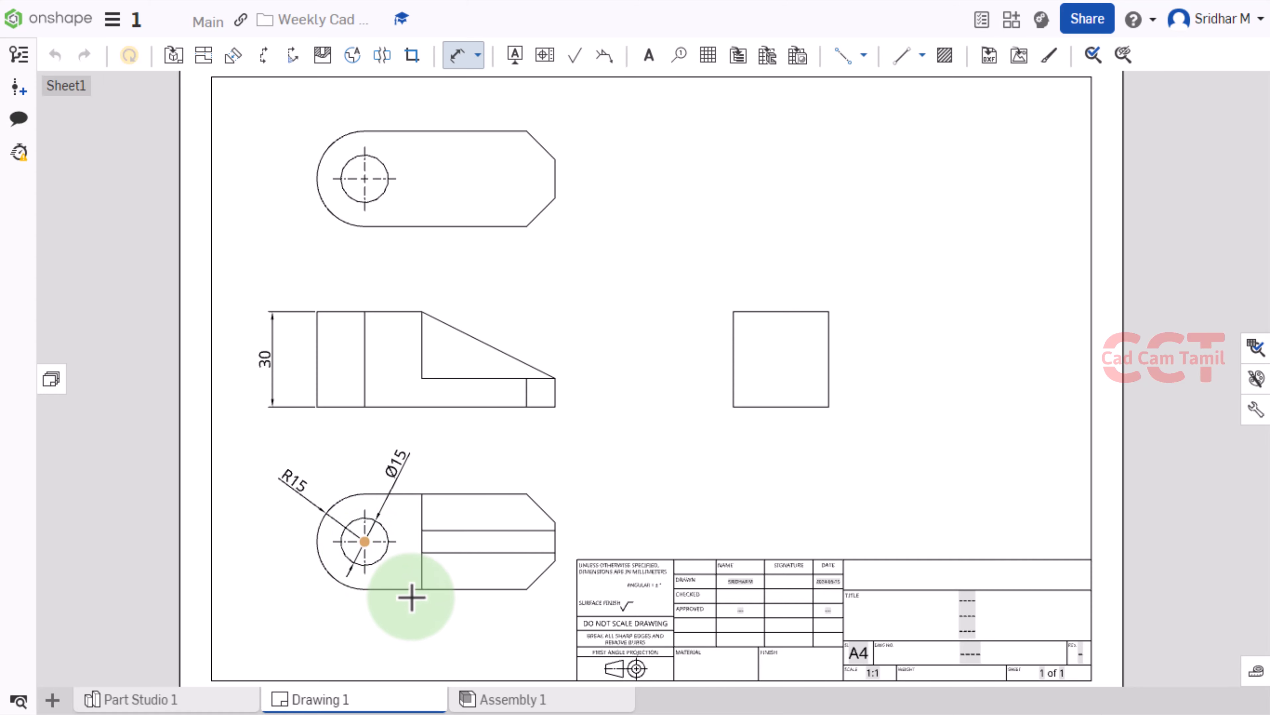
left_click(422, 589)
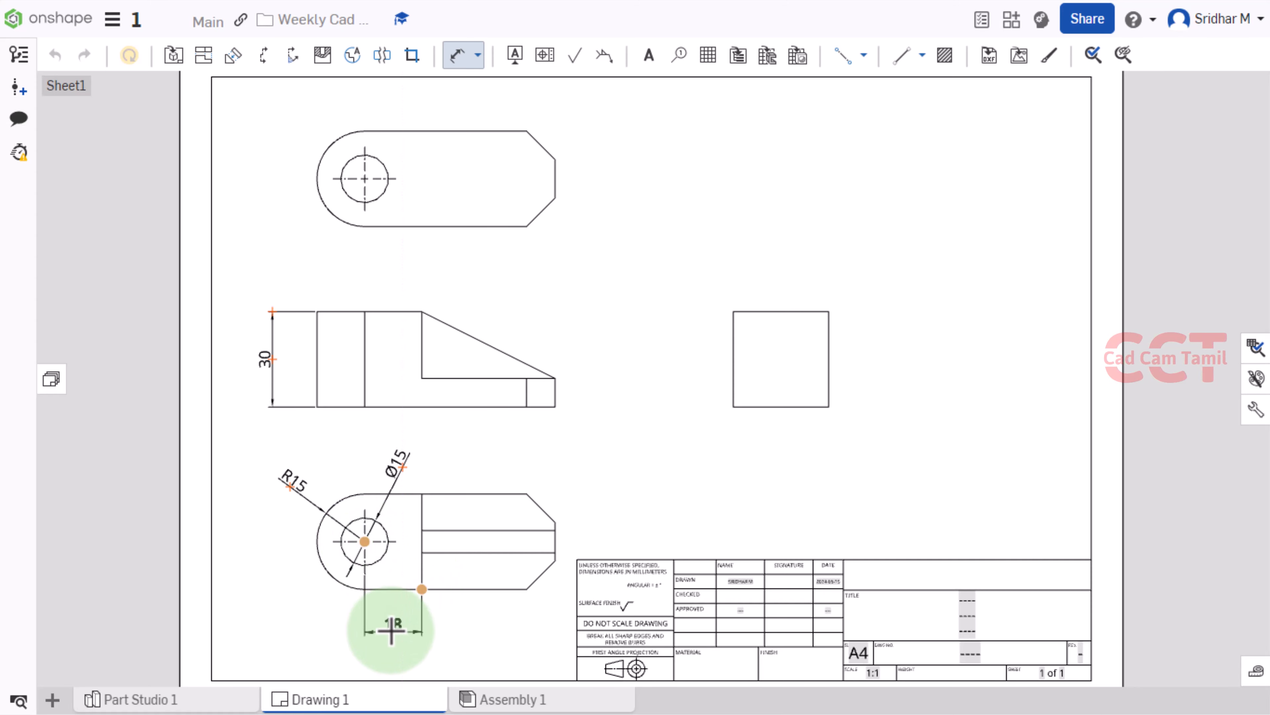
left_click(392, 632)
- Dimension the horizontal and vertical lengths of the upper corner chamfer in the lower view
left_click(527, 493)
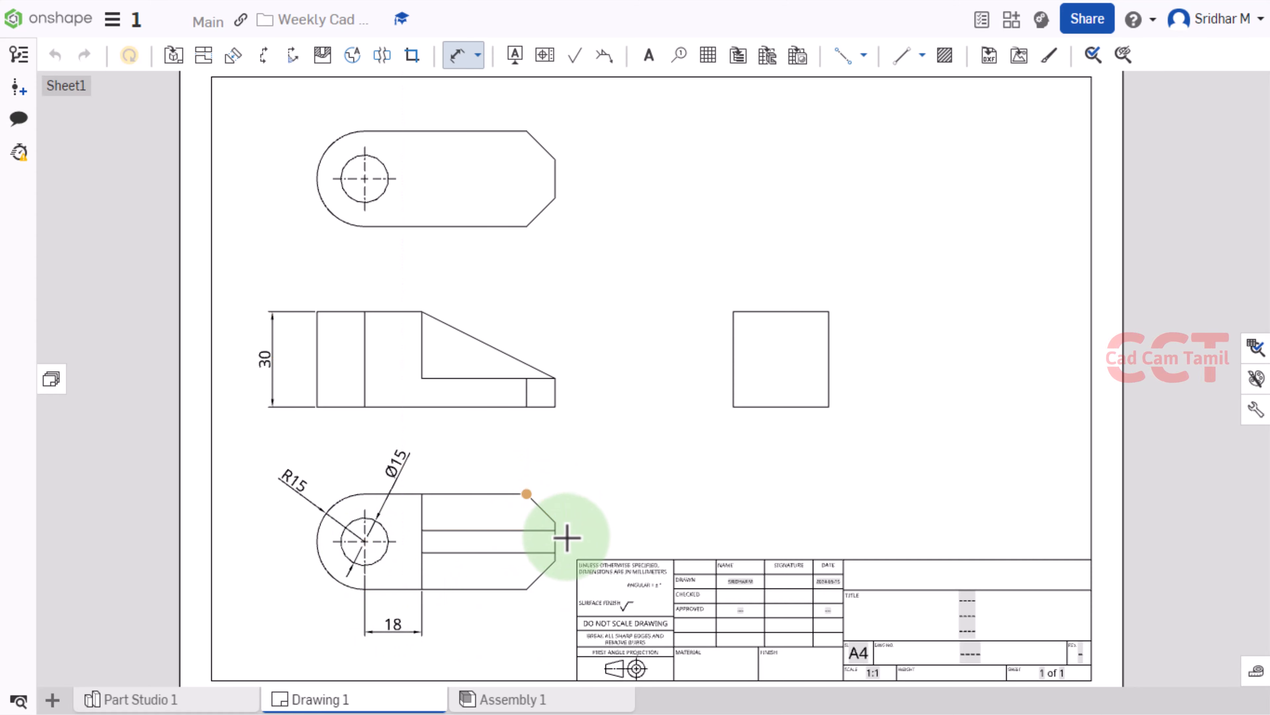
left_click(555, 522)
left_click(556, 462)
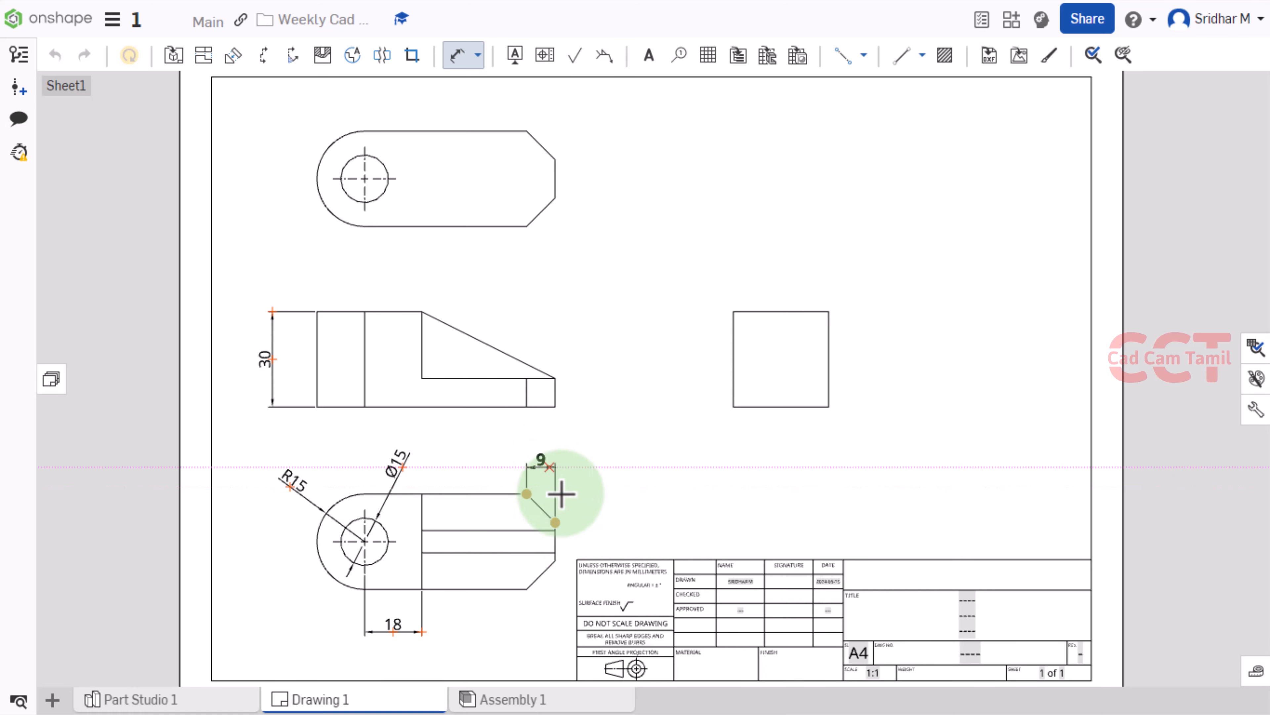
left_click(527, 494)
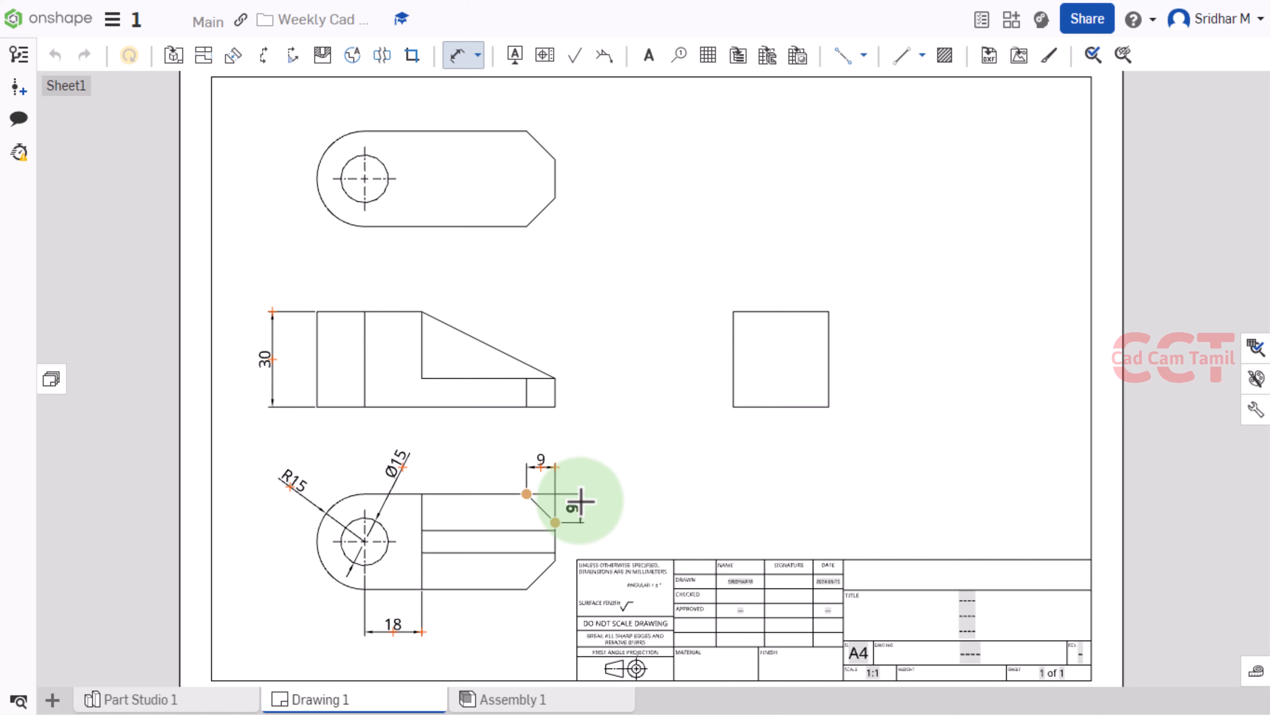
left_click(580, 500)
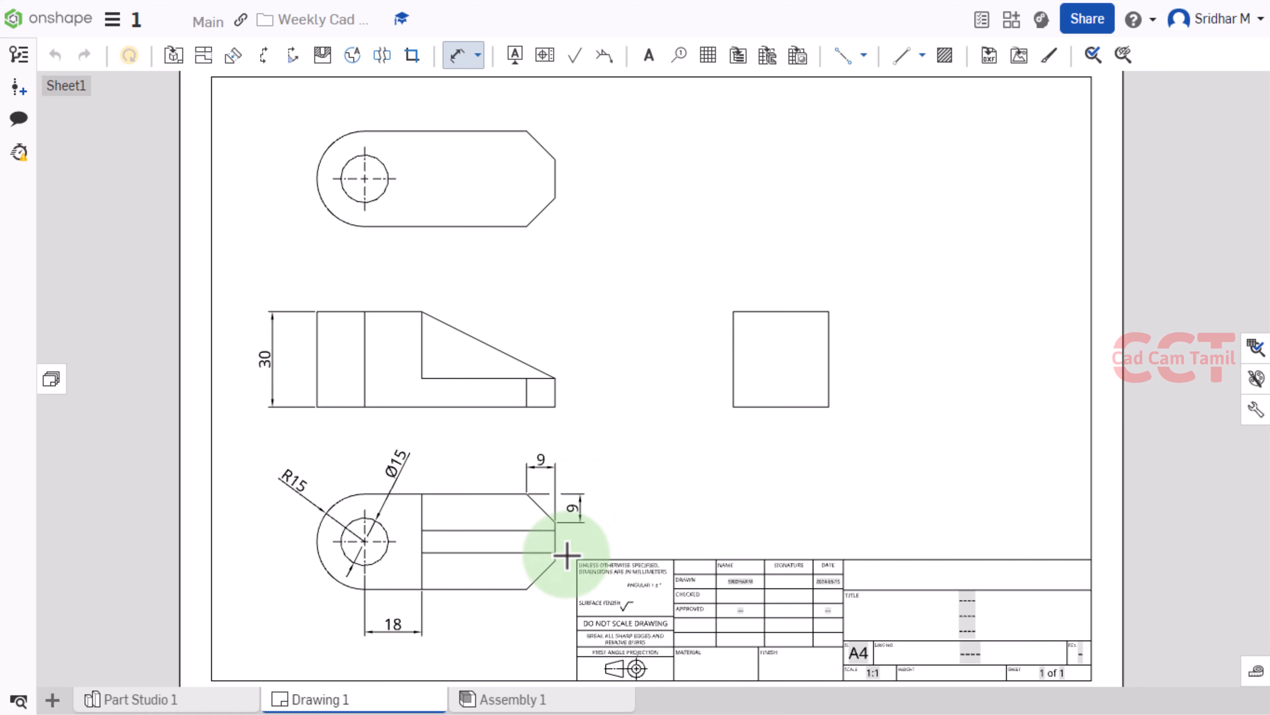
- Dimension the rib's thickness in the lower view and the base's height at the far end of the front view
left_click(474, 552)
left_click(478, 518)
left_click(556, 378)
left_click(554, 406)
left_click(599, 392)
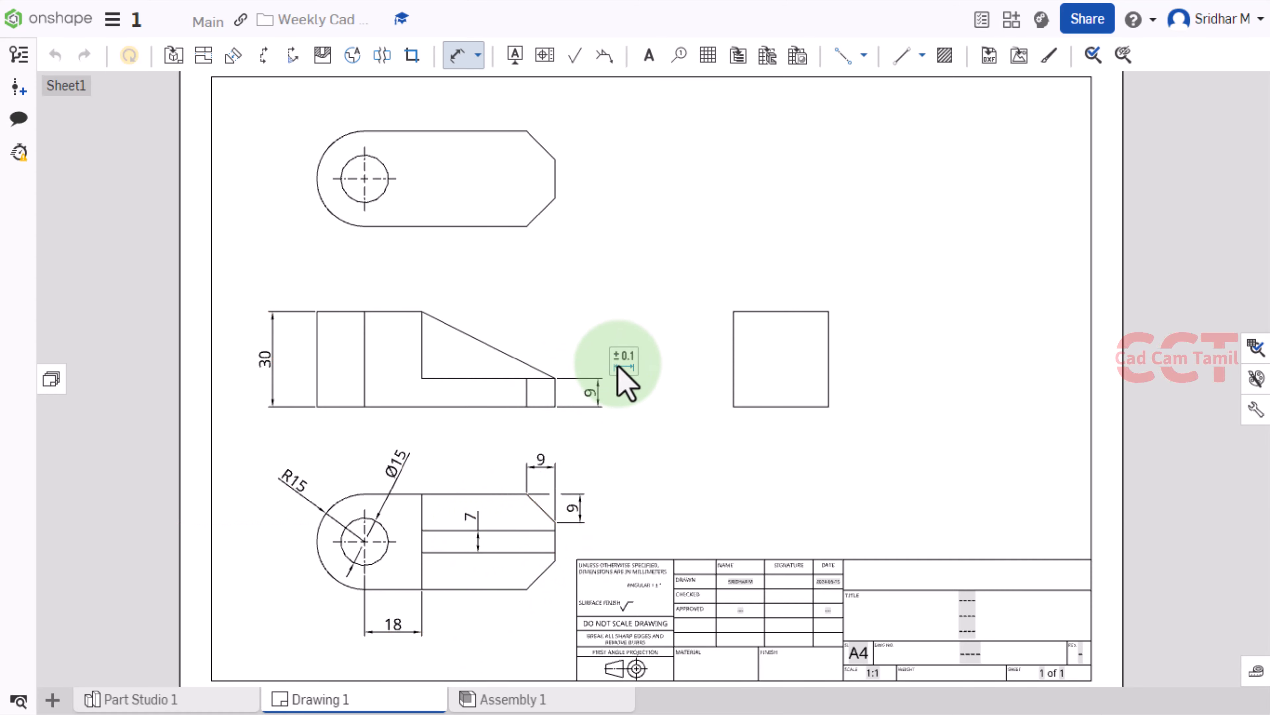
- Try Symmetrical and Limits tolerances on the front view's base height dimension, and set its tolerance type to Basic
left_click(620, 366)
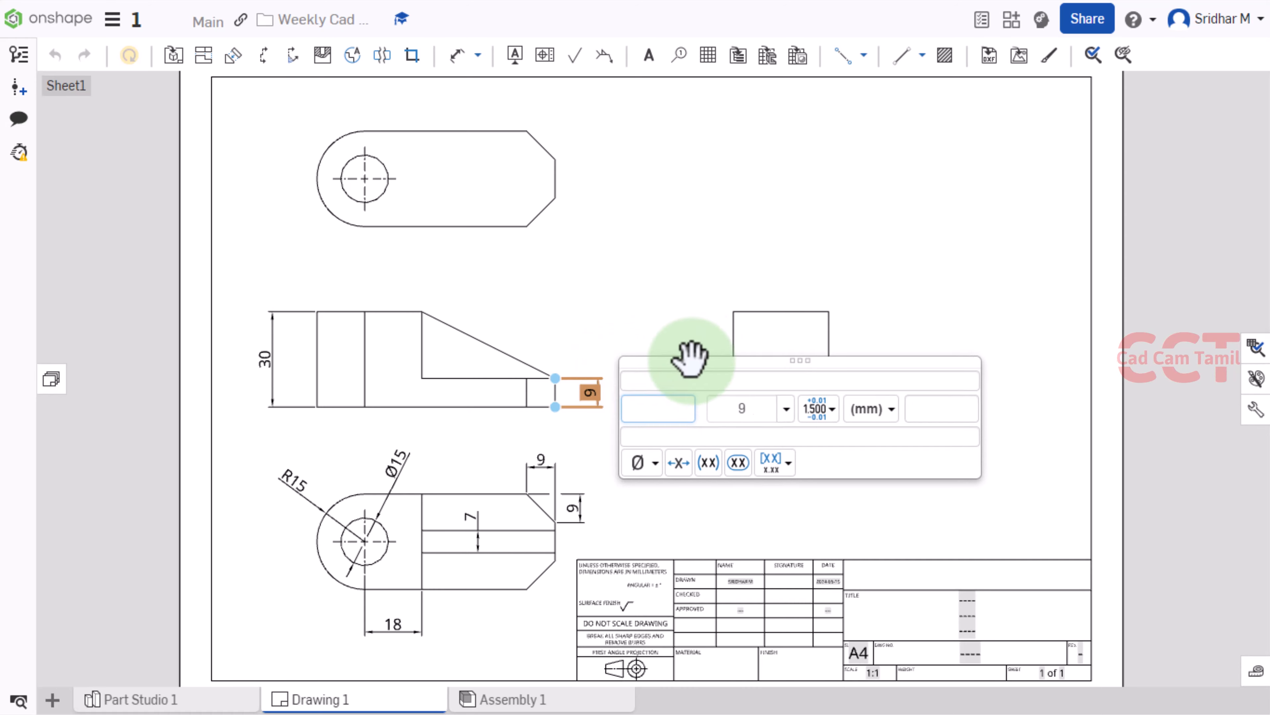
left_click_drag(692, 359, 715, 242)
left_click(684, 290)
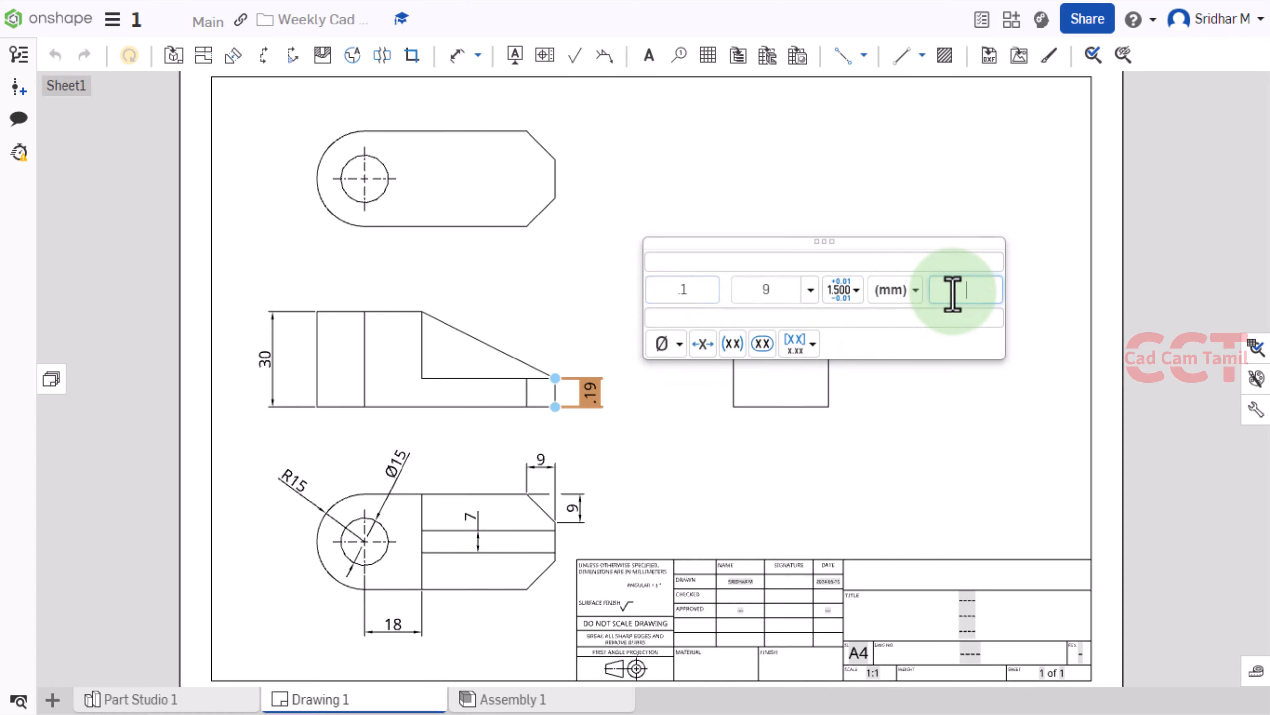
left_click(843, 289)
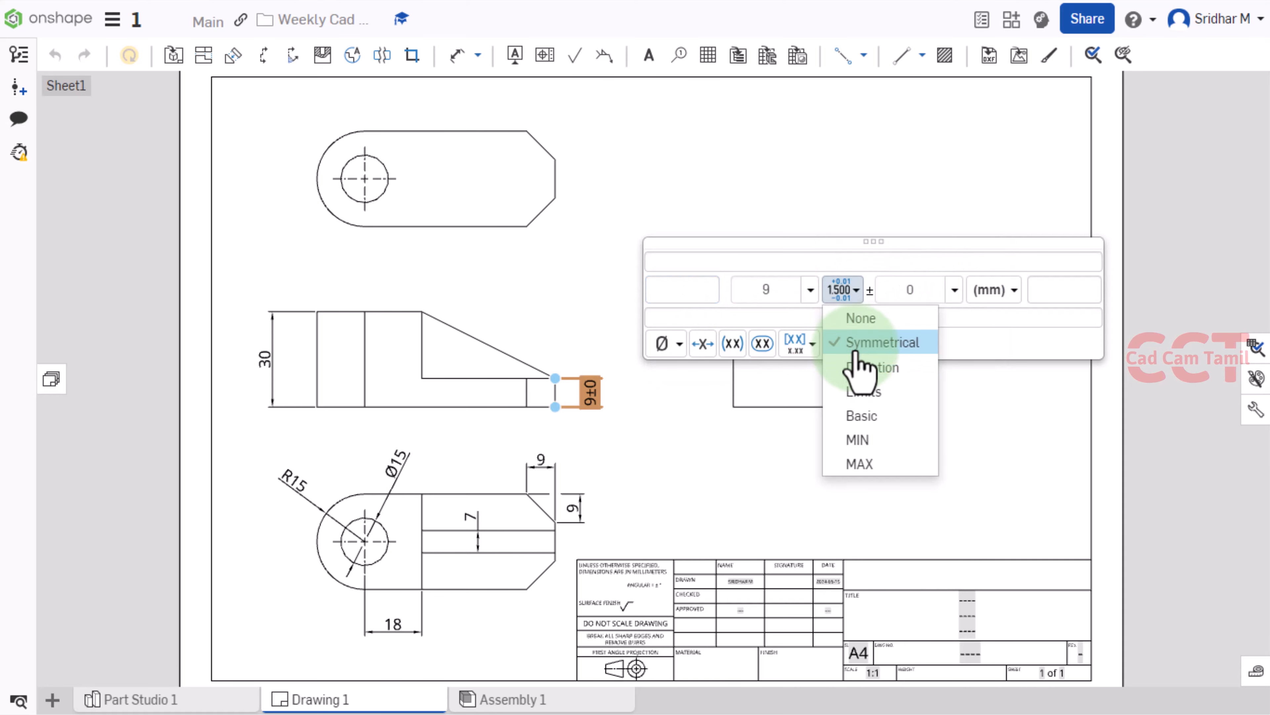
left_click(875, 393)
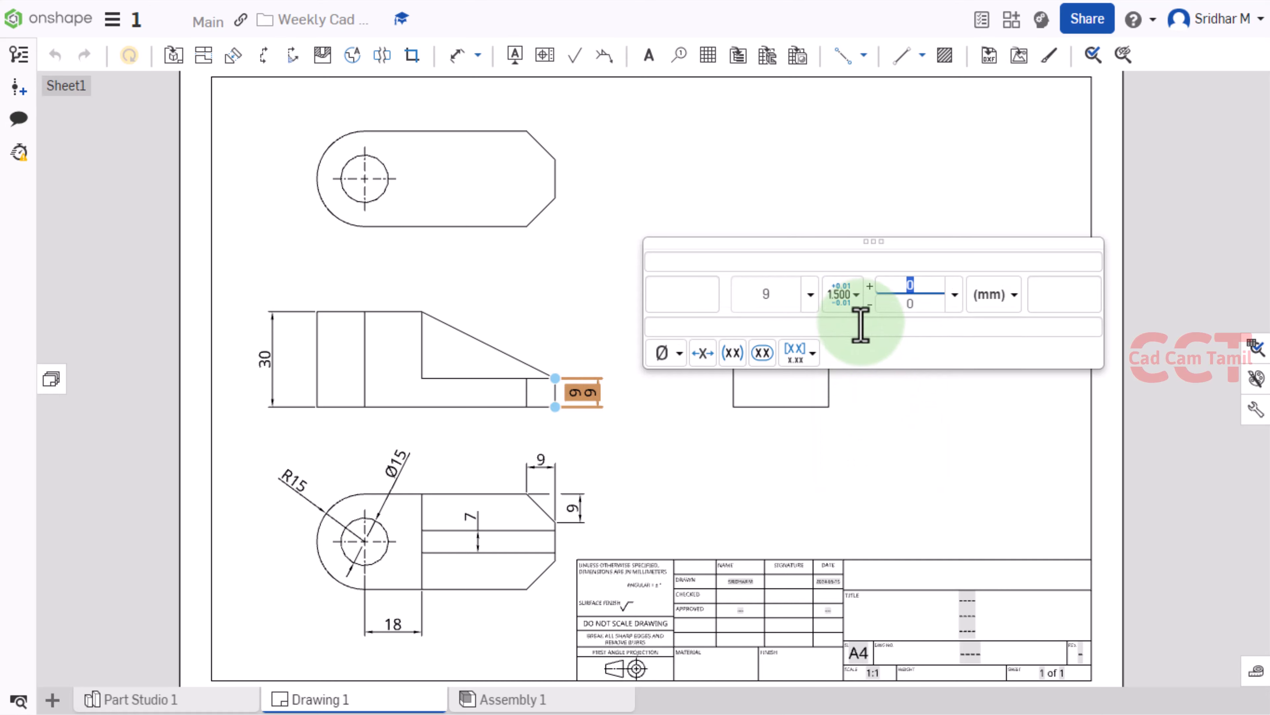
left_click(854, 295)
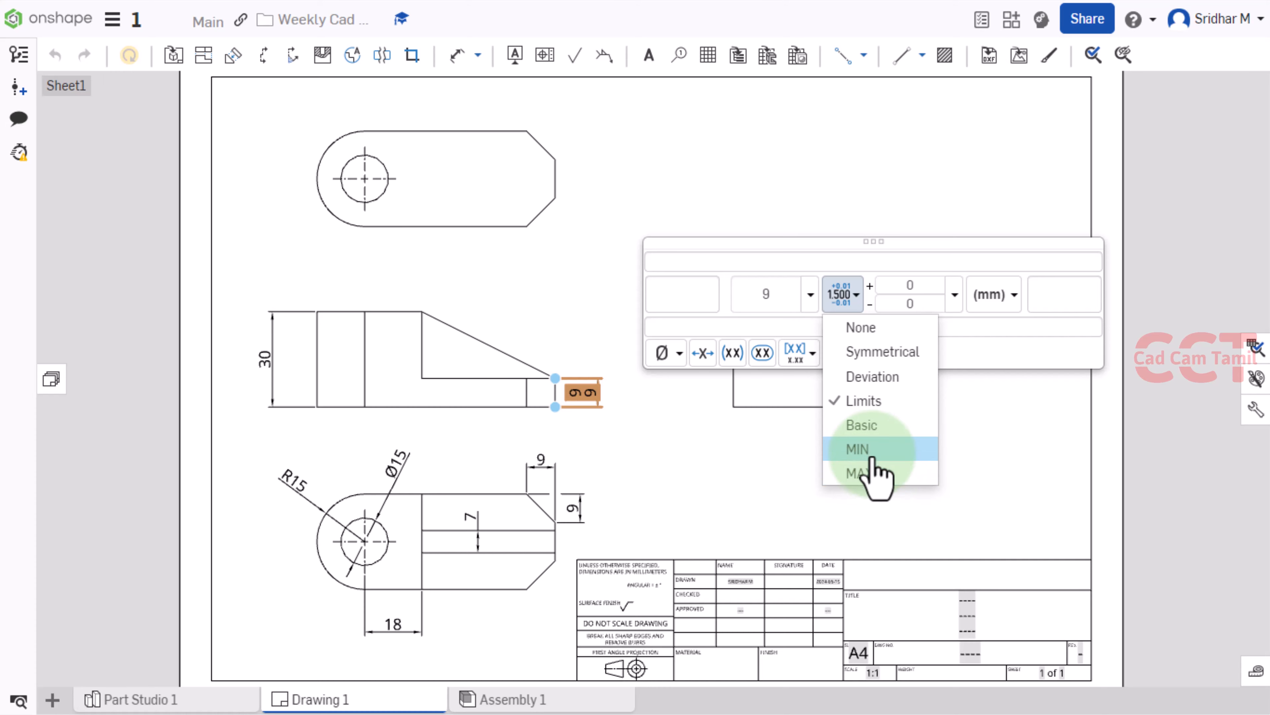
left_click(873, 426)
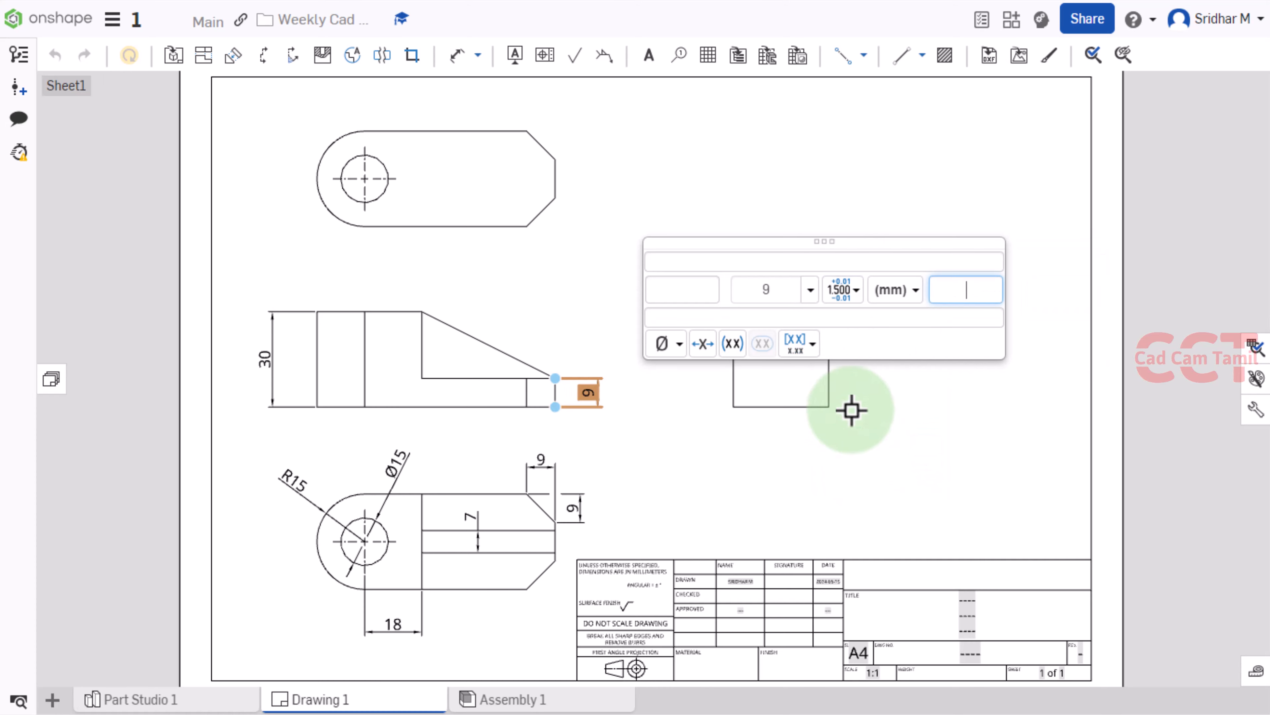
left_click(885, 411)
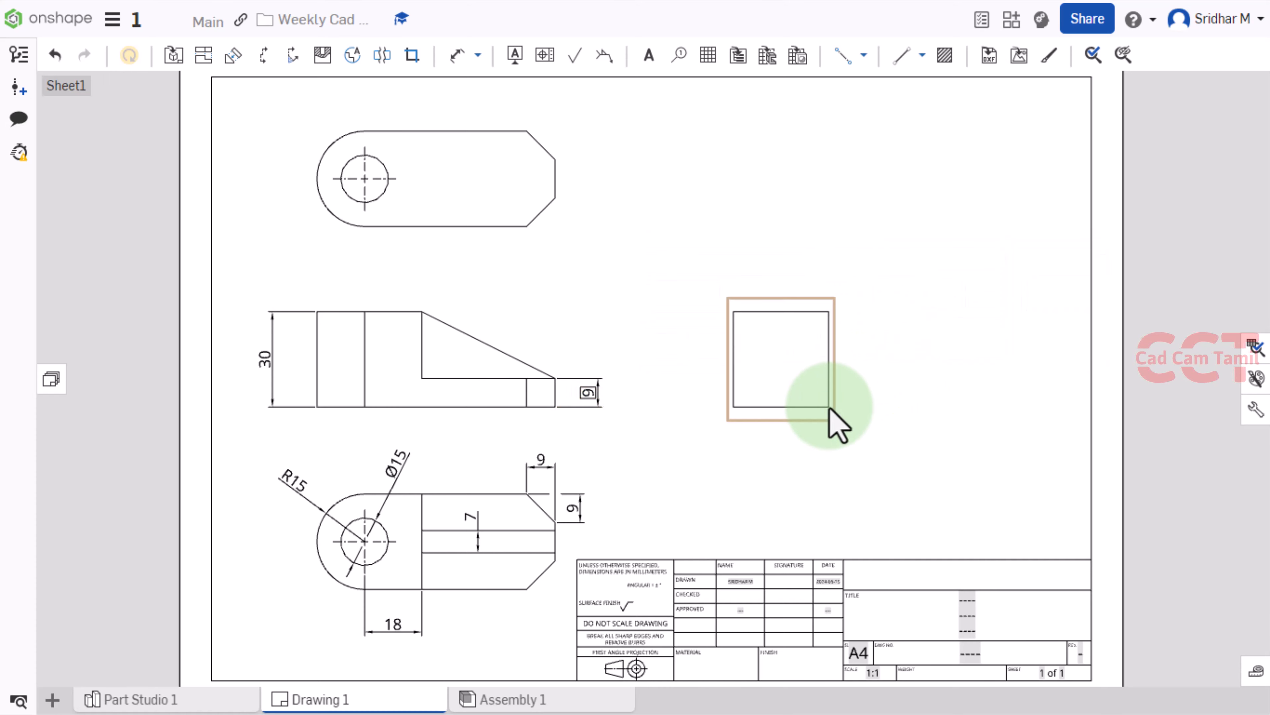
- Set the tangent edges of the left projected view to Hidden in its view properties
key("d")
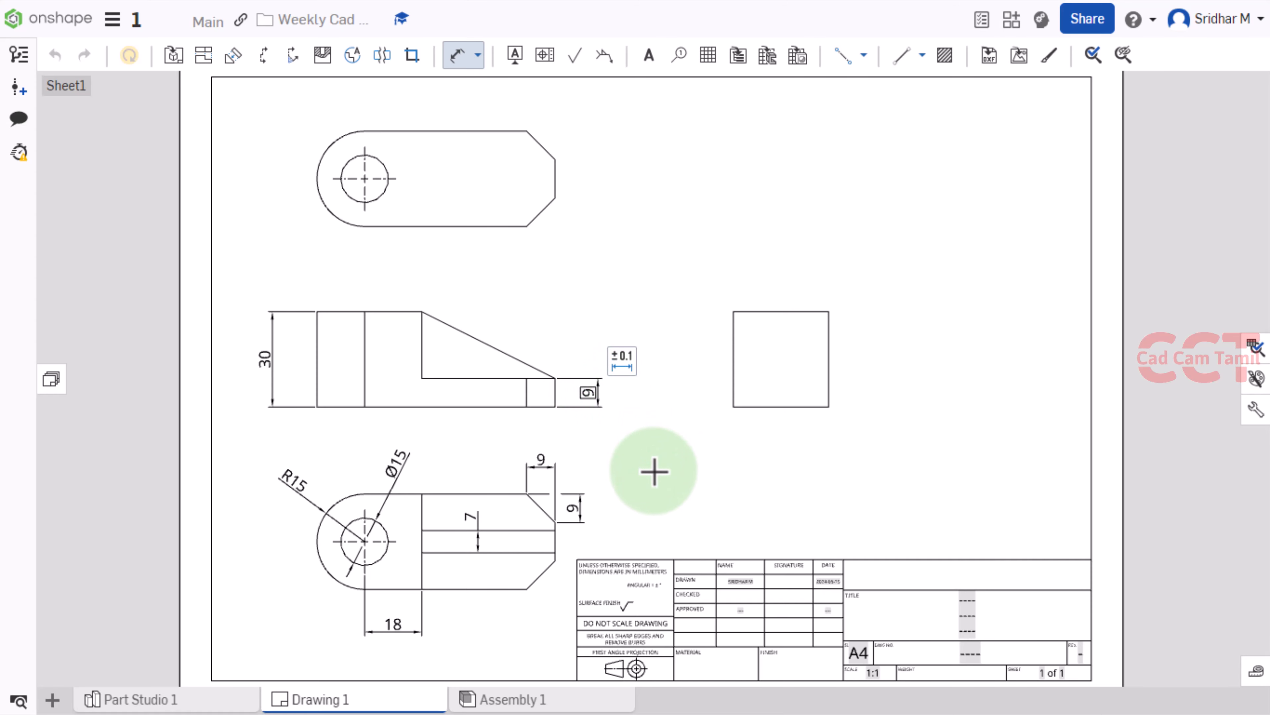
double_click(774, 400)
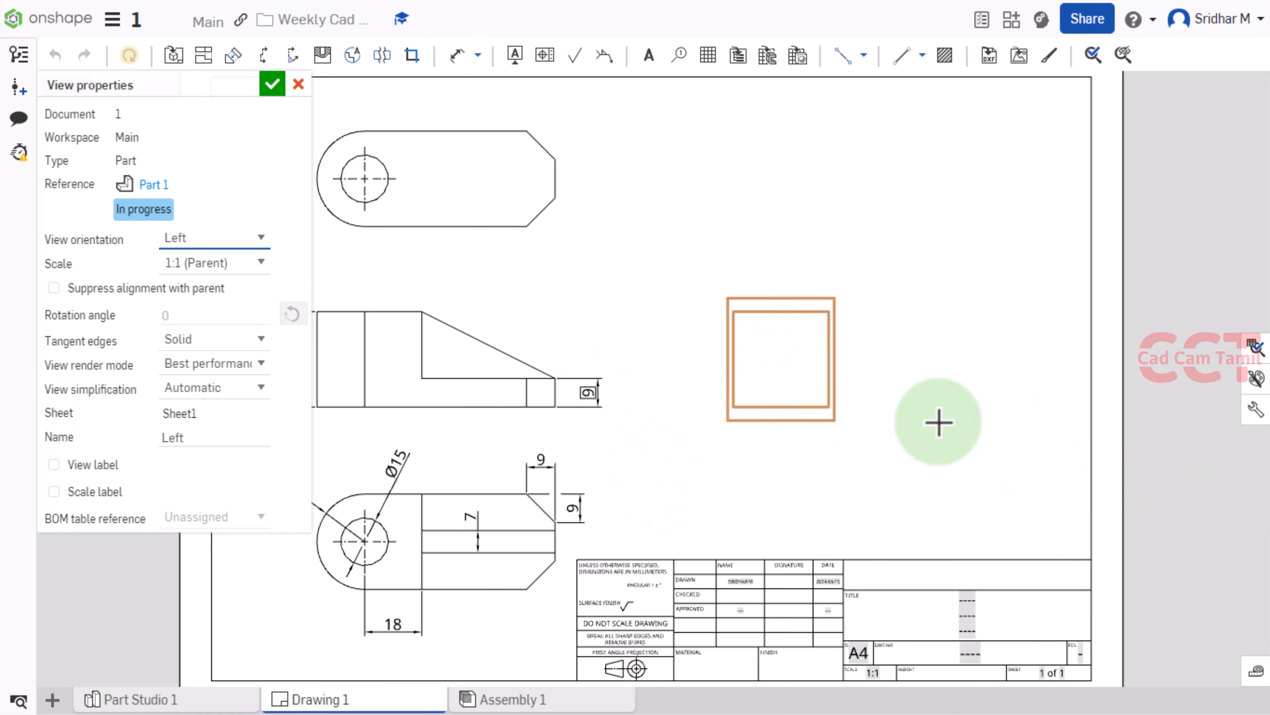
left_click(263, 342)
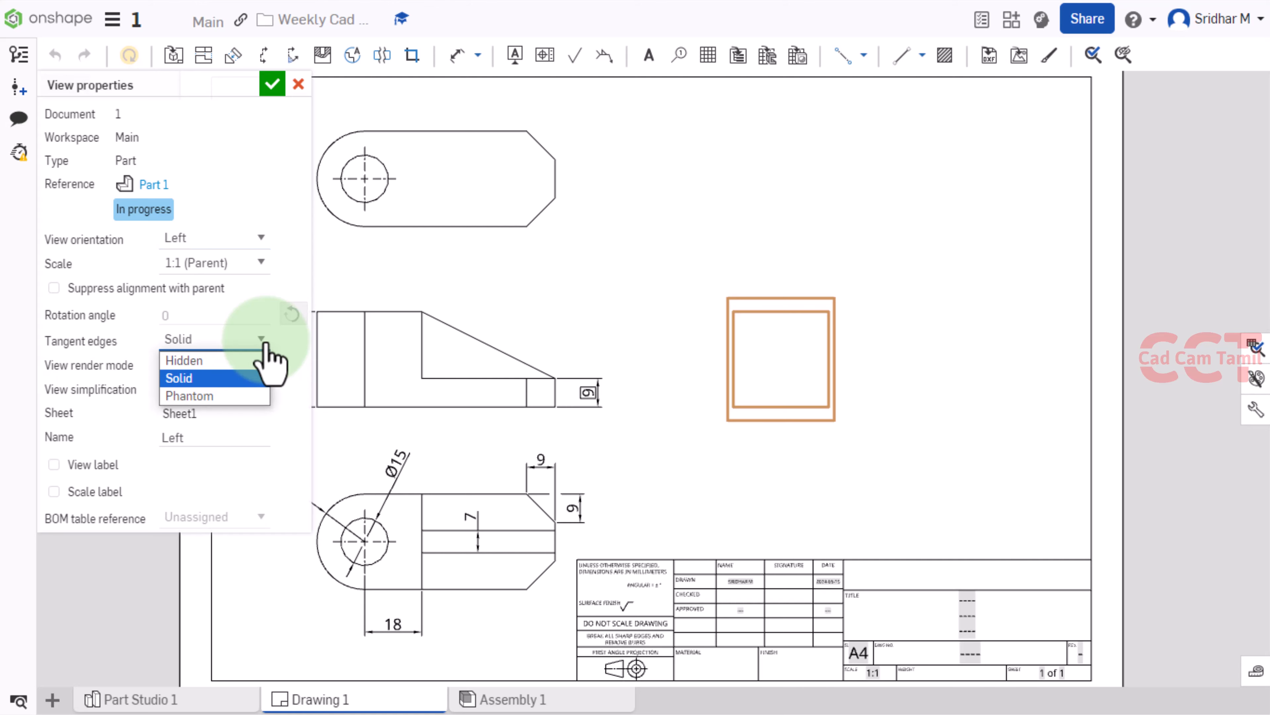
left_click(239, 358)
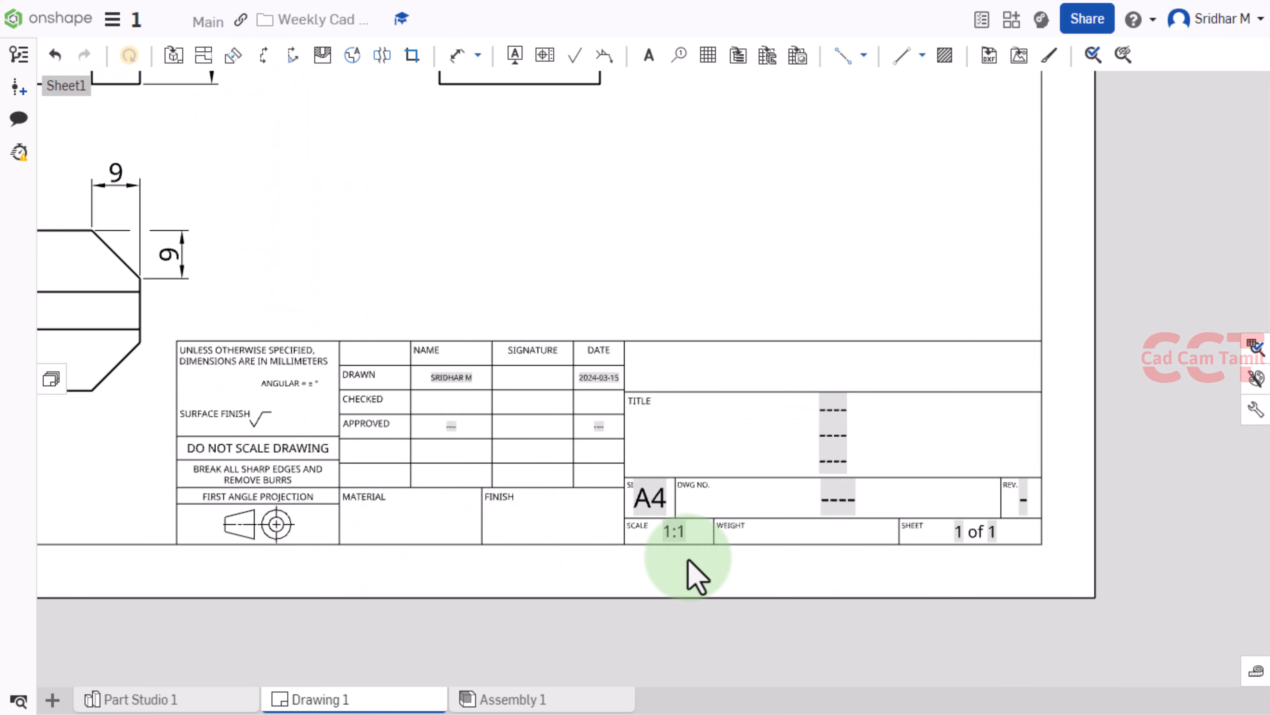
- Examine the title block's material, drawing number and first angle projection fields, and return to Part Studio 1
scroll(689, 559, "up", 1)
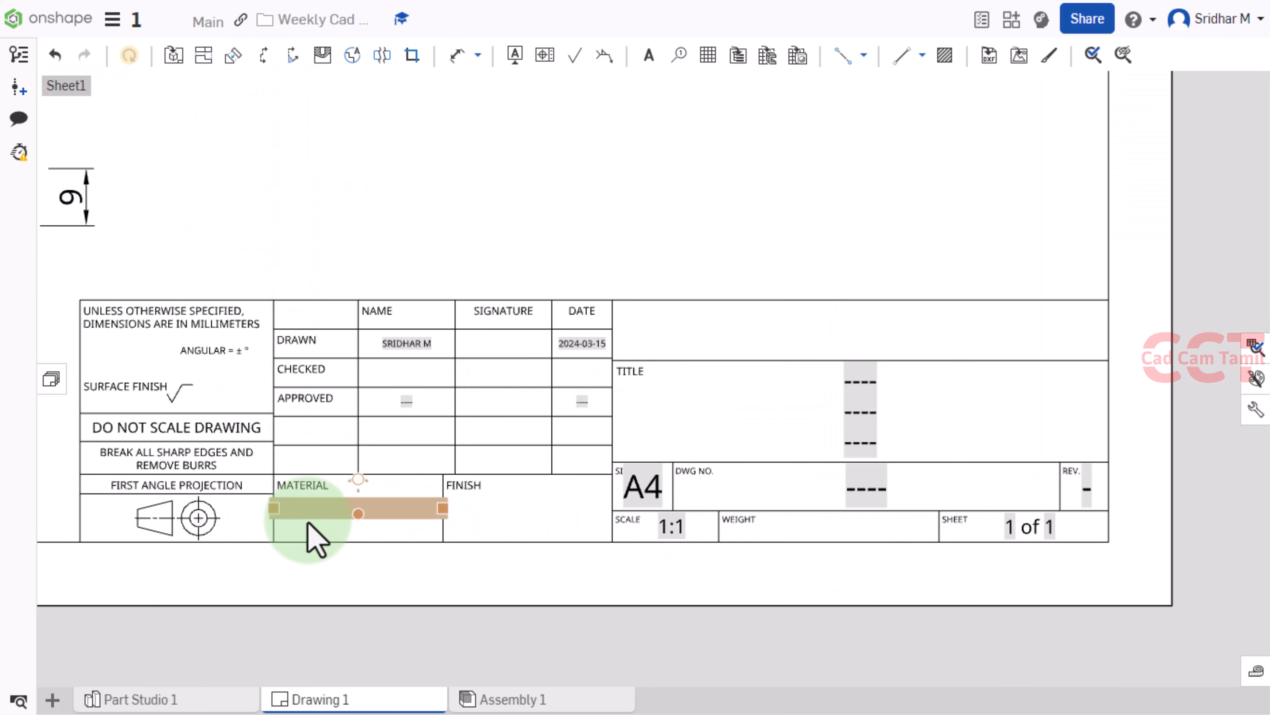
left_click(336, 513)
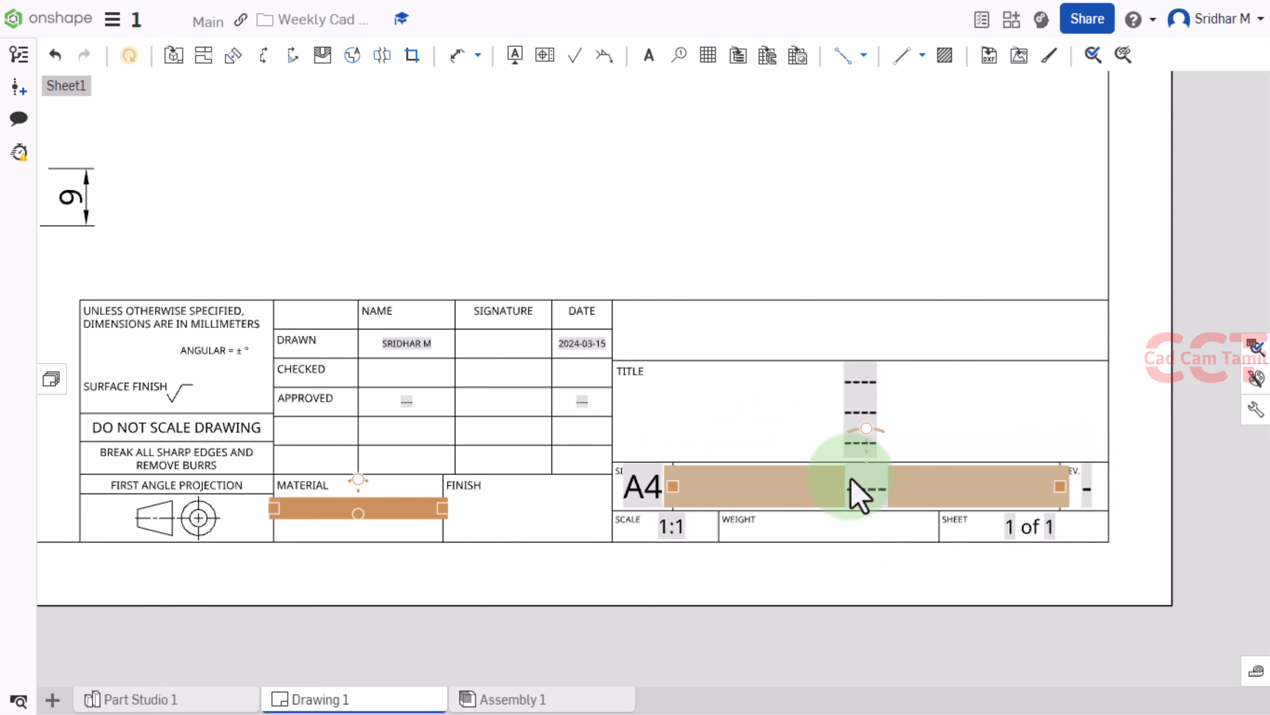
scroll(114, 548, "up", 5)
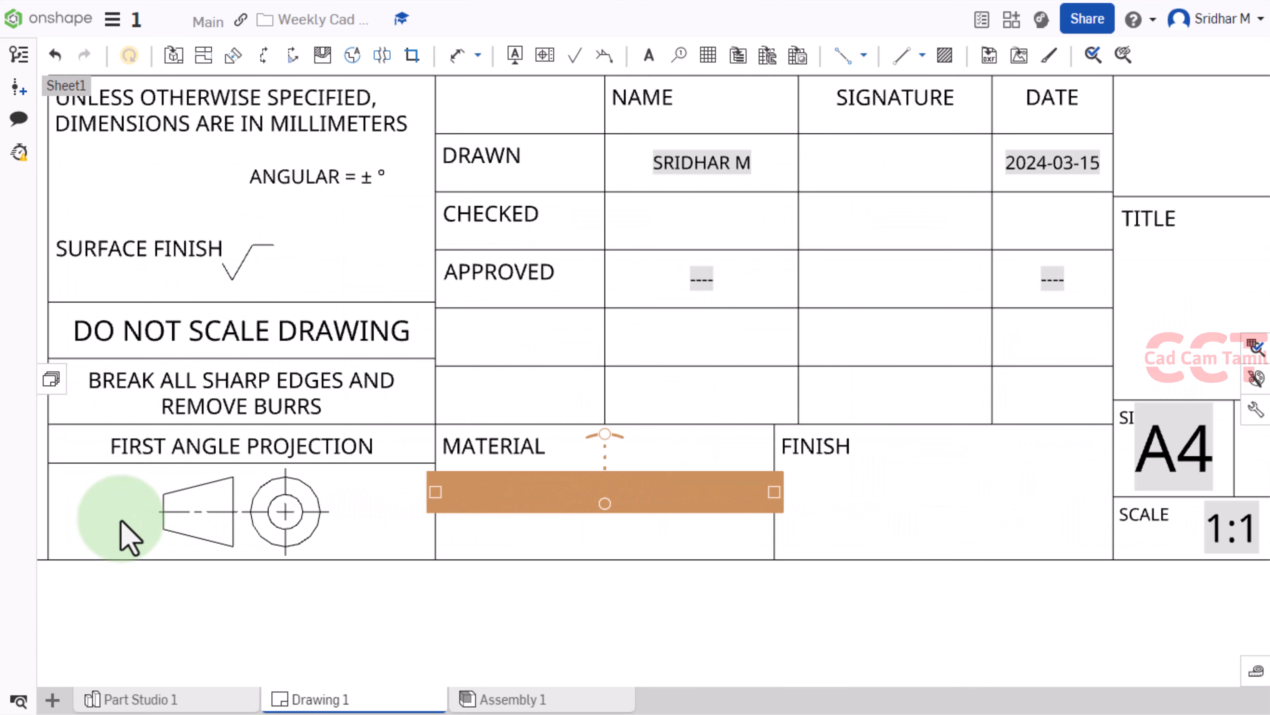
scroll(575, 576, "down", 10)
key("Escape")
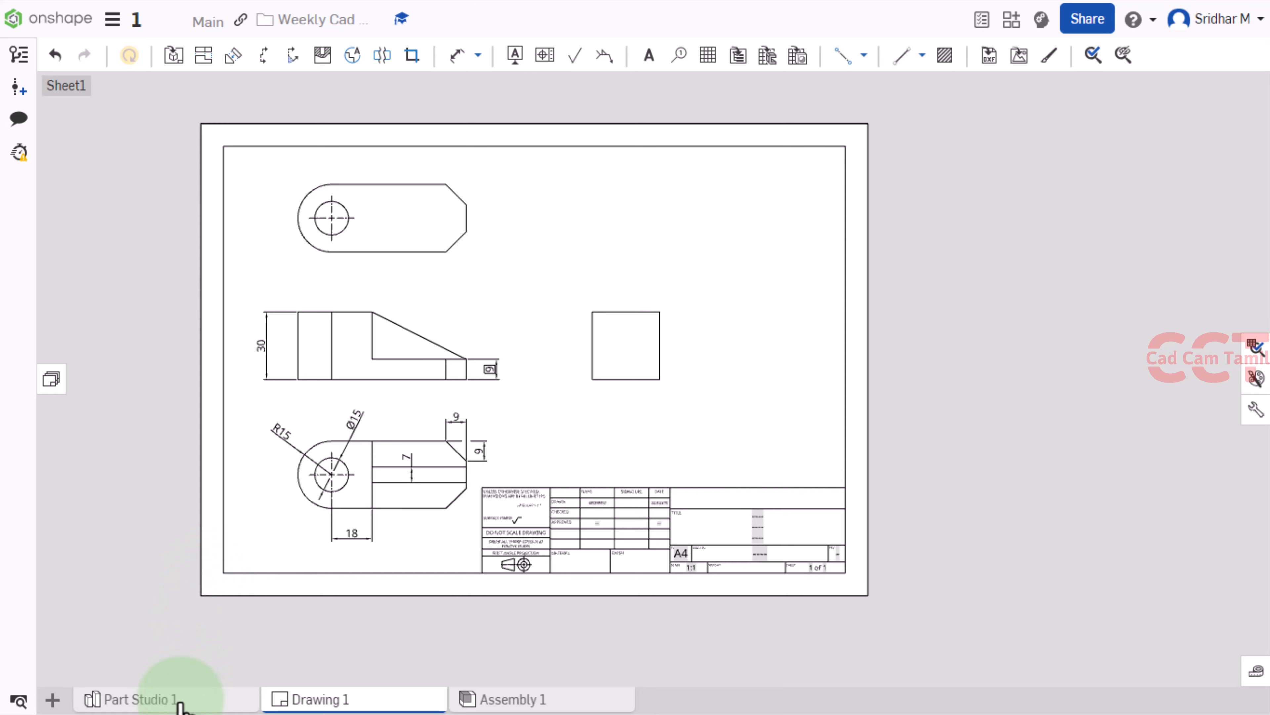
left_click(150, 699)
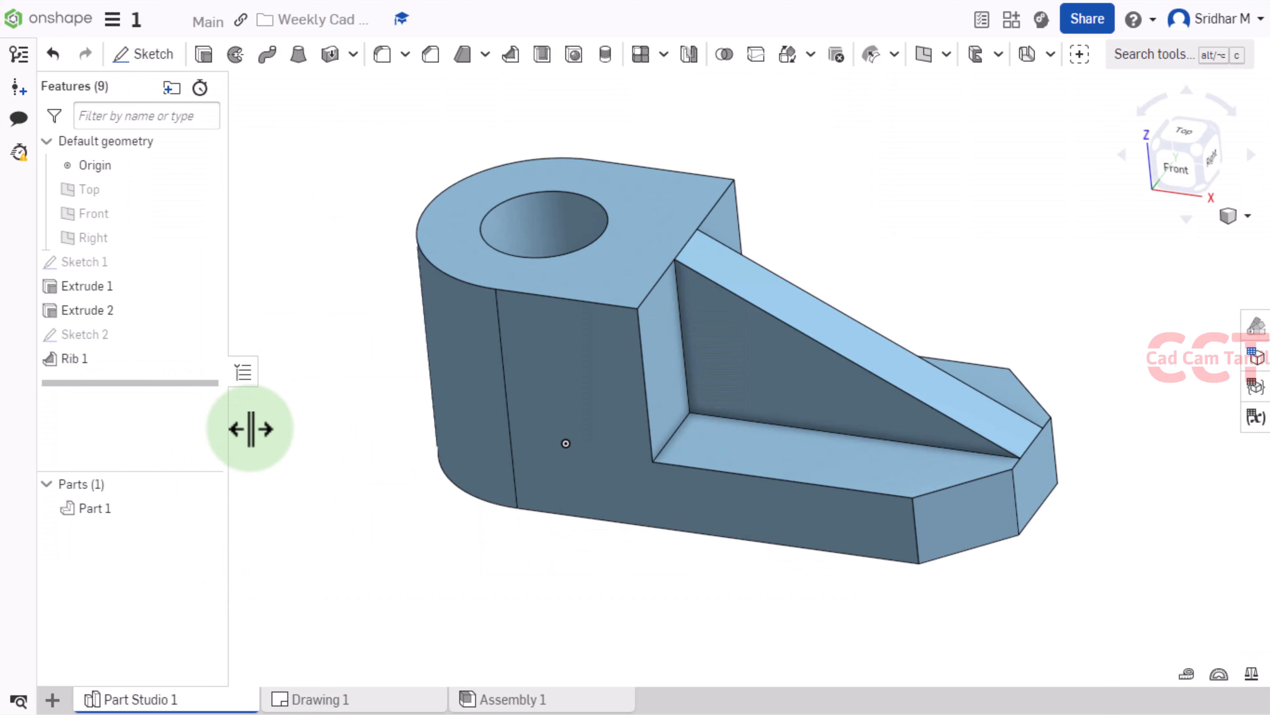